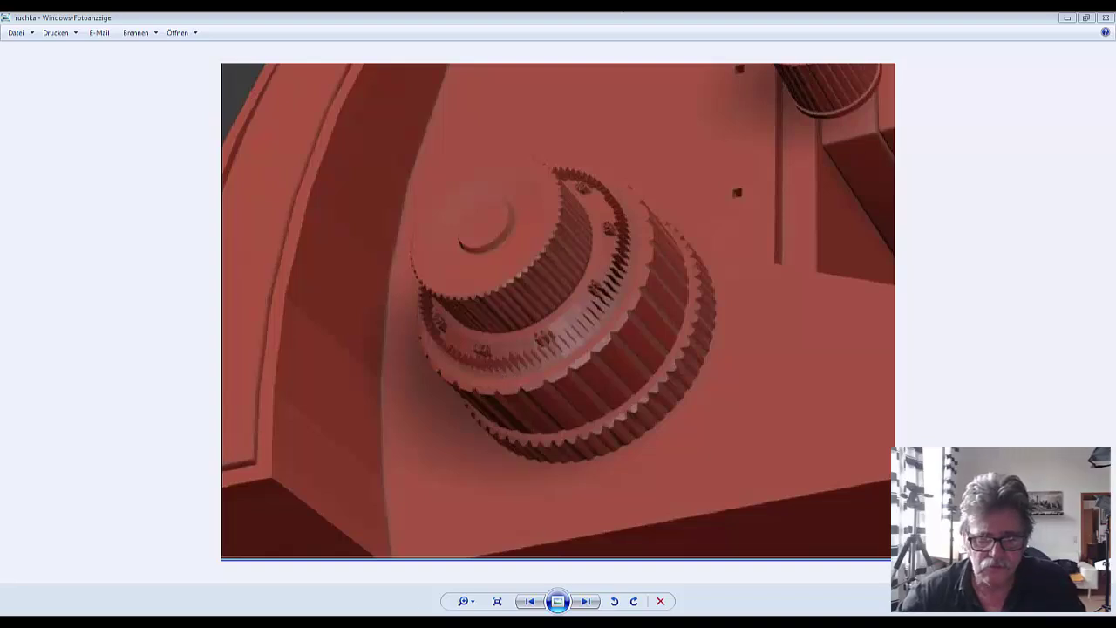
- Switch from the knob reference picture in Photo Viewer to the Cinema 4D gear scene
click(300, 620)
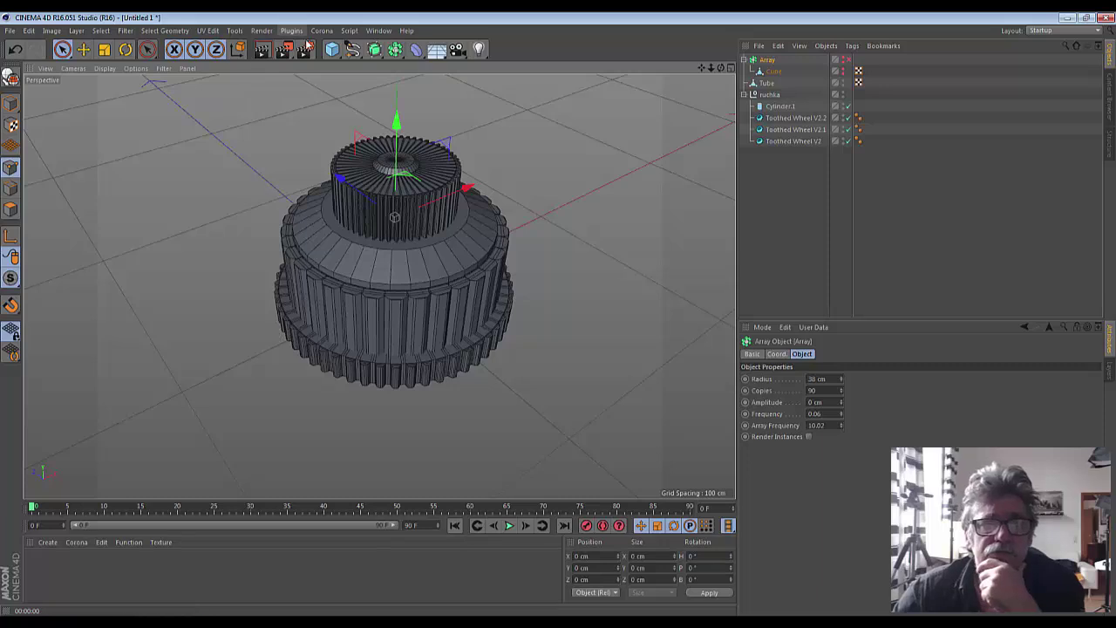
- Add a Cube primitive and size it to X 1 cm, Y 5 cm, Z 2 cm
click(332, 52)
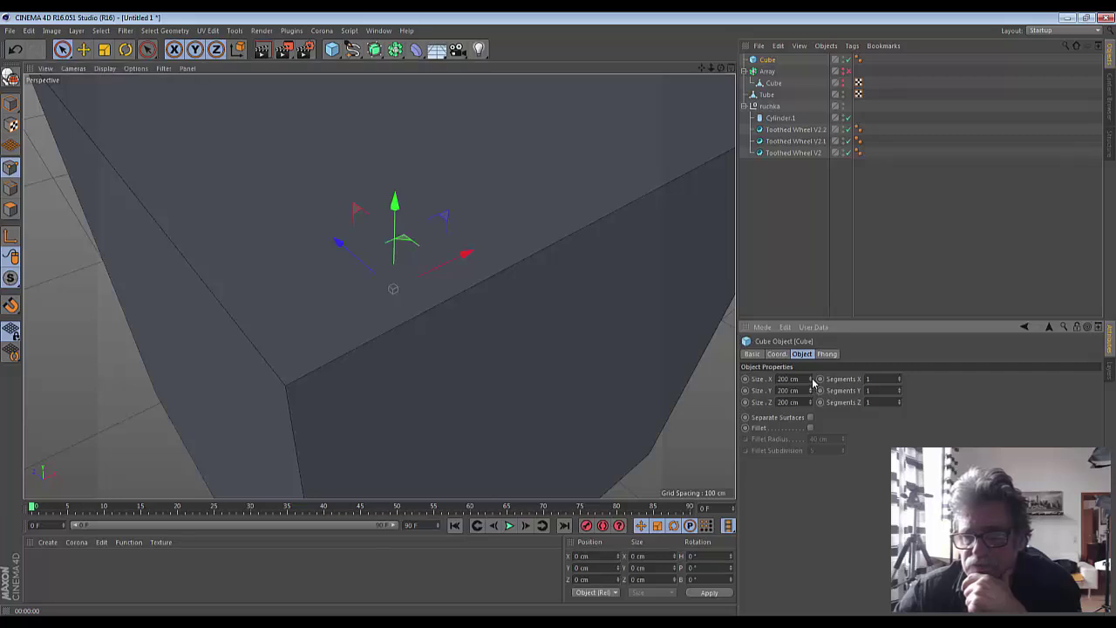
mouse_move(810, 381)
mouse_down()
mouse_move(767, 381)
mouse_move(811, 380)
mouse_up()
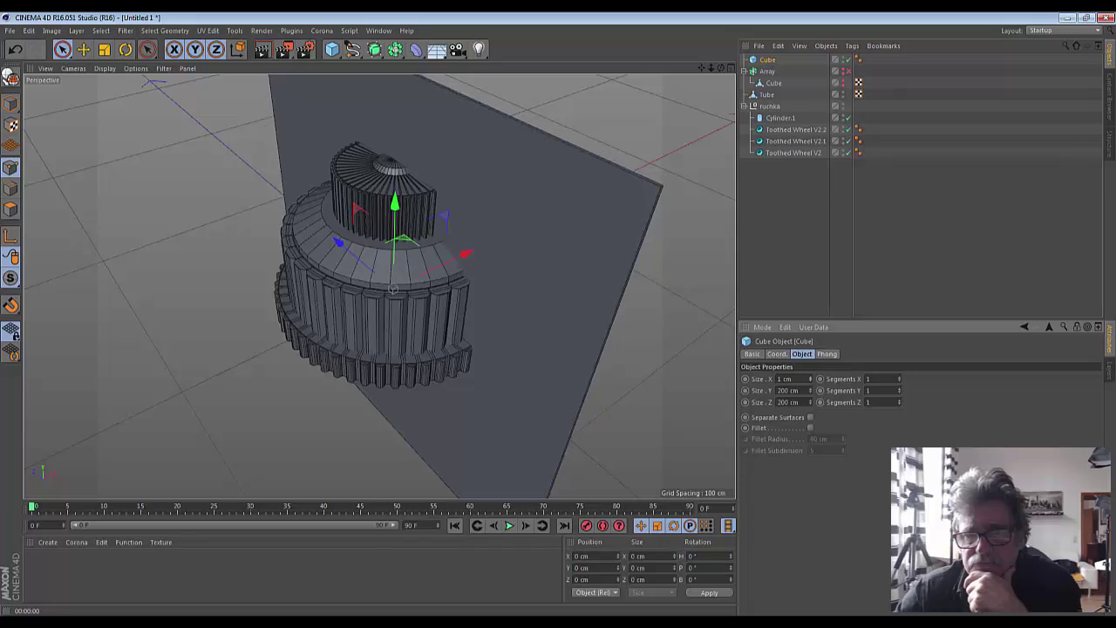
mouse_move(810, 391)
mouse_down()
mouse_move(767, 391)
mouse_move(807, 391)
mouse_move(784, 402)
mouse_up()
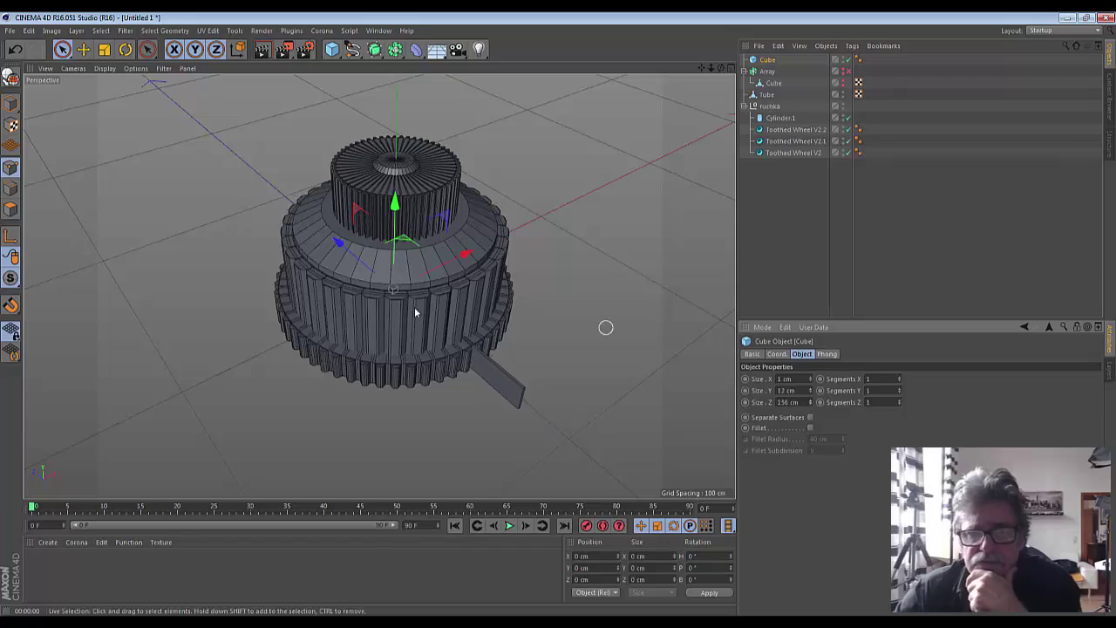
mouse_move(340, 246)
mouse_down()
mouse_move(404, 334)
mouse_move(729, 397)
mouse_up()
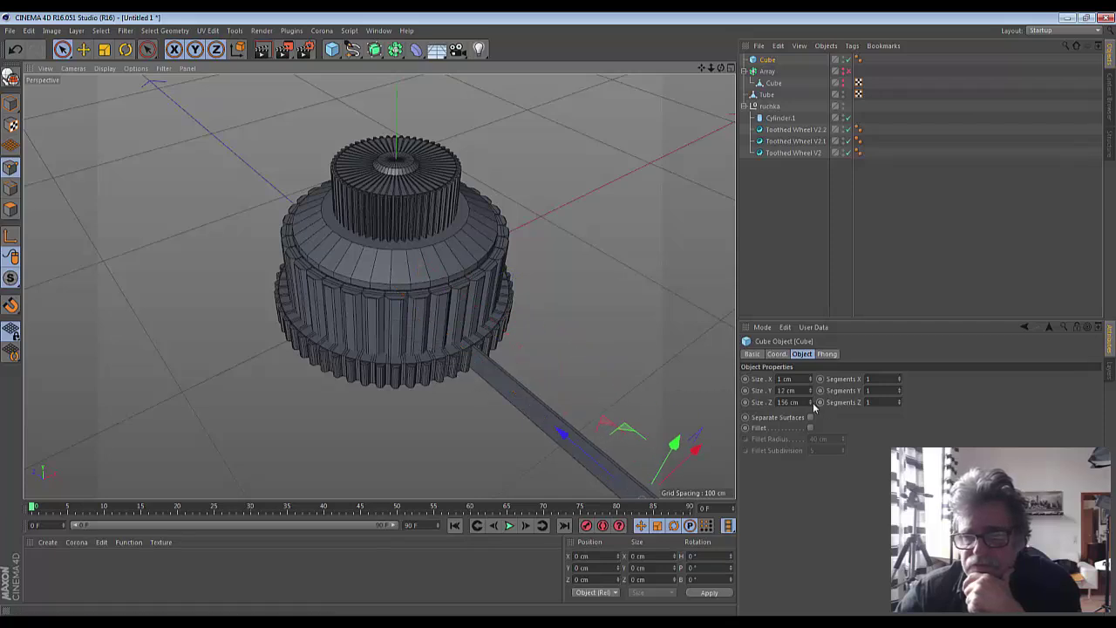
drag(812, 402, 799, 402)
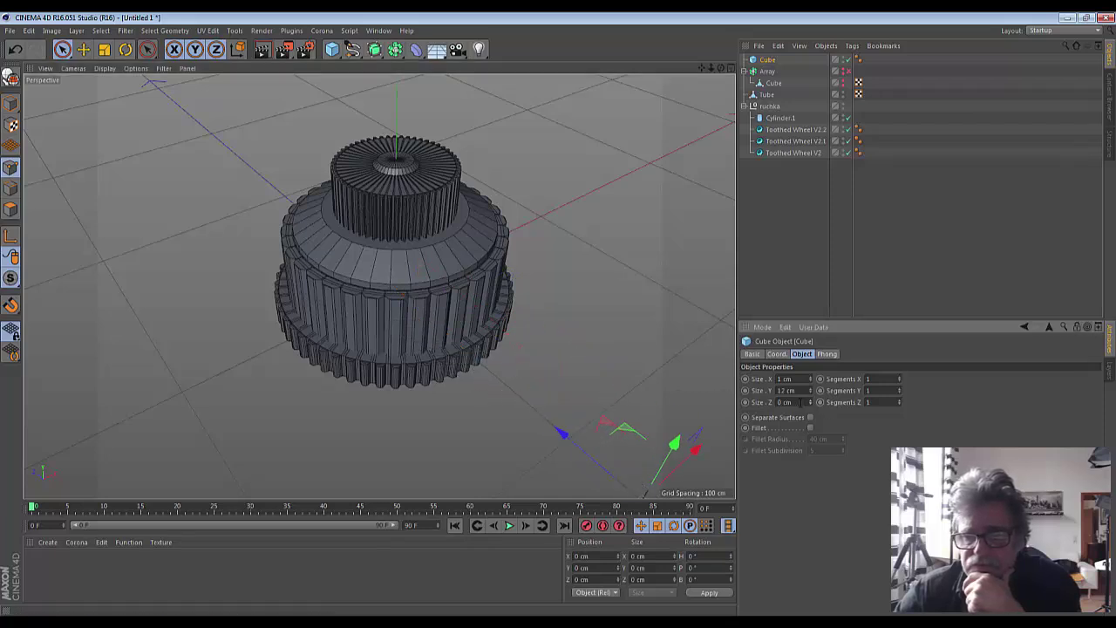
scroll(705, 427, down, 2)
mouse_move(580, 411)
mouse_down()
mouse_move(567, 401)
mouse_move(597, 185)
mouse_move(628, 224)
mouse_up()
scroll(628, 224, up, 3)
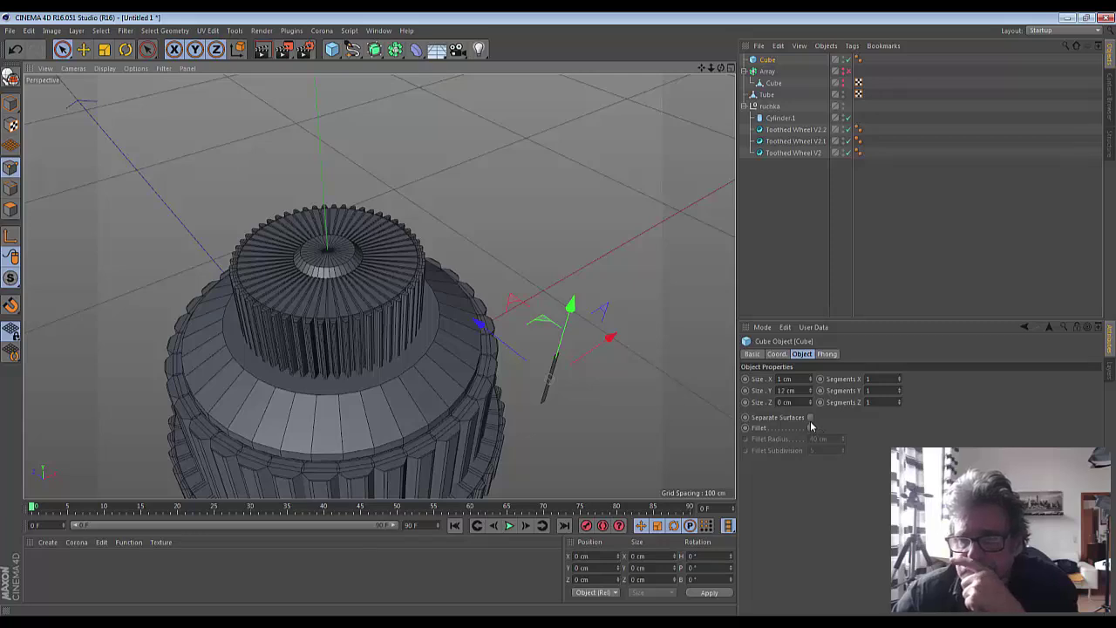
click(811, 403)
click(811, 403)
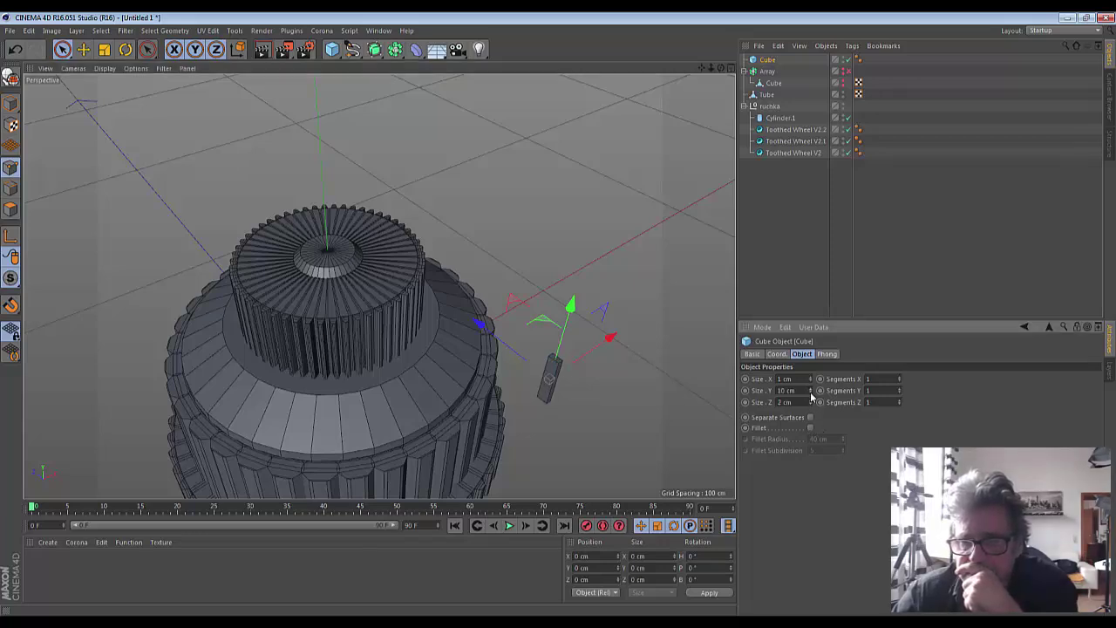
drag(811, 397, 810, 414)
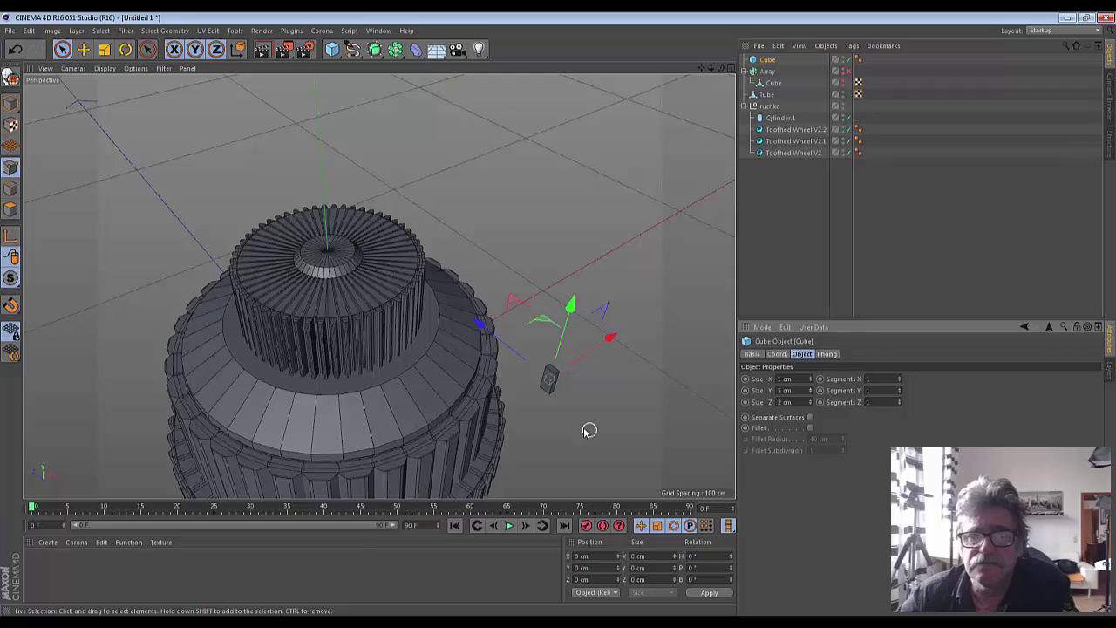
- Add a MoGraph Array and parent the Cube under Array.1
click(395, 50)
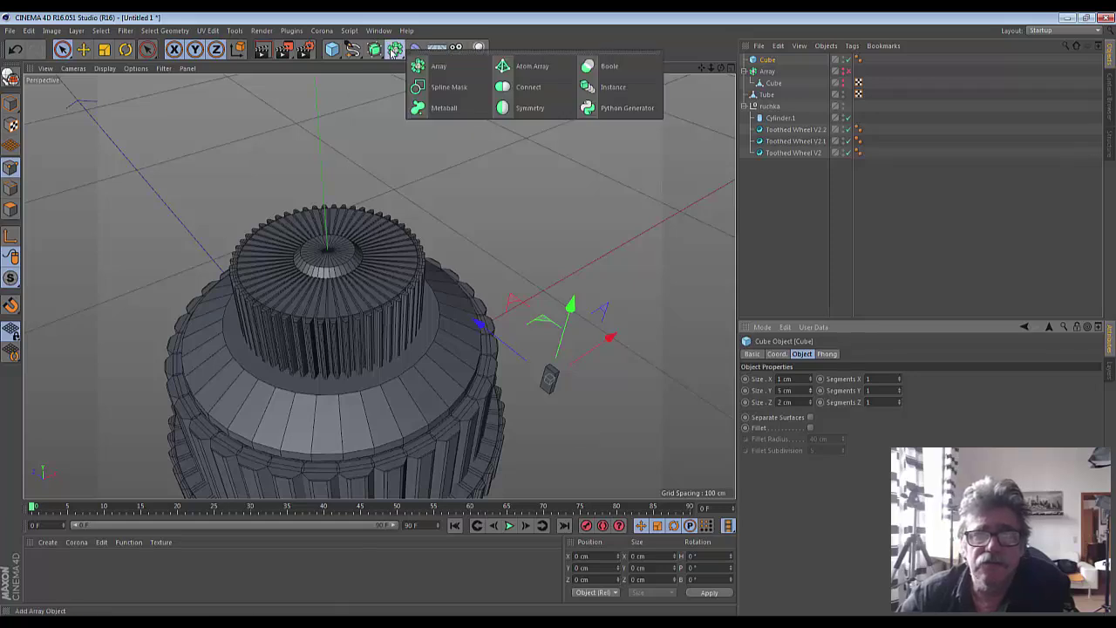
click(418, 67)
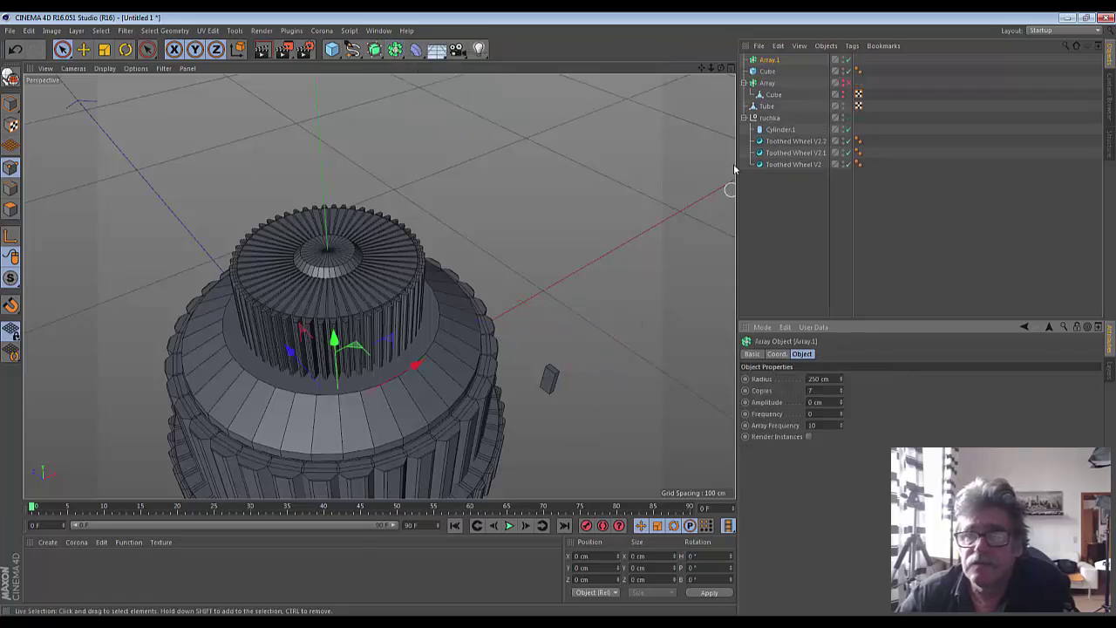
drag(768, 75, 769, 61)
alt+drag(680, 145, 650, 207)
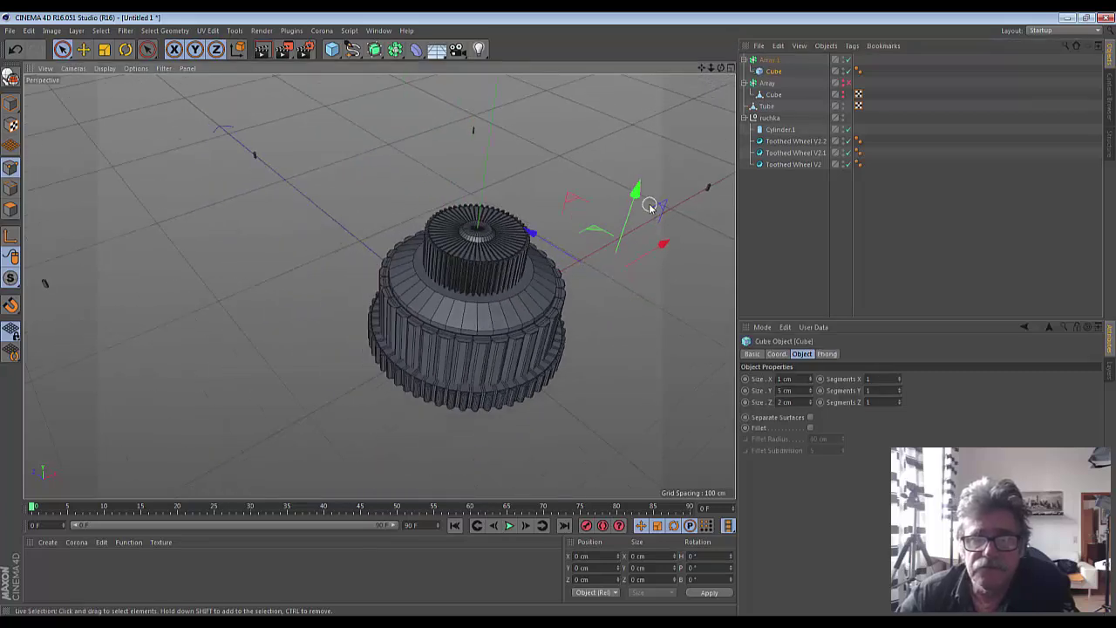
scroll(649, 207, up, 4)
scroll(649, 206, down, 1)
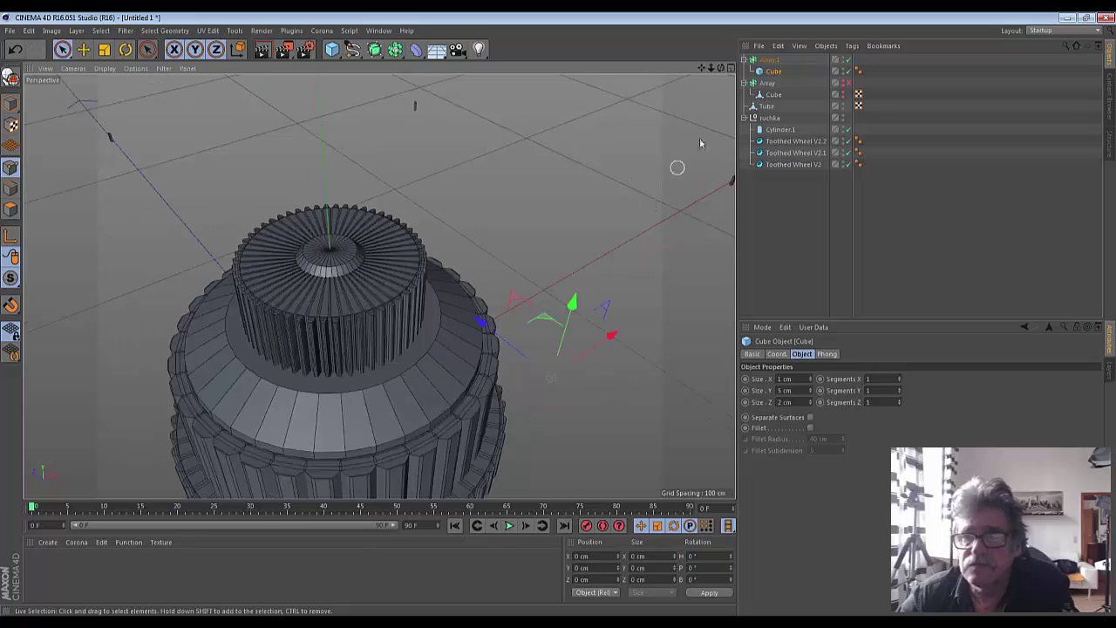
- Set Array.1's radius to 61 cm and raise the block ring above the gear
click(769, 60)
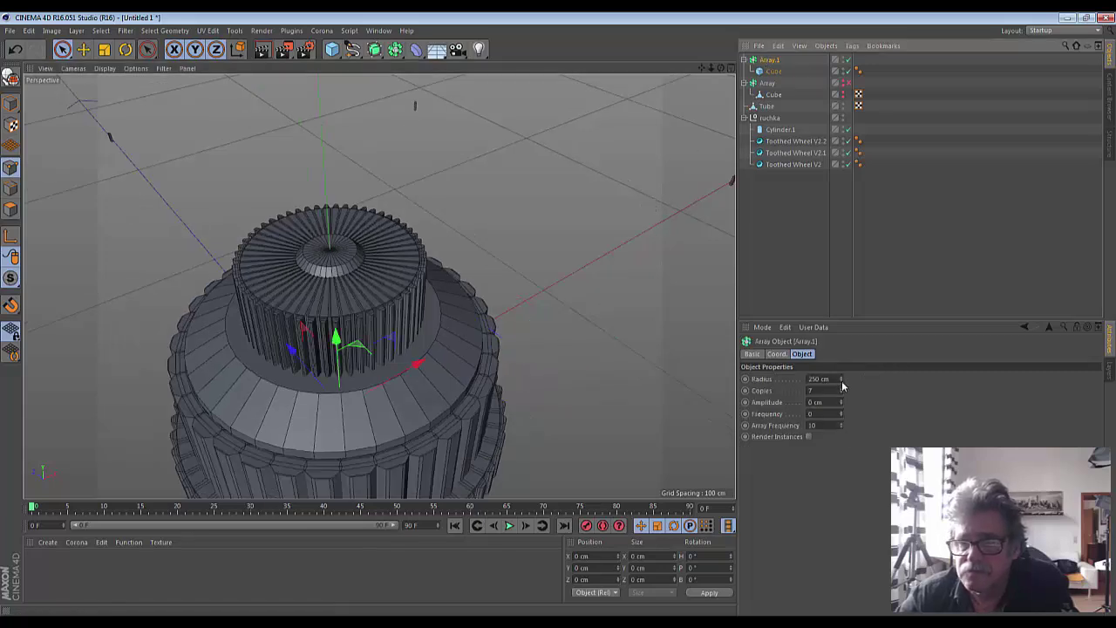
mouse_move(842, 385)
mouse_down()
mouse_move(842, 410)
mouse_move(842, 370)
mouse_up()
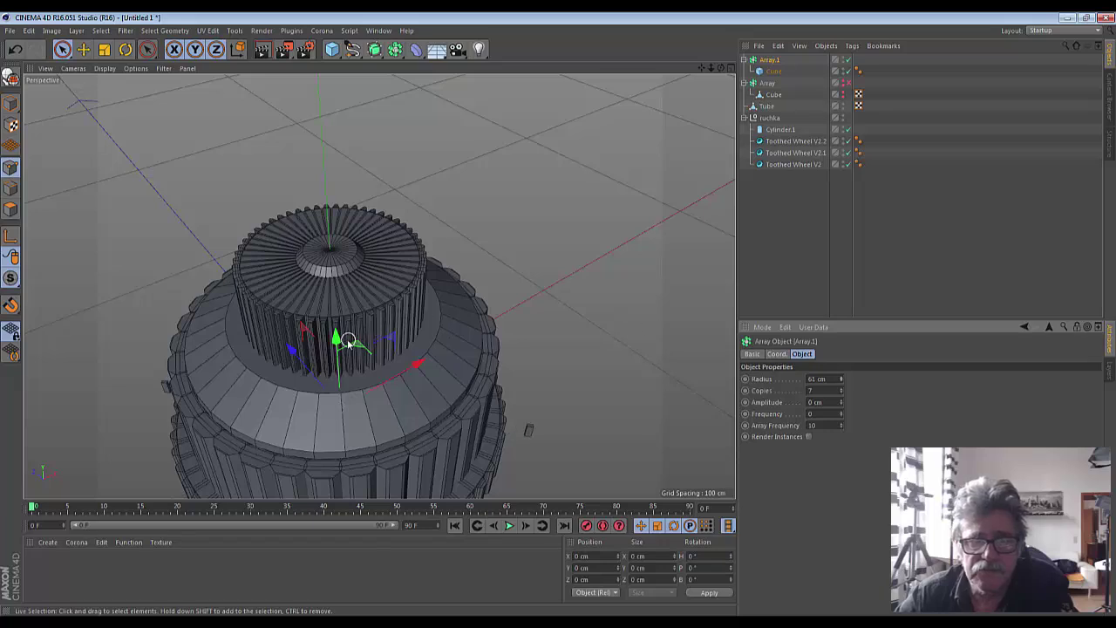
drag(335, 334, 342, 103)
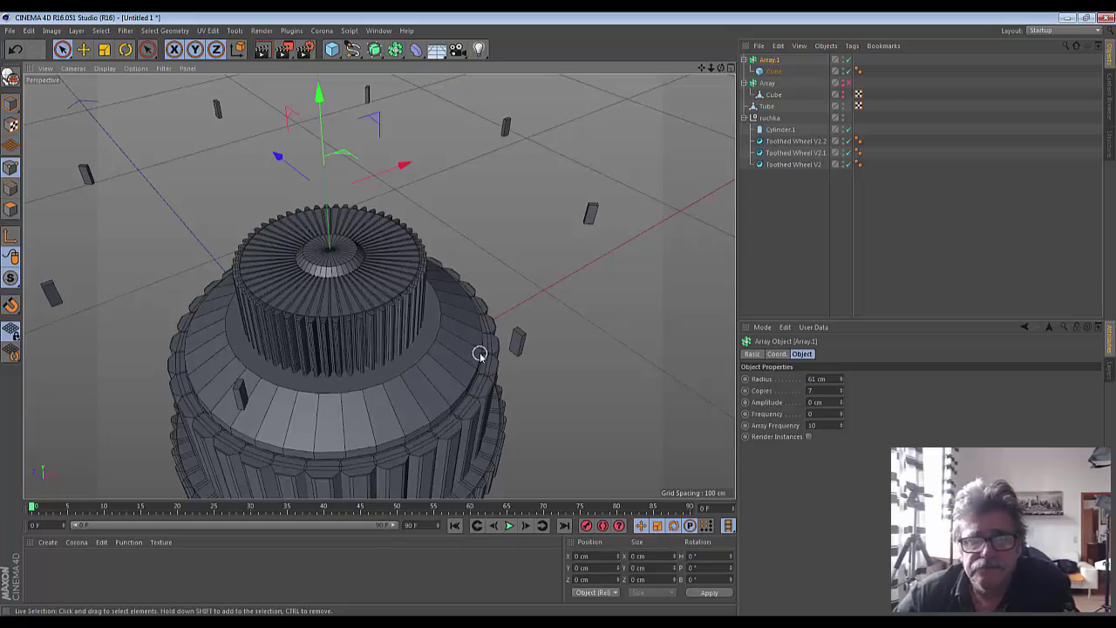
alt+drag(479, 353, 479, 353)
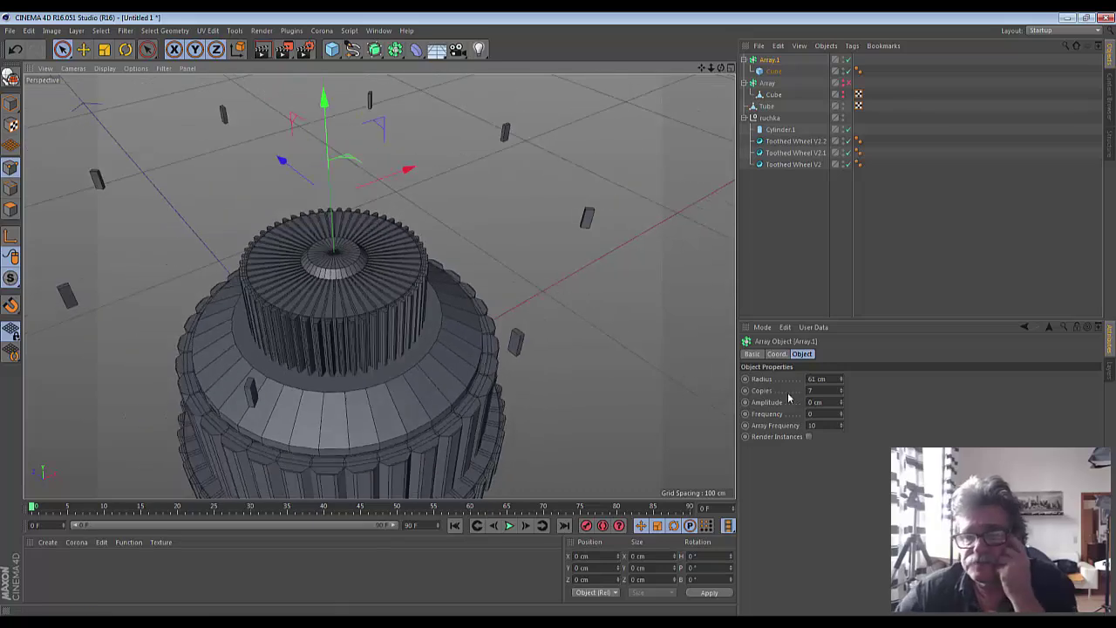
- Set the arrayed Cube's Size X to 0.5 cm
click(773, 71)
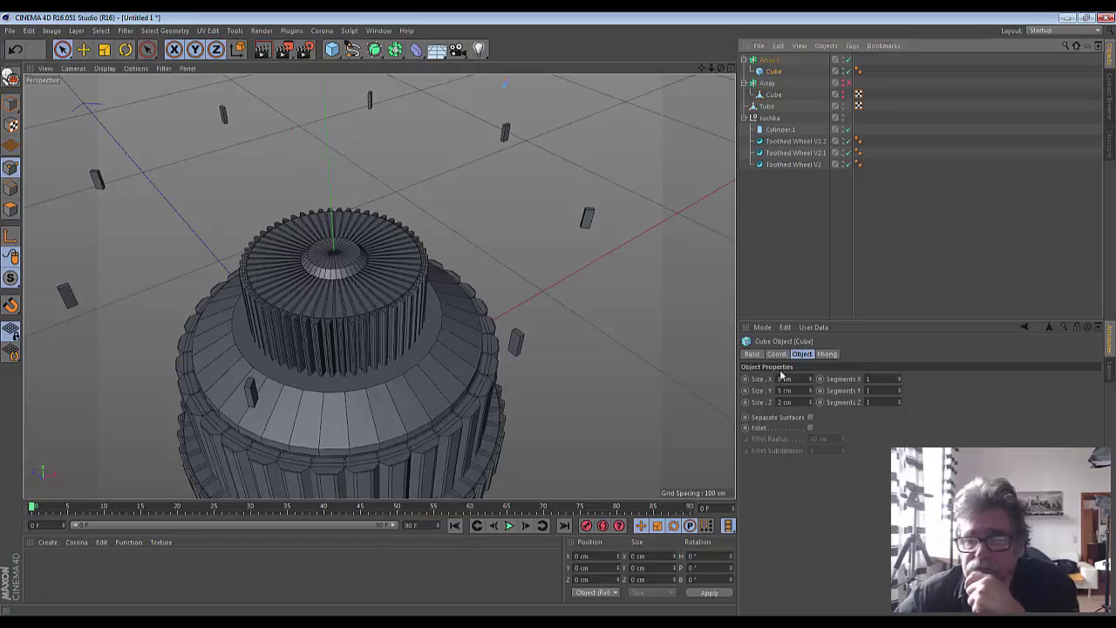
click(783, 378)
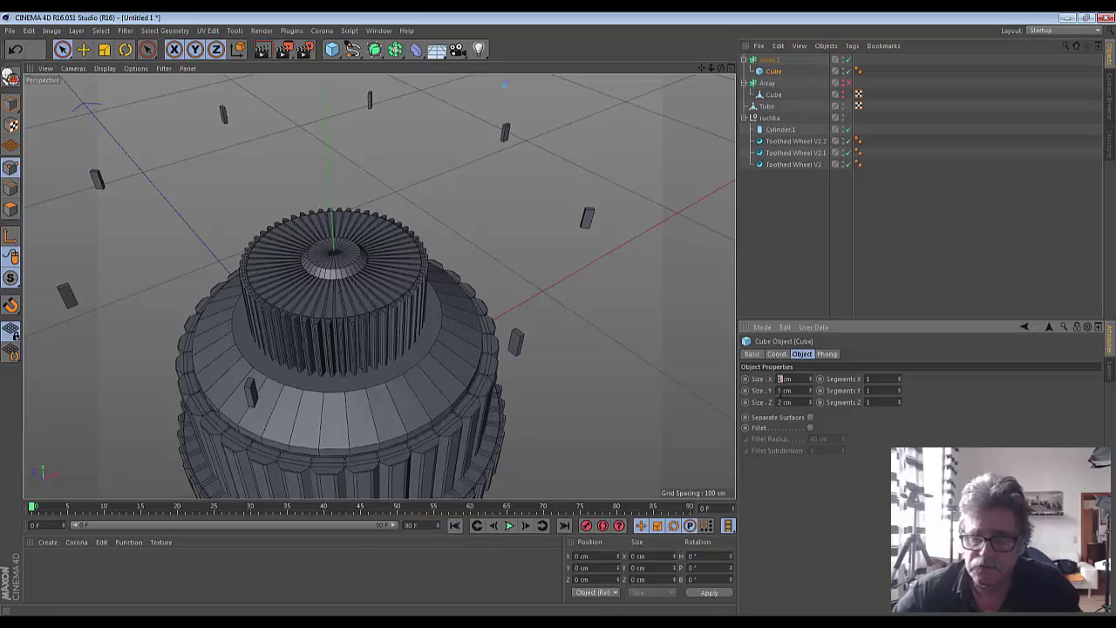
text(10)
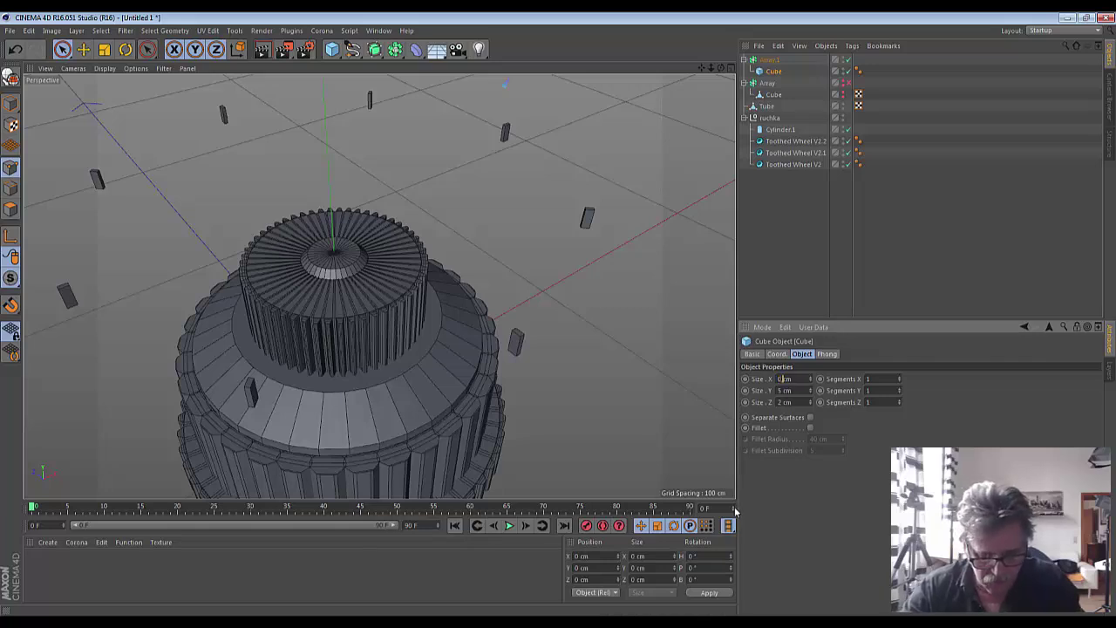
text(5)
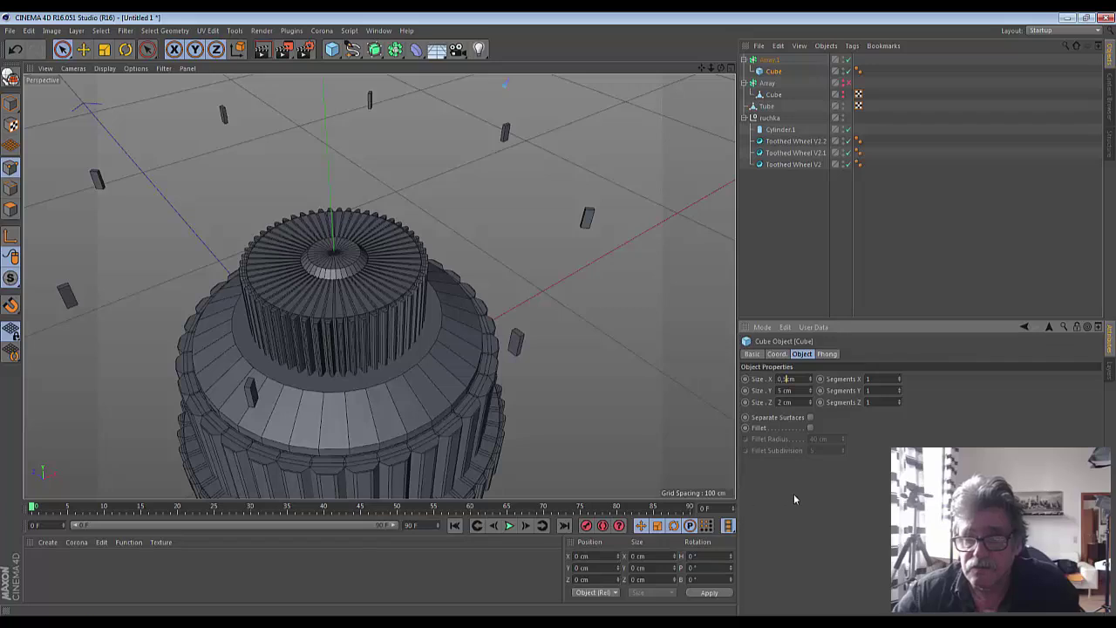
key(Return)
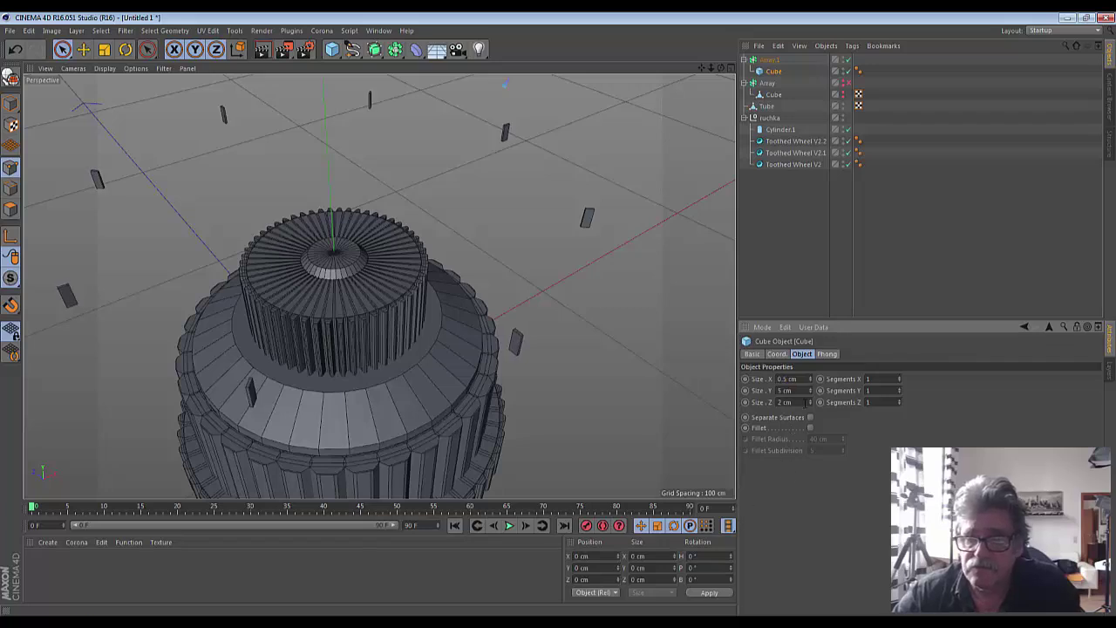
- Settle the Cube's height at 4 cm with depth kept at 2 cm
click(810, 393)
click(811, 393)
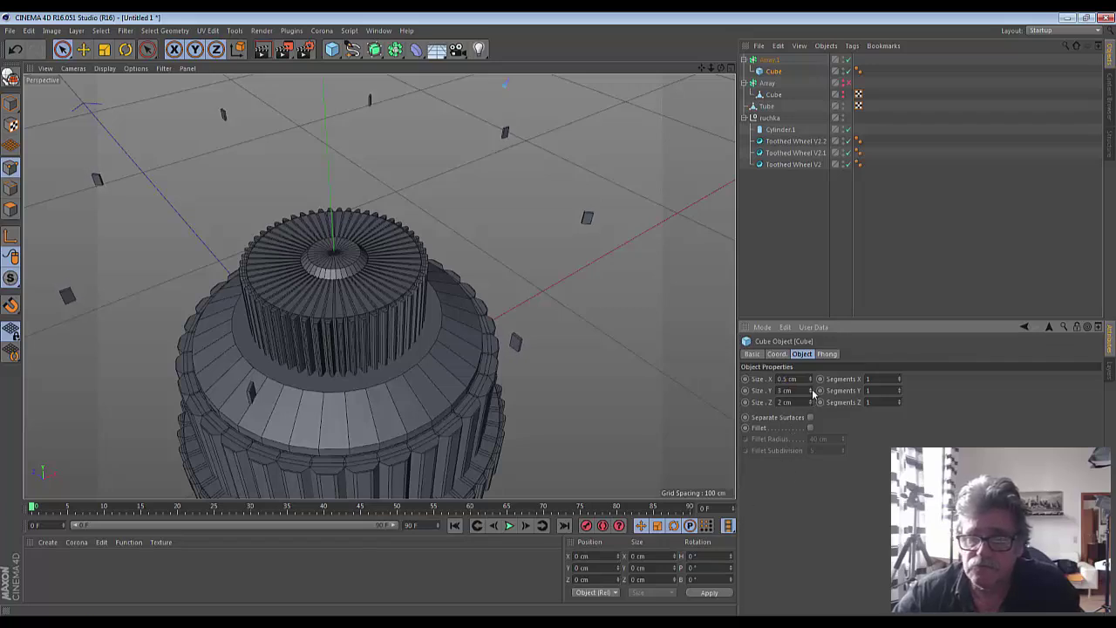
click(810, 391)
click(811, 389)
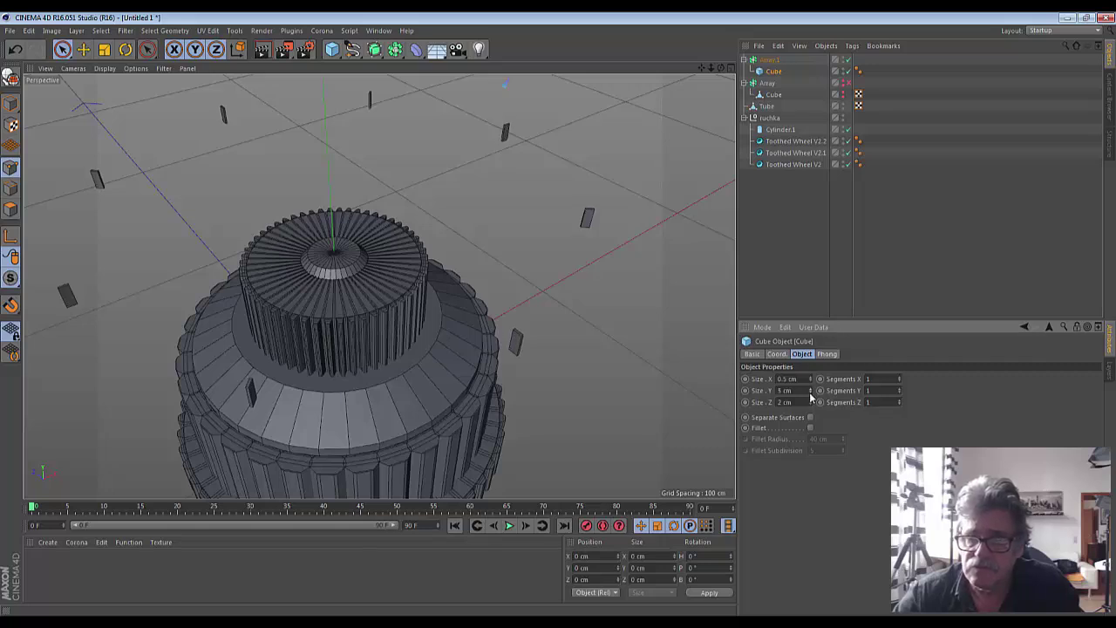
click(811, 395)
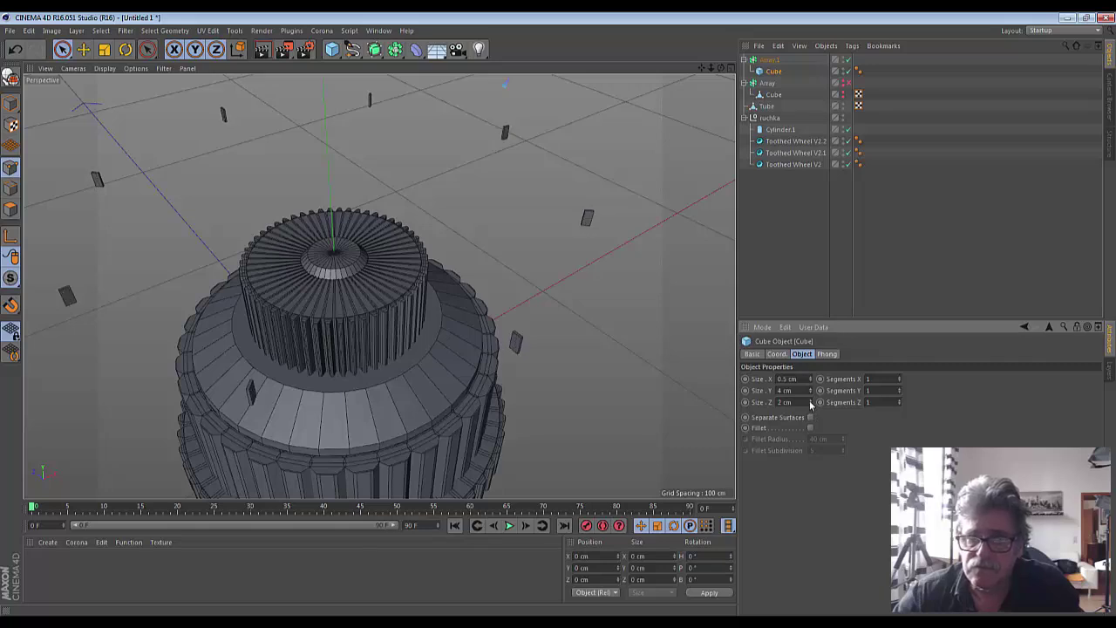
click(810, 404)
click(810, 407)
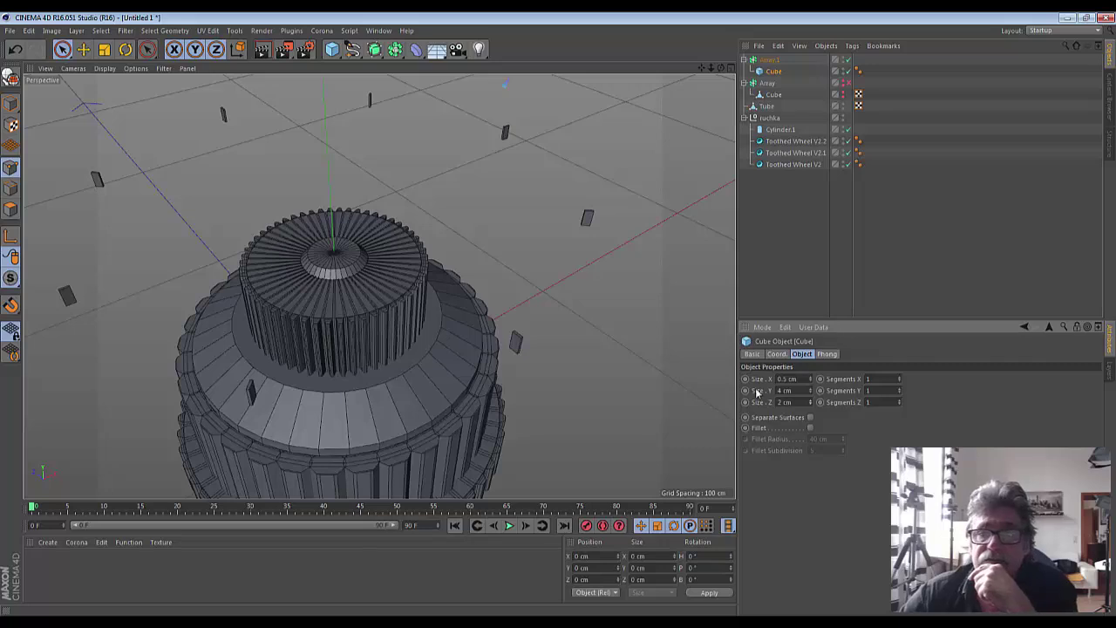
click(767, 60)
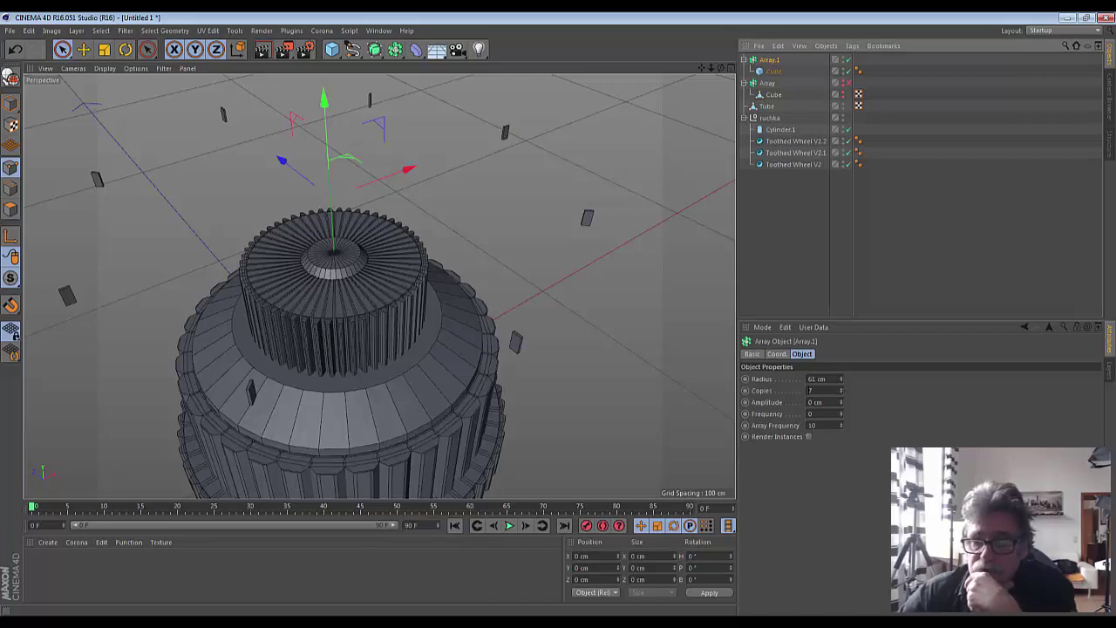
- Raise Array.1 to about 100 copies, radius 37 cm, and lower it onto the top wheel
drag(842, 395, 842, 348)
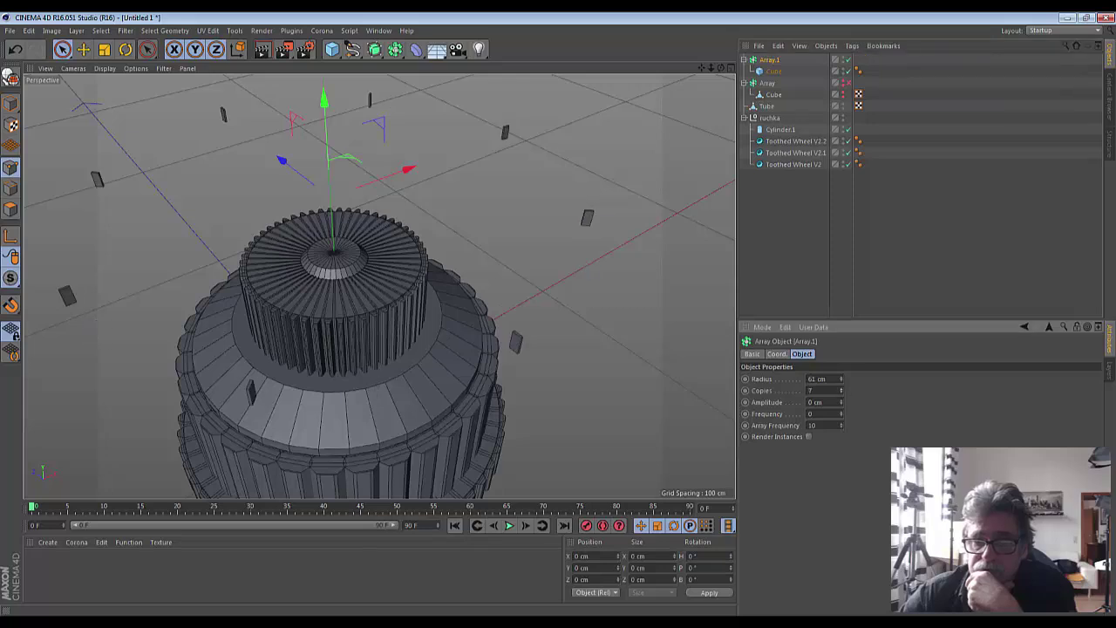
mouse_move(842, 390)
mouse_down()
mouse_move(842, 366)
mouse_move(842, 383)
mouse_up()
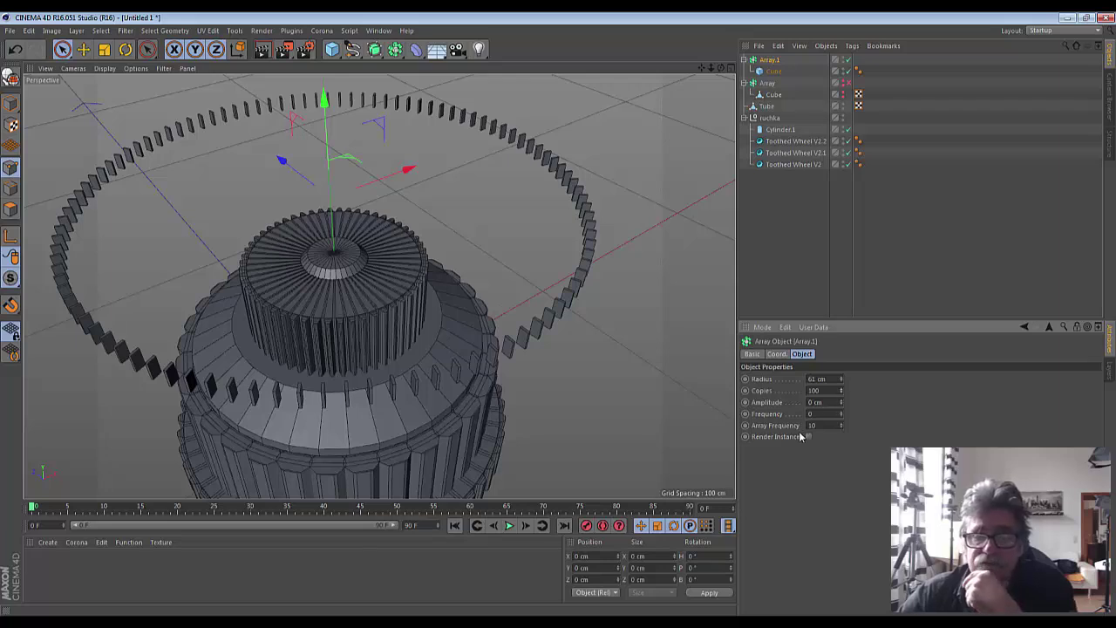
click(768, 60)
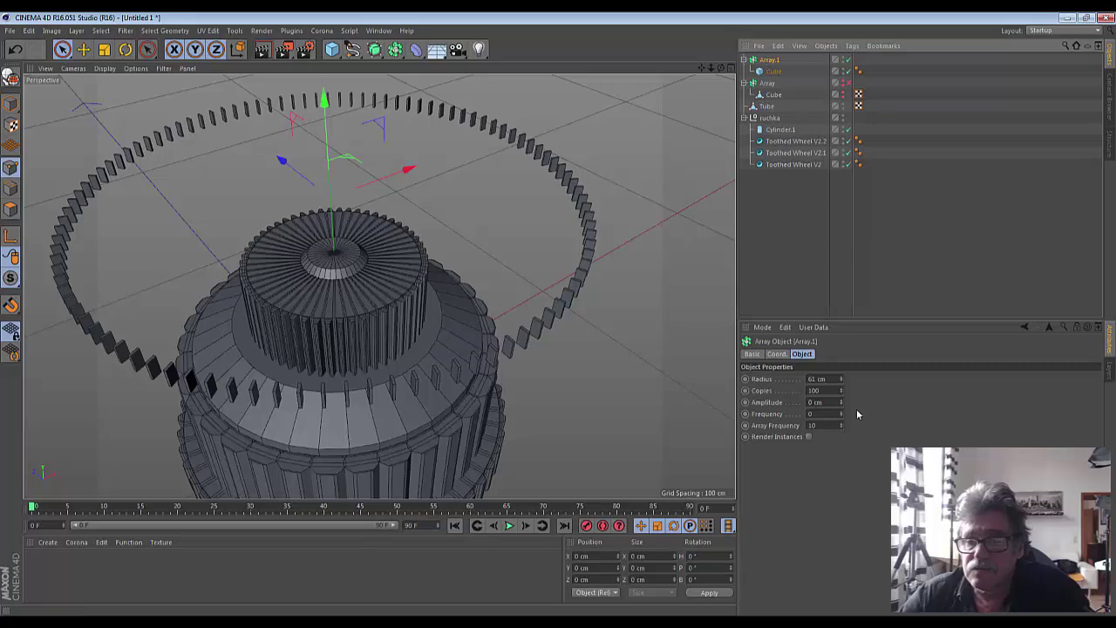
drag(841, 384, 841, 406)
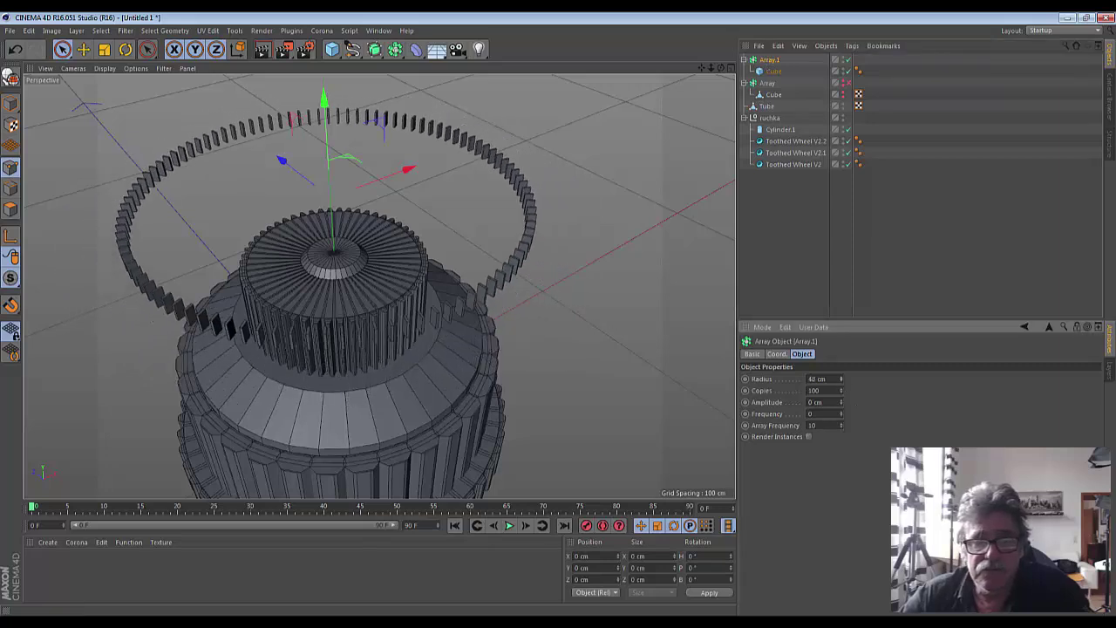
drag(321, 103, 308, 245)
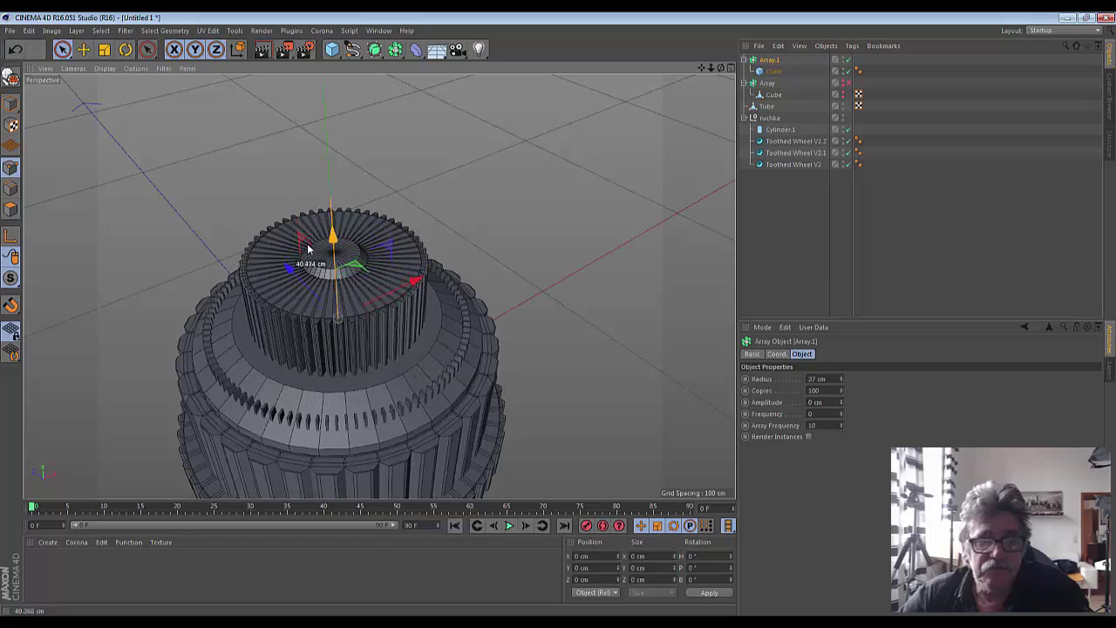
drag(308, 244, 308, 252)
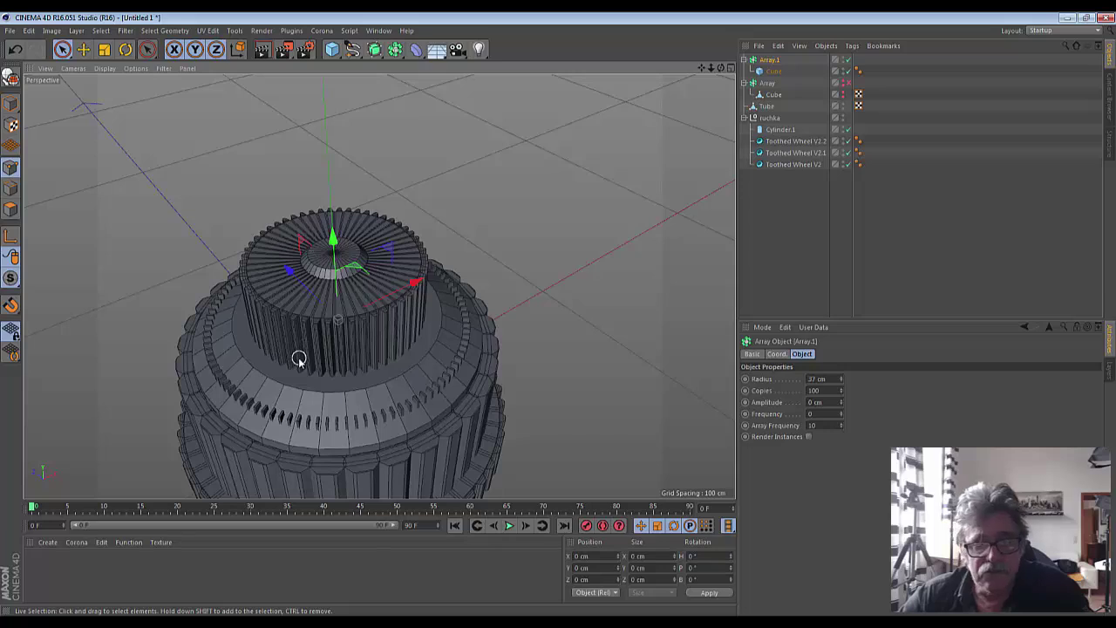
- Orbit and zoom to view the dense ribbed ring from a lower angle
scroll(298, 359, up, 2)
scroll(298, 359, up, 2)
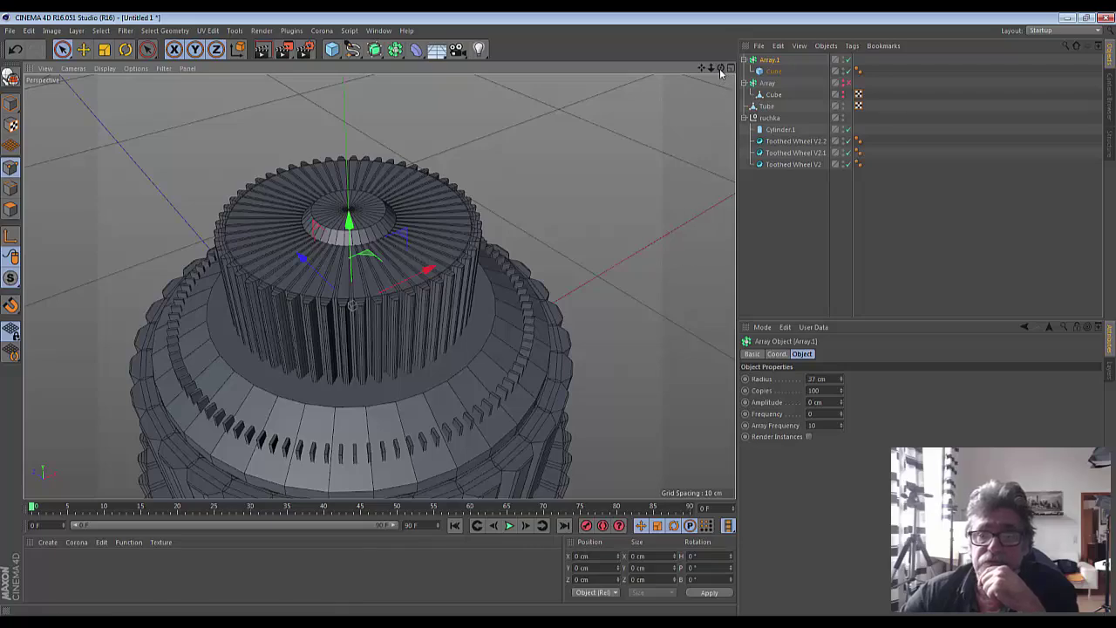
drag(720, 73, 378, 286)
scroll(648, 301, down, 3)
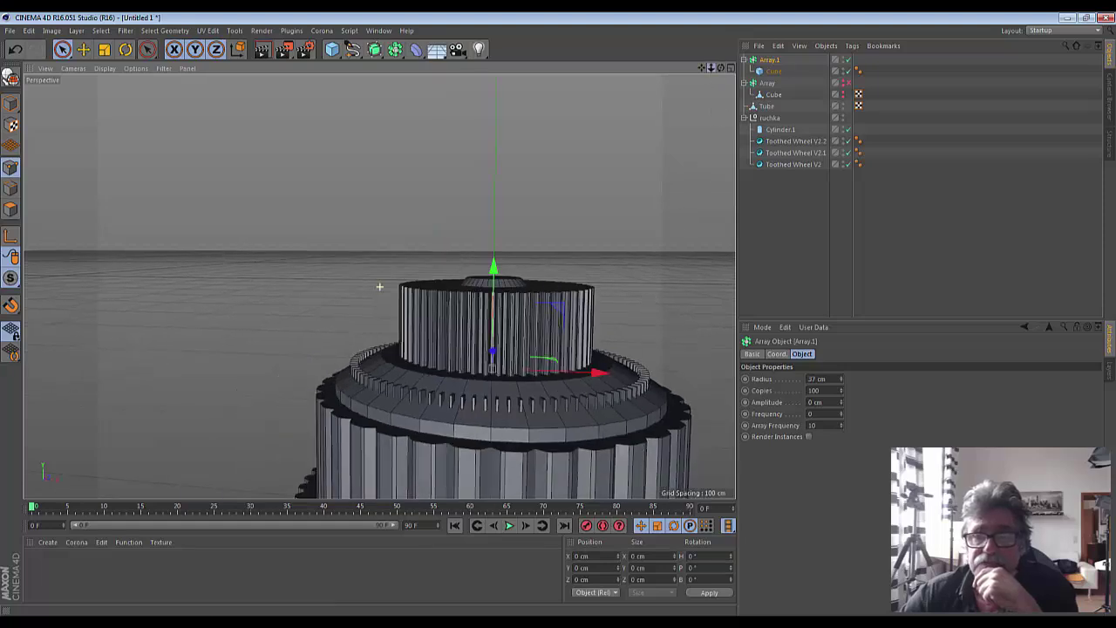
mouse_move(379, 286)
mouse_down()
mouse_move(717, 74)
mouse_move(706, 86)
mouse_up()
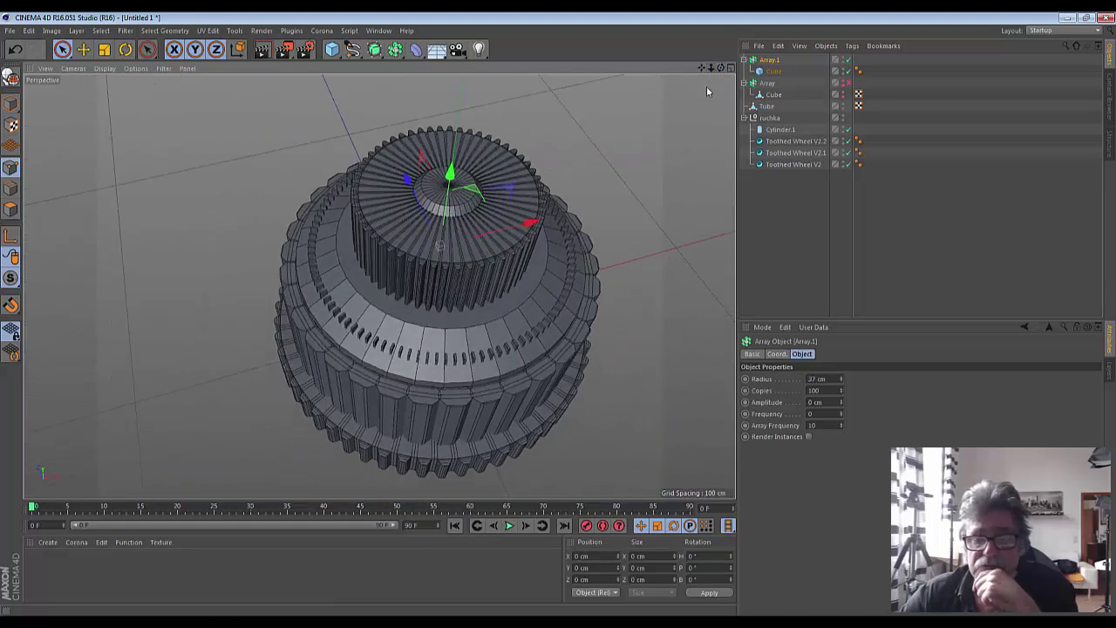
scroll(537, 338, up, 2)
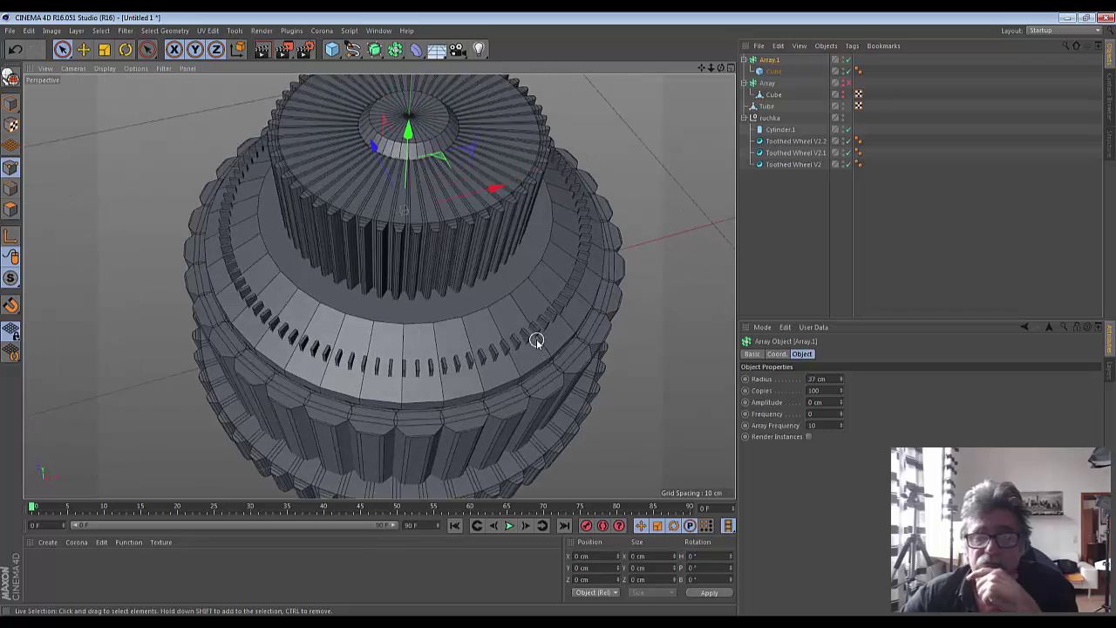
- Make the arrayed Cube an editable polygon object and shift it outward along Z
click(774, 71)
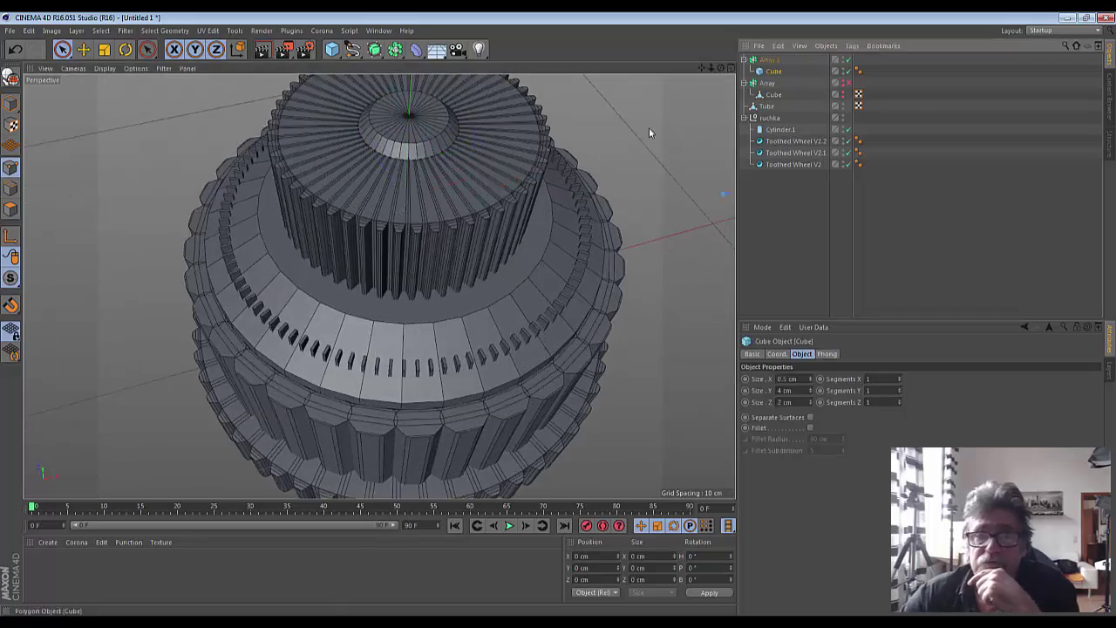
click(12, 80)
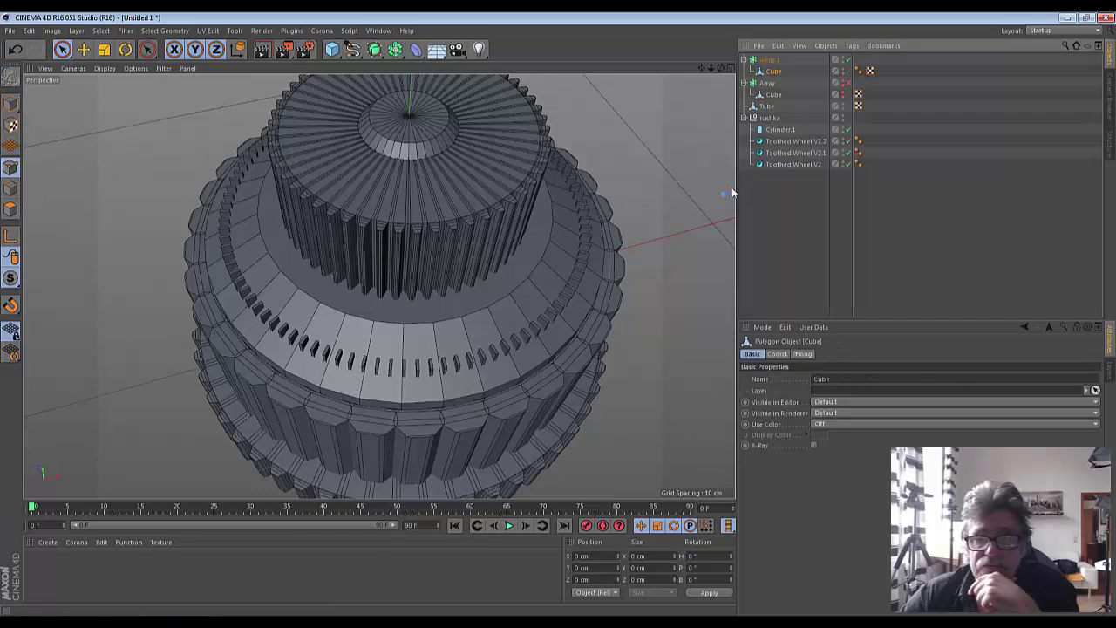
alt+drag(731, 186, 724, 196)
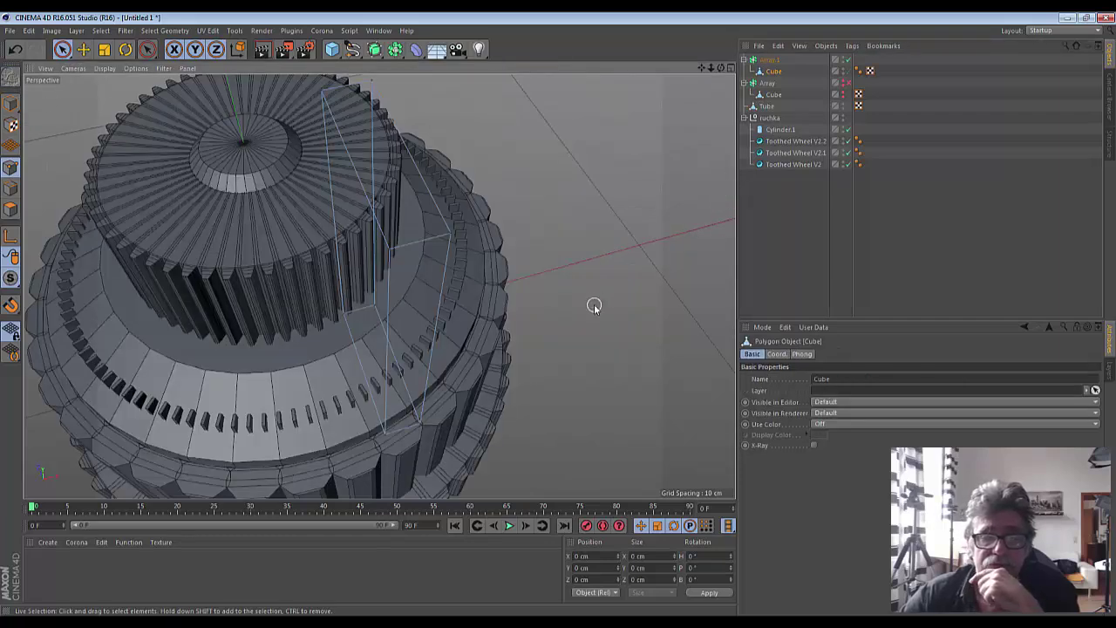
drag(703, 67, 379, 286)
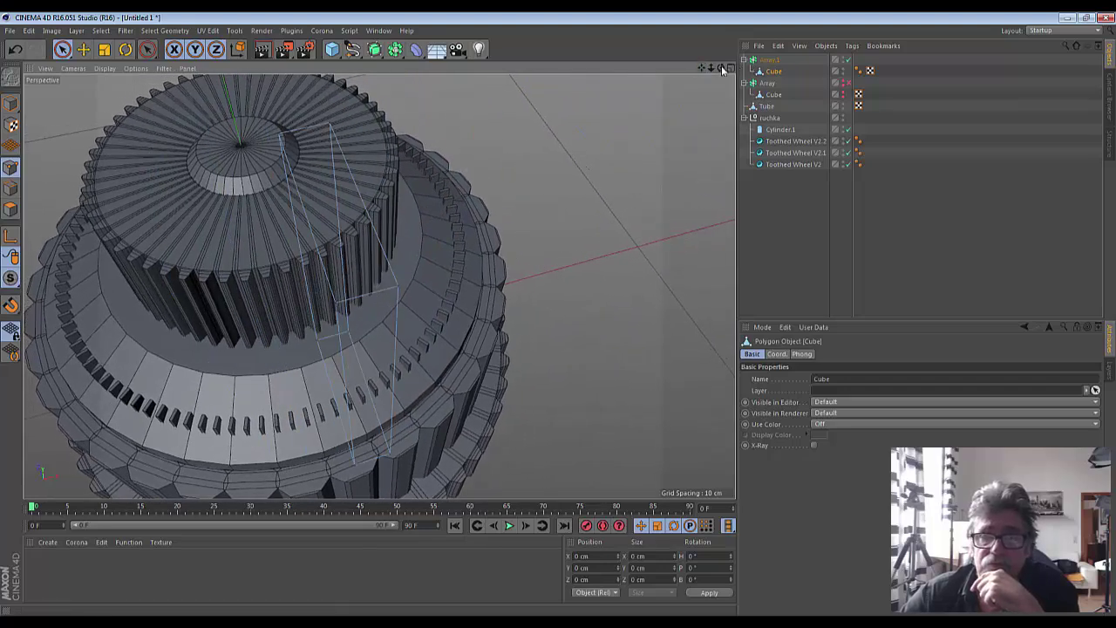
drag(722, 70, 379, 286)
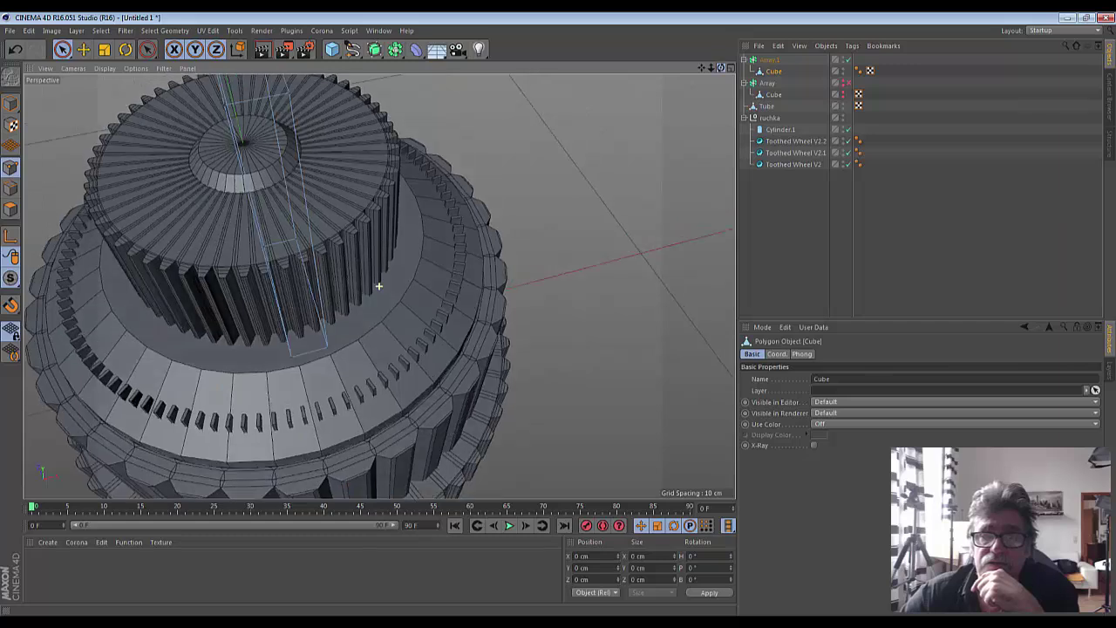
scroll(629, 188, down, 5)
scroll(629, 188, down, 2)
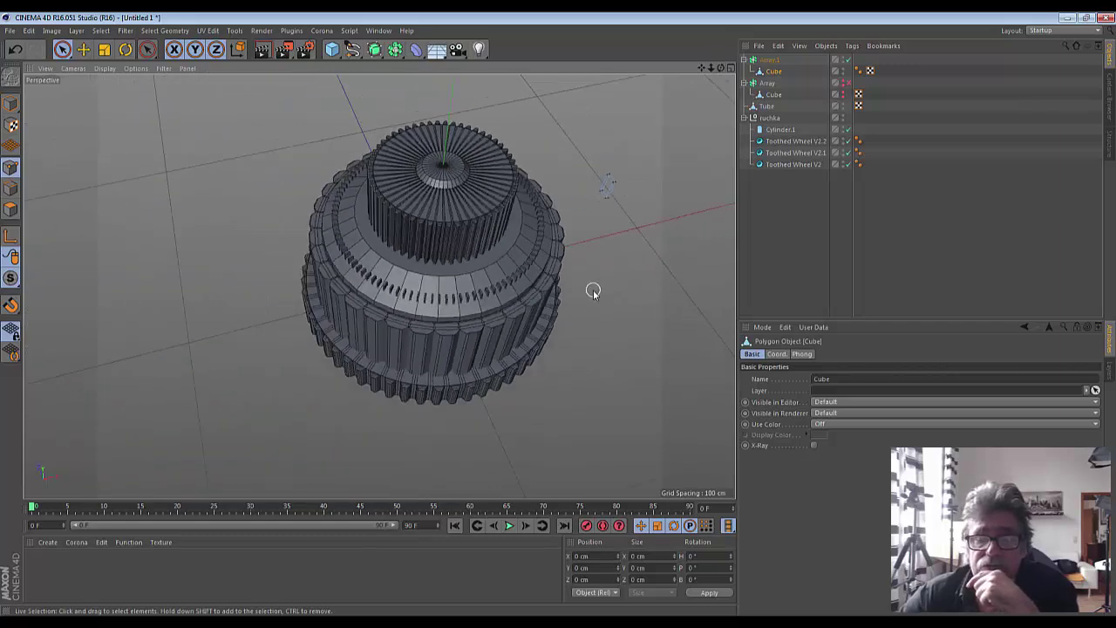
click(609, 198)
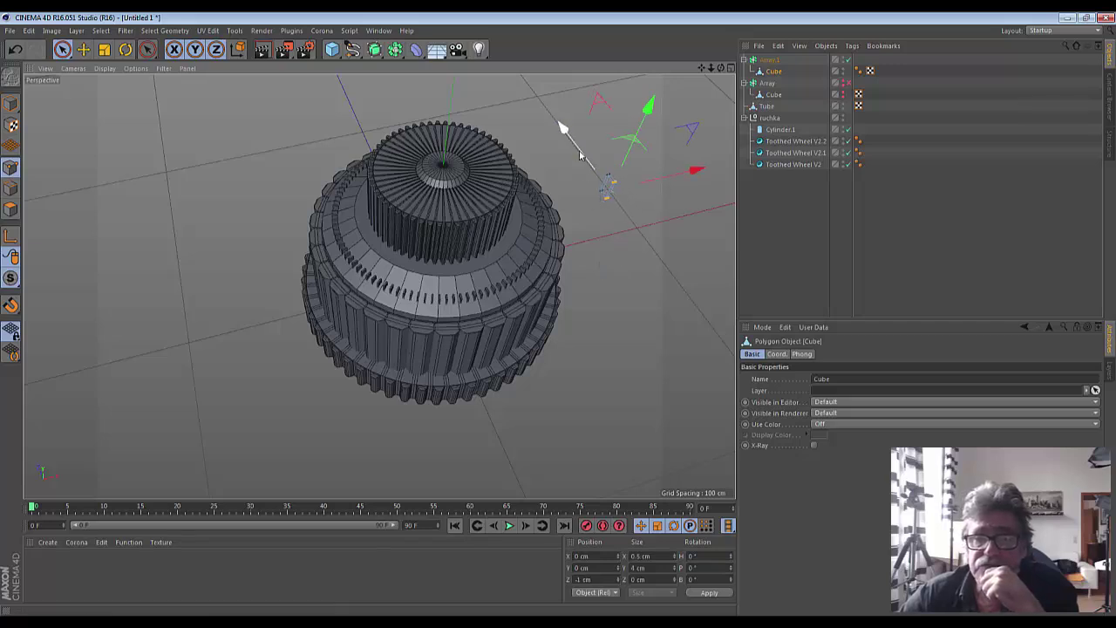
drag(562, 129, 570, 138)
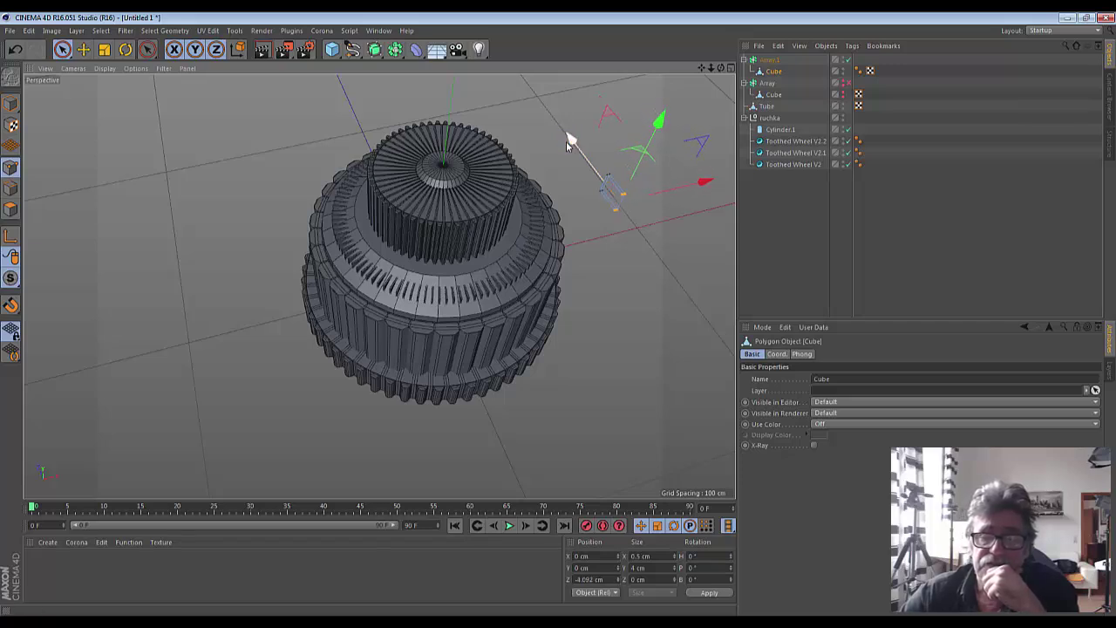
- Set Array.1's ring radius to 39 cm
click(767, 60)
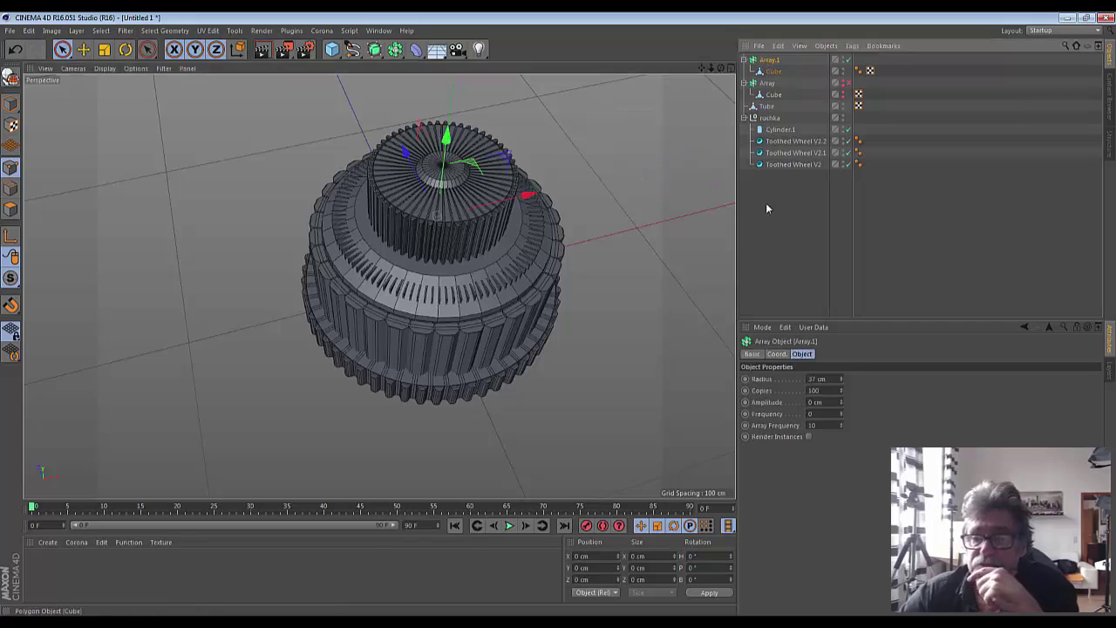
click(841, 377)
click(841, 378)
click(842, 378)
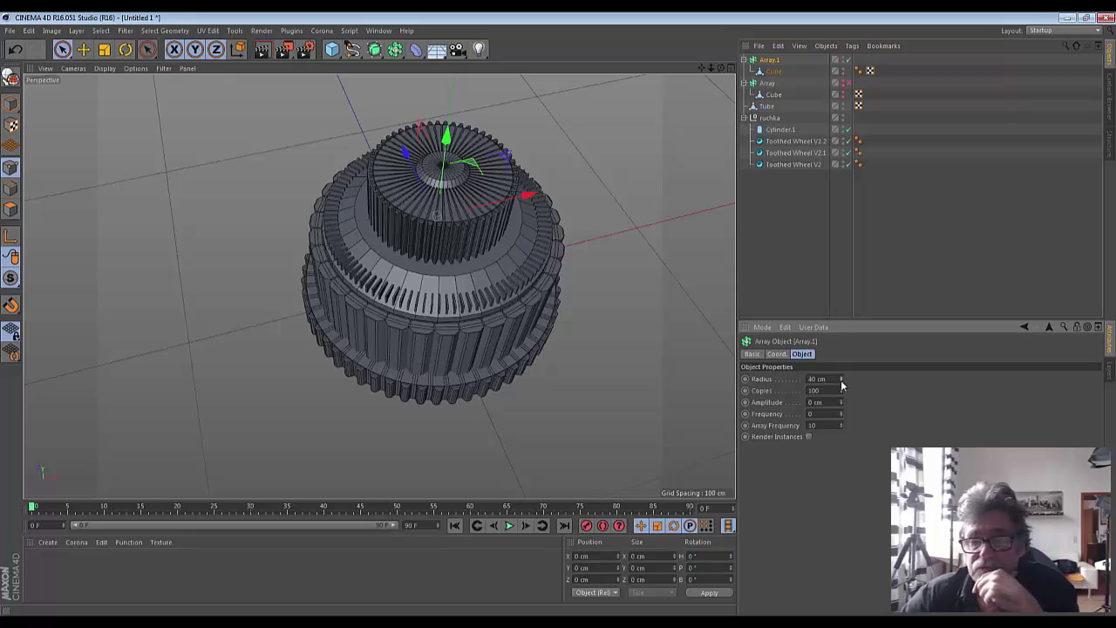
click(841, 382)
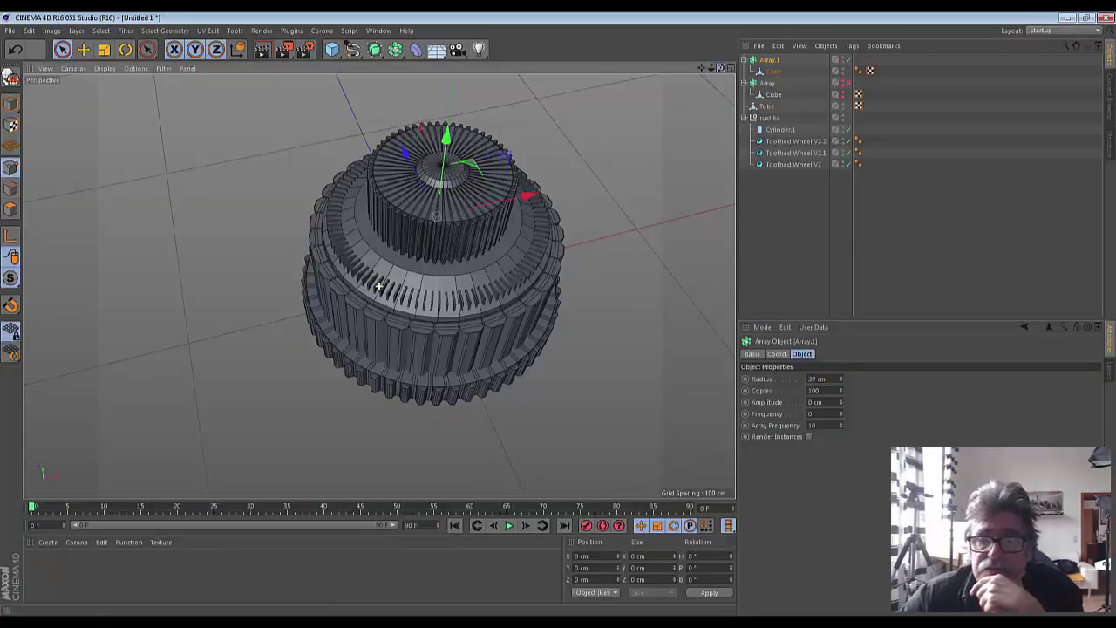
drag(719, 77, 573, 294)
scroll(573, 293, up, 1)
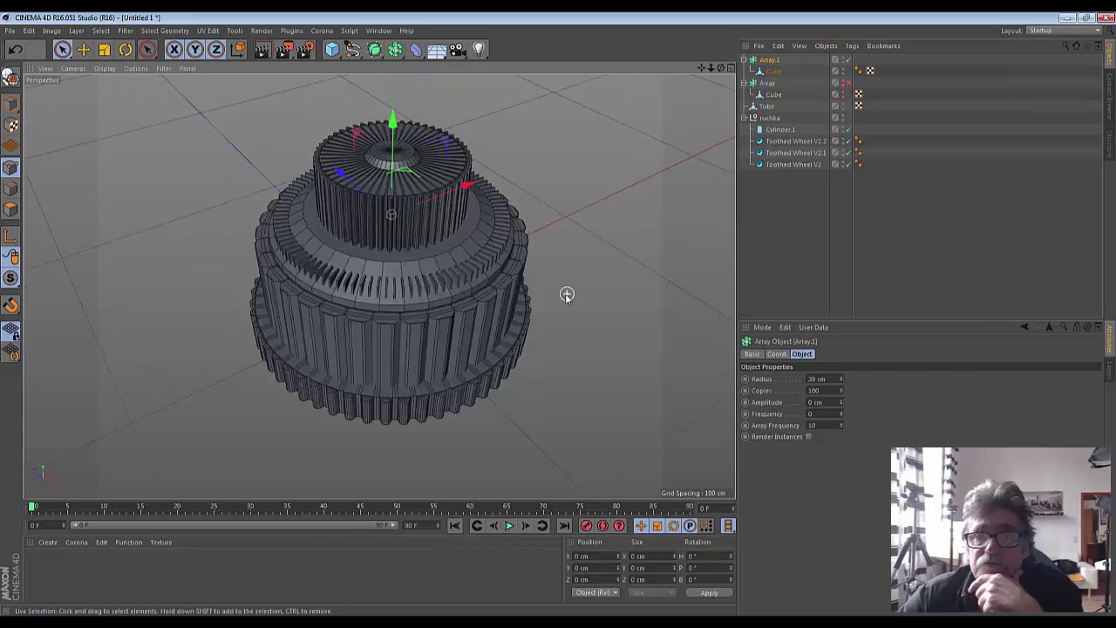
scroll(571, 294, up, 1)
- Frame the arrayed Cube and raise its axis to Y 4.269 cm, keeping Z at -4.092 cm
click(772, 71)
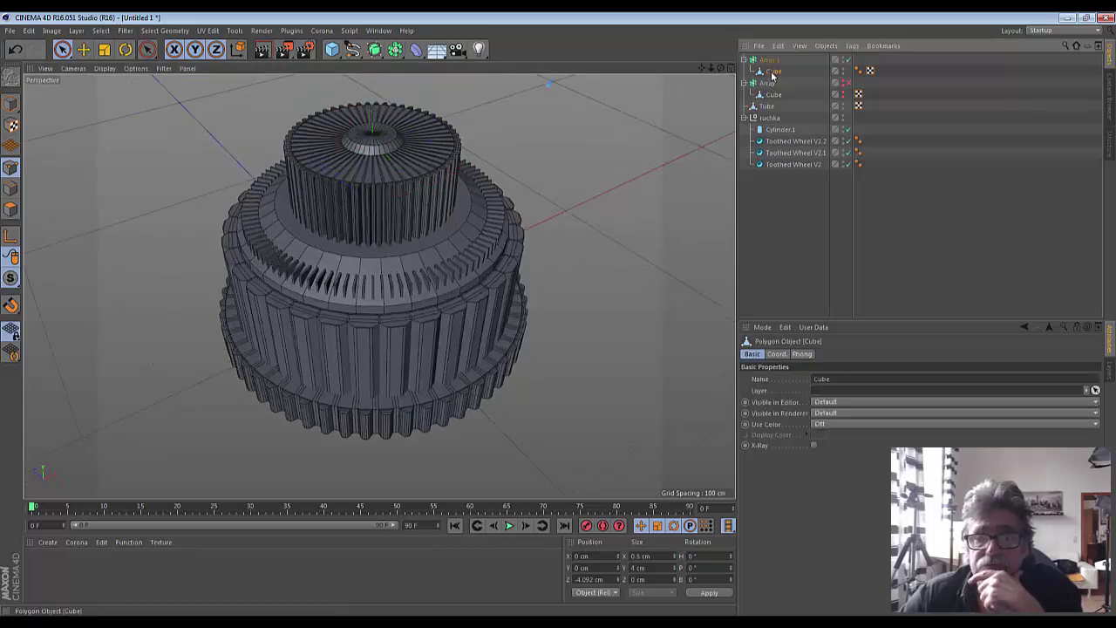
key(o)
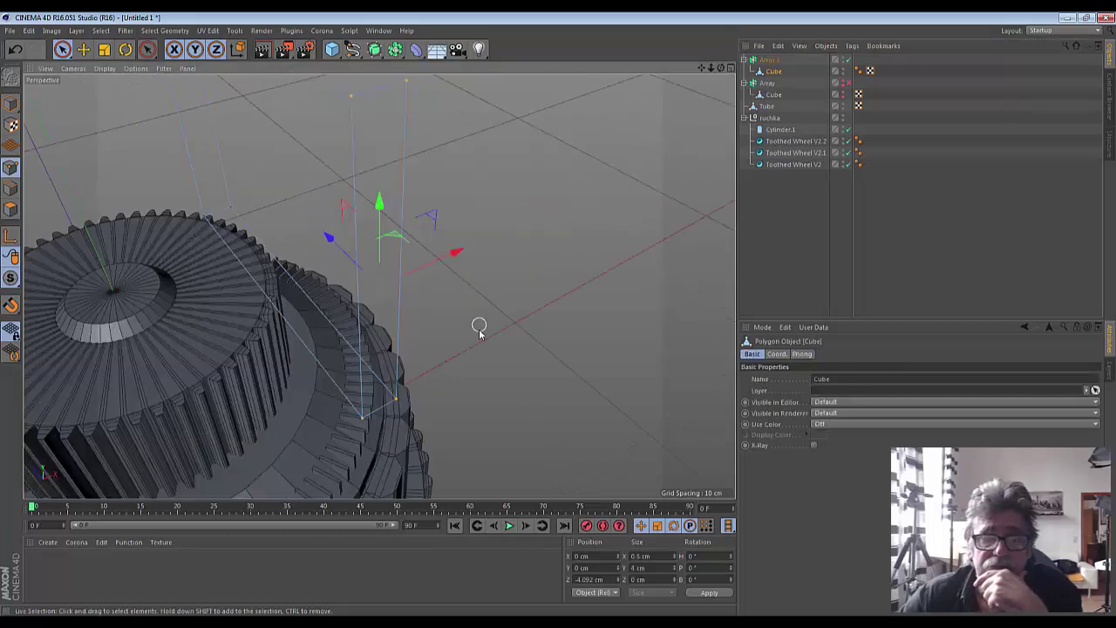
alt+drag(478, 323, 484, 402)
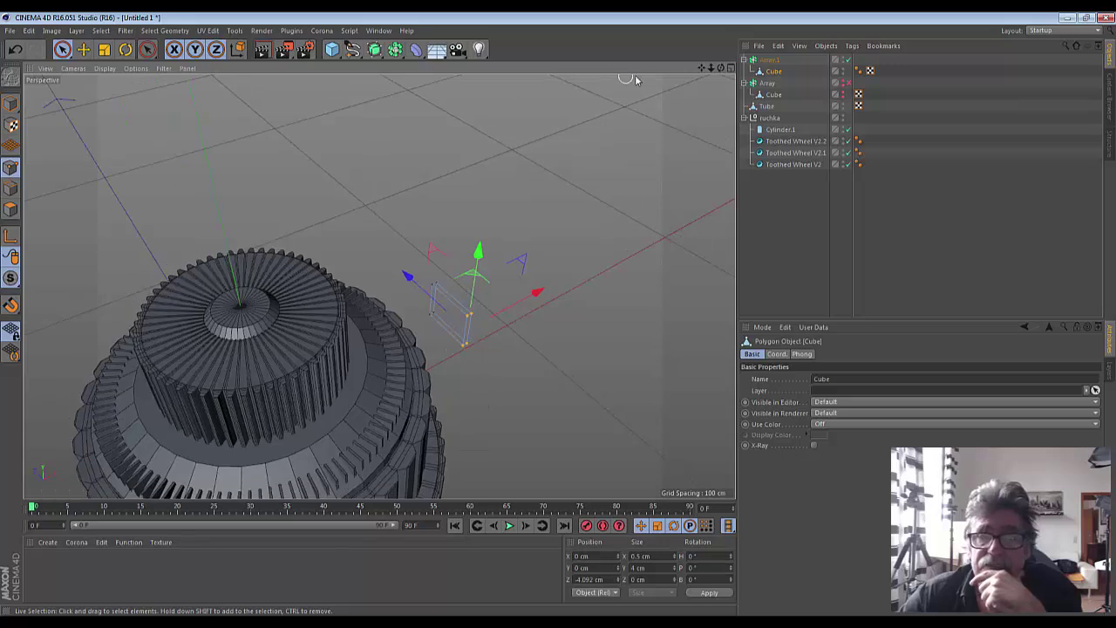
drag(711, 69, 688, 88)
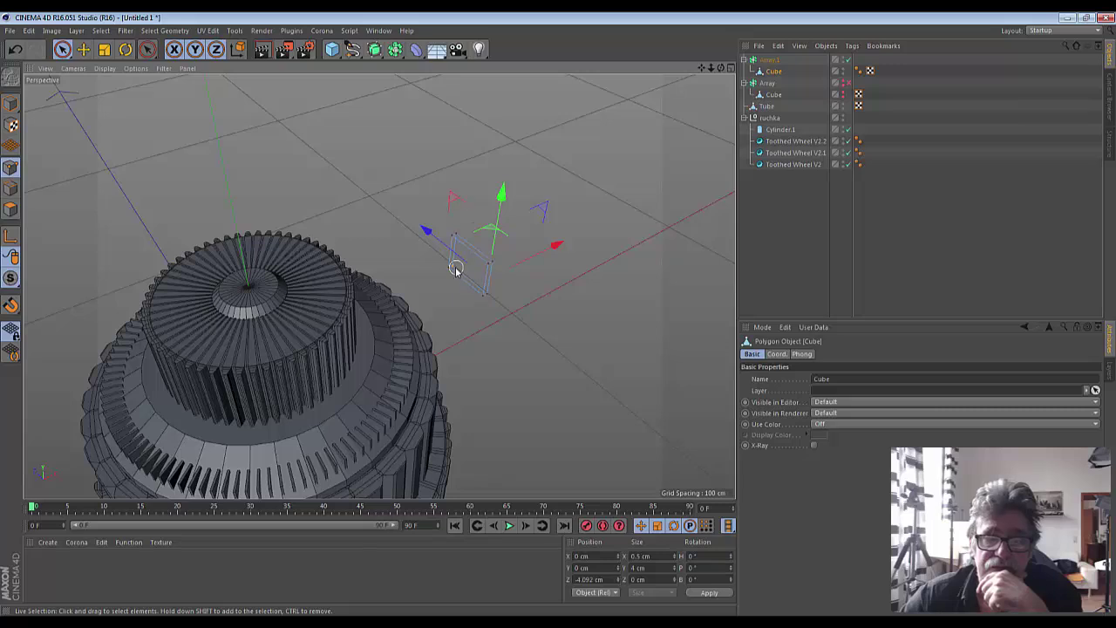
drag(453, 265, 461, 189)
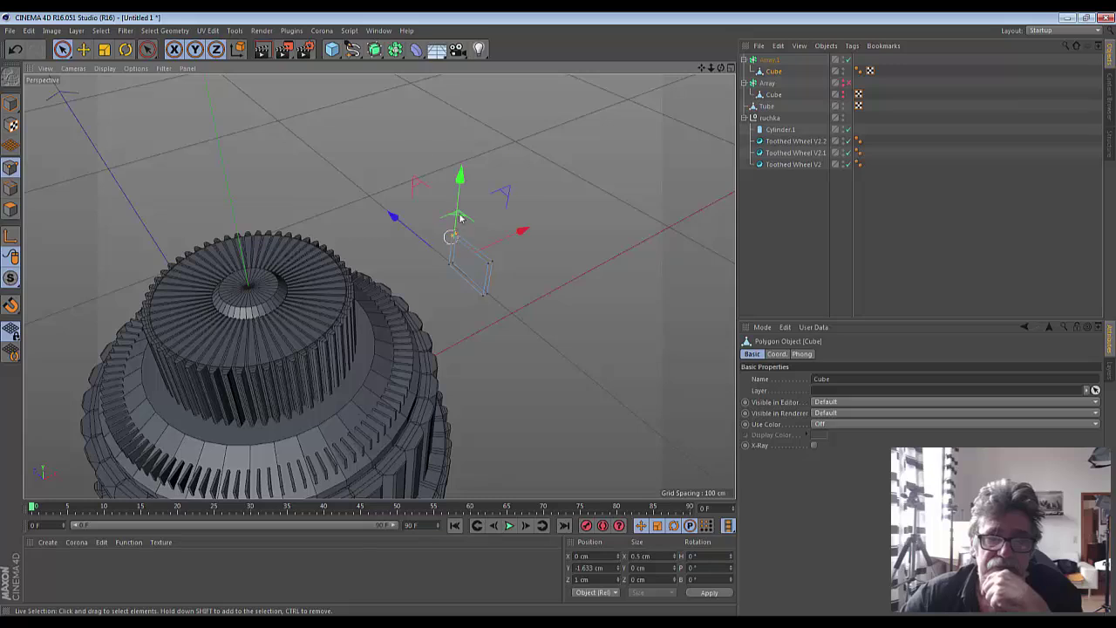
drag(460, 179, 464, 164)
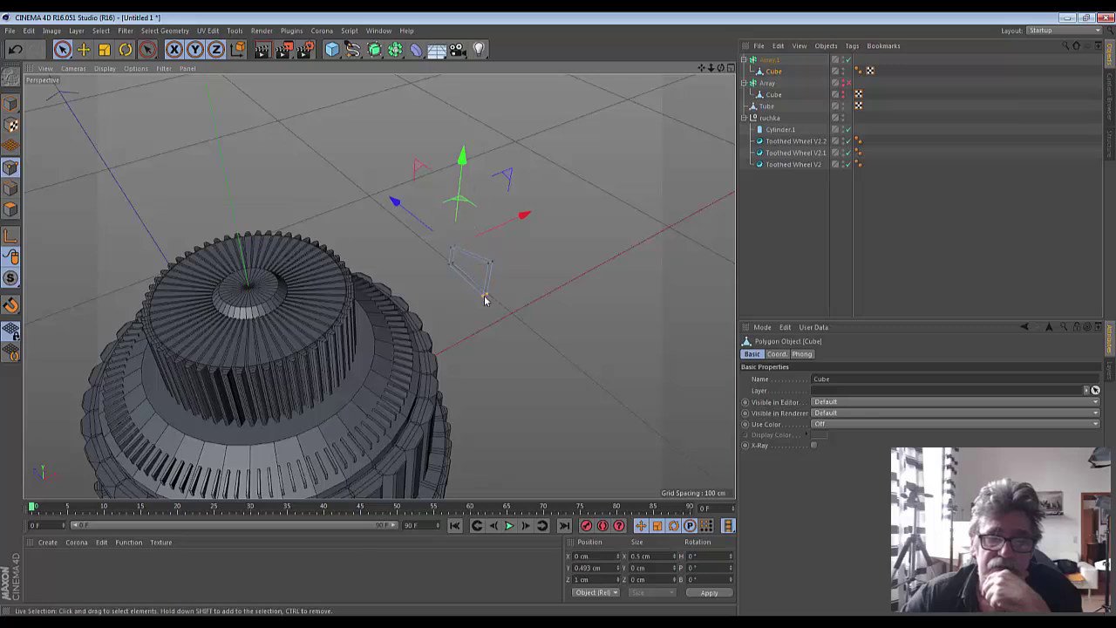
mouse_move(491, 270)
mouse_down()
mouse_move(506, 223)
mouse_move(501, 183)
mouse_up()
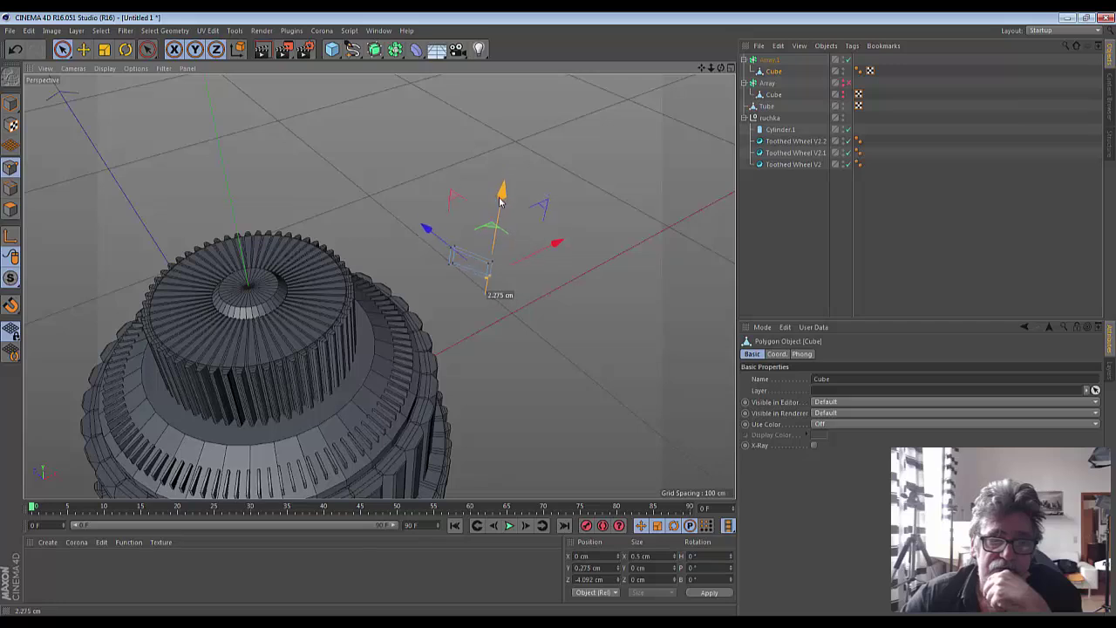
mouse_move(501, 184)
mouse_down()
mouse_move(502, 193)
mouse_move(505, 158)
mouse_up()
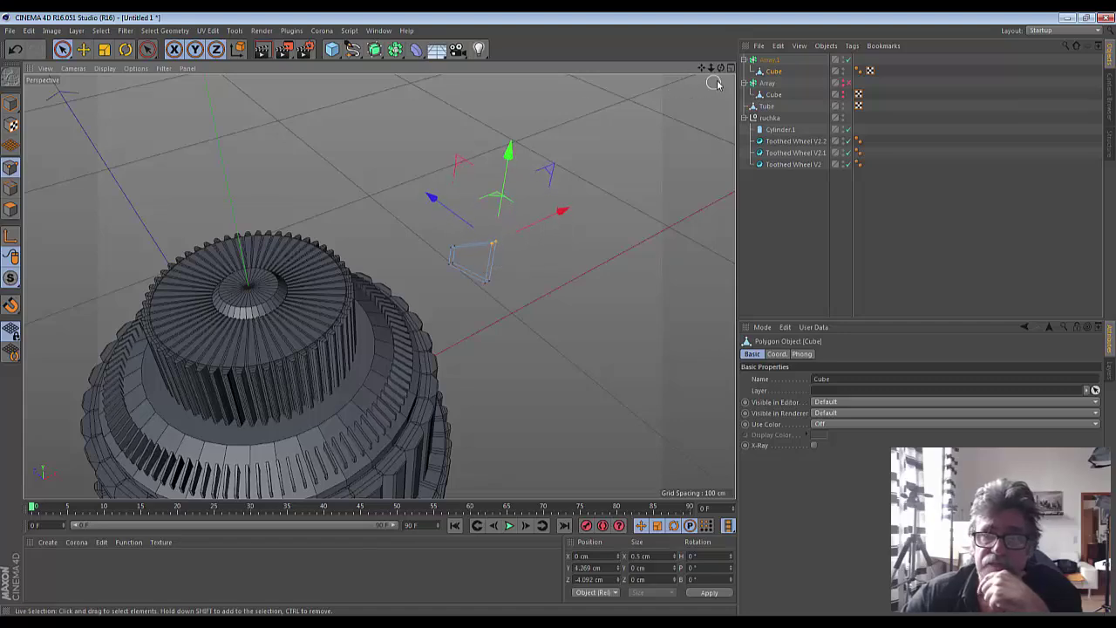
- Orbit, pan and zoom out to show the whole stacked knob
drag(721, 68, 378, 287)
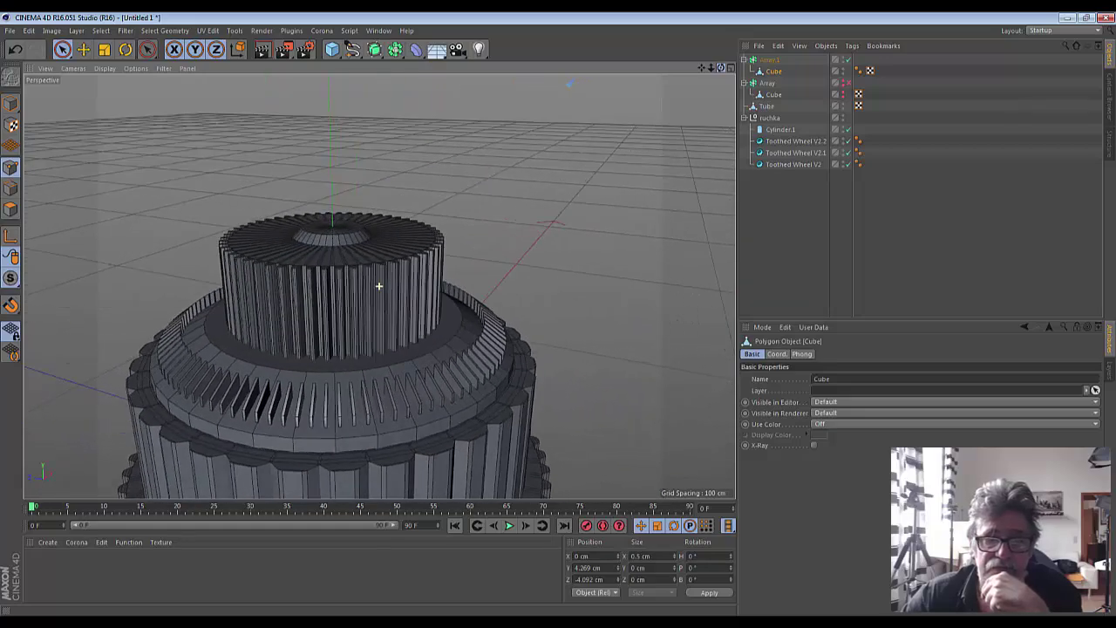
alt+drag(635, 137, 622, 166)
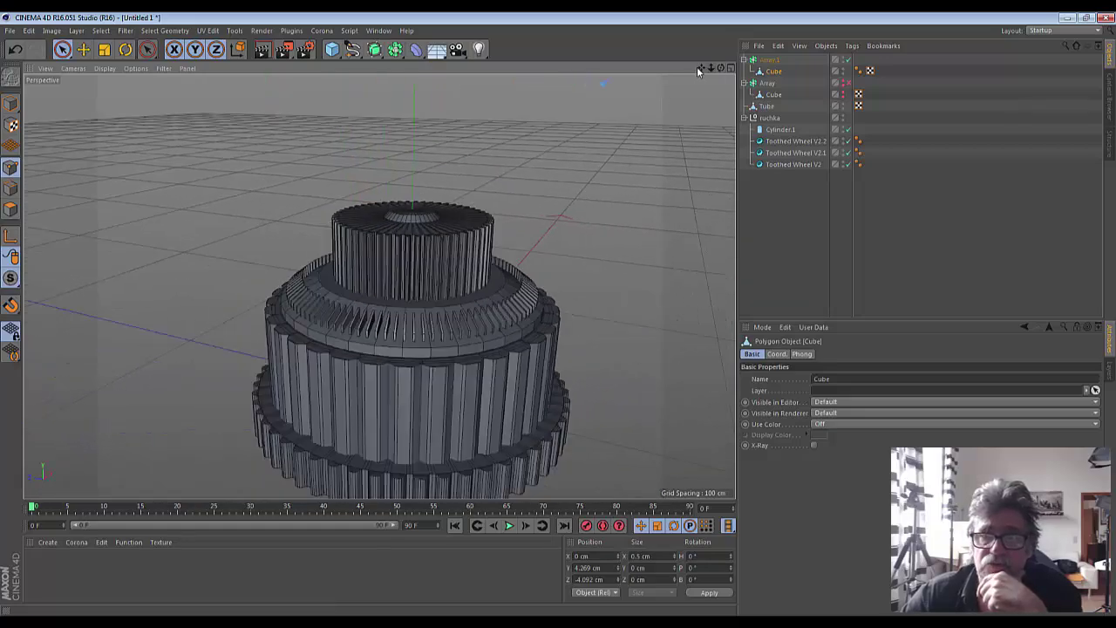
drag(701, 68, 642, 92)
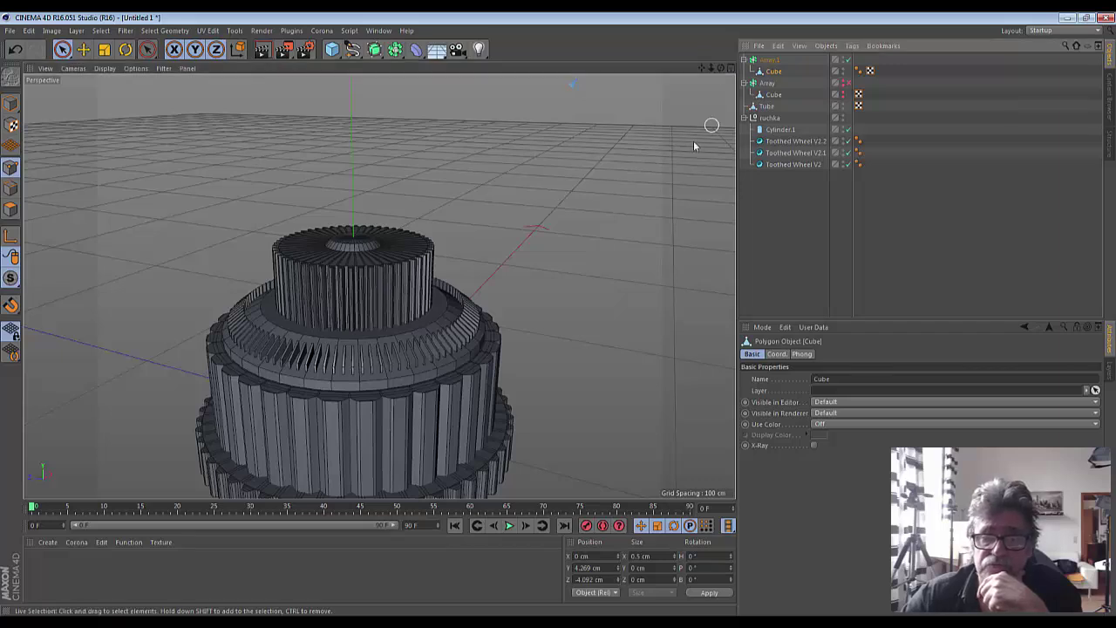
scroll(621, 153, down, 2)
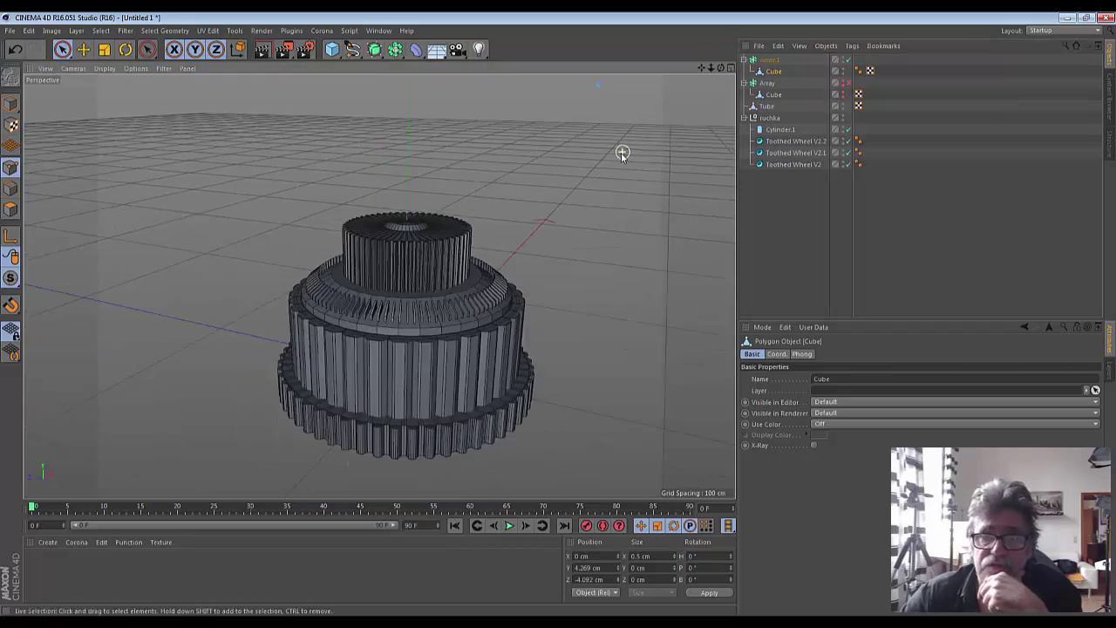
- Frame the Cube and shift its lower-left points along Z
key(o)
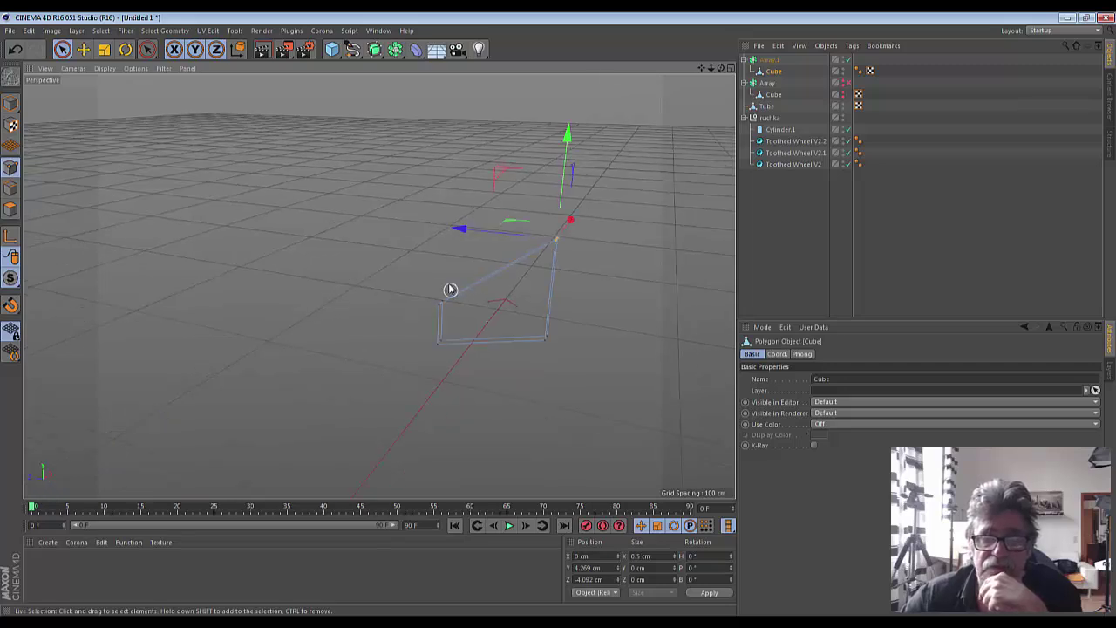
click(447, 348)
drag(347, 314, 366, 311)
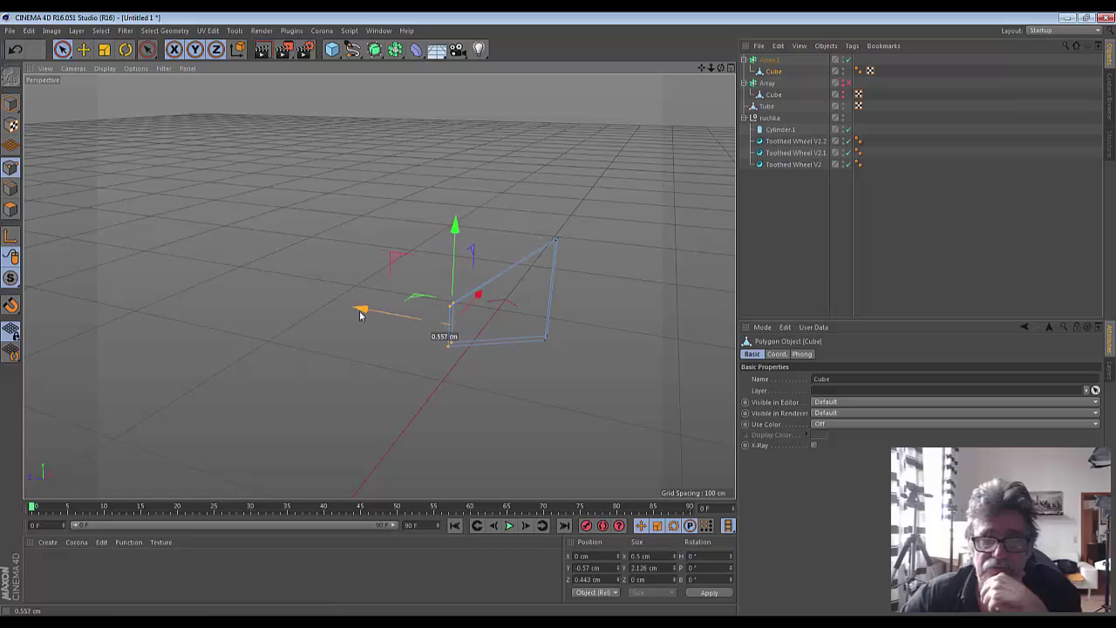
click(730, 69)
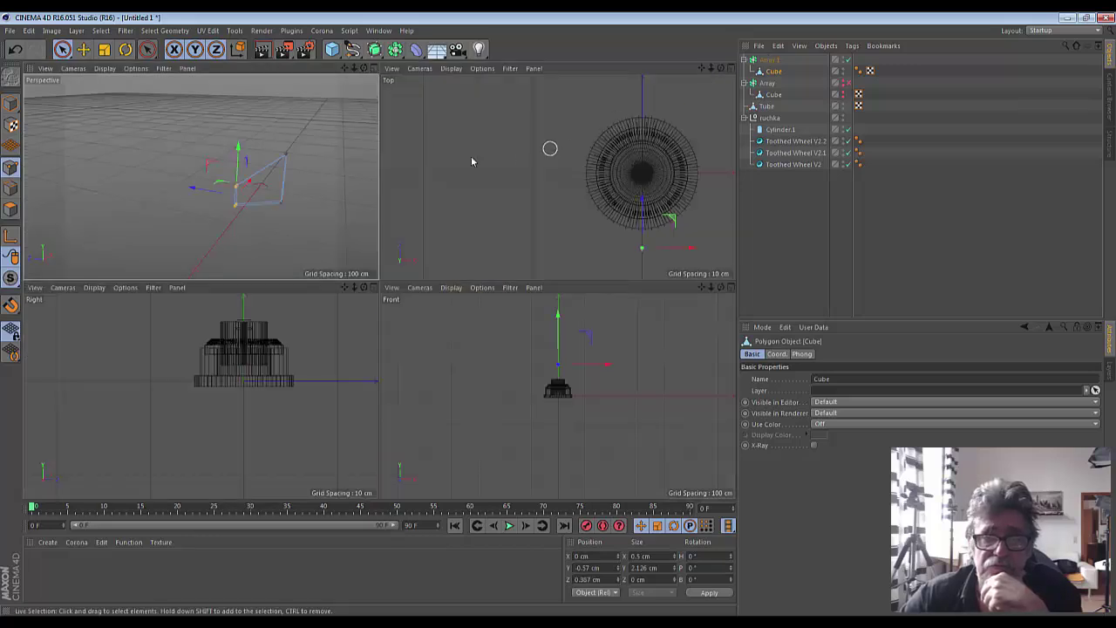
click(375, 69)
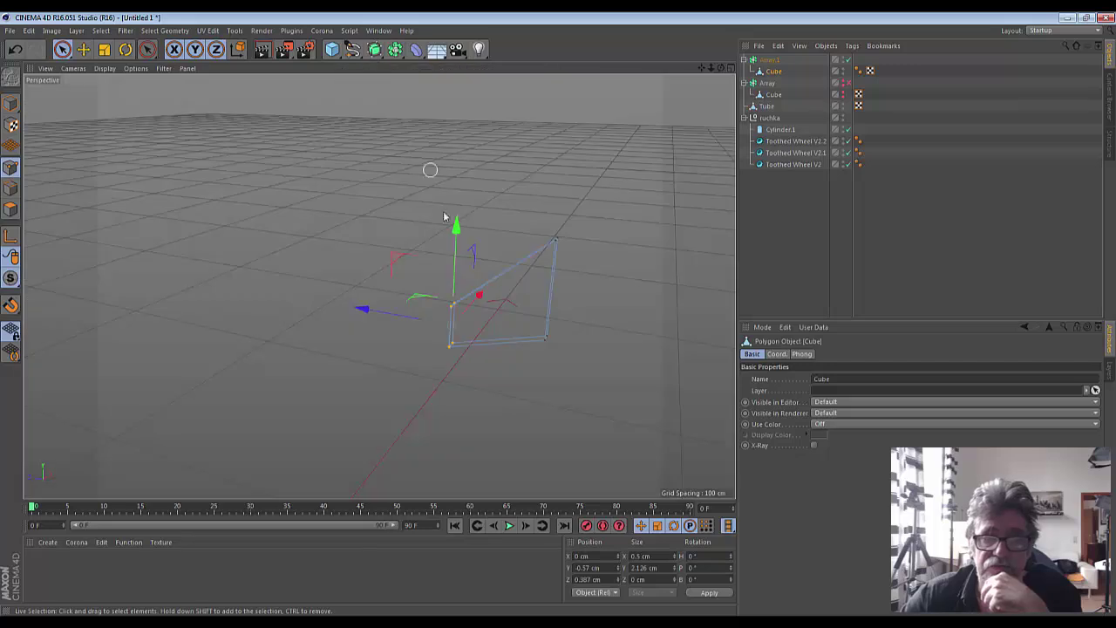
- Zoom out and recentre the view on the gear assembly
scroll(354, 253, down, 2)
scroll(353, 253, down, 2)
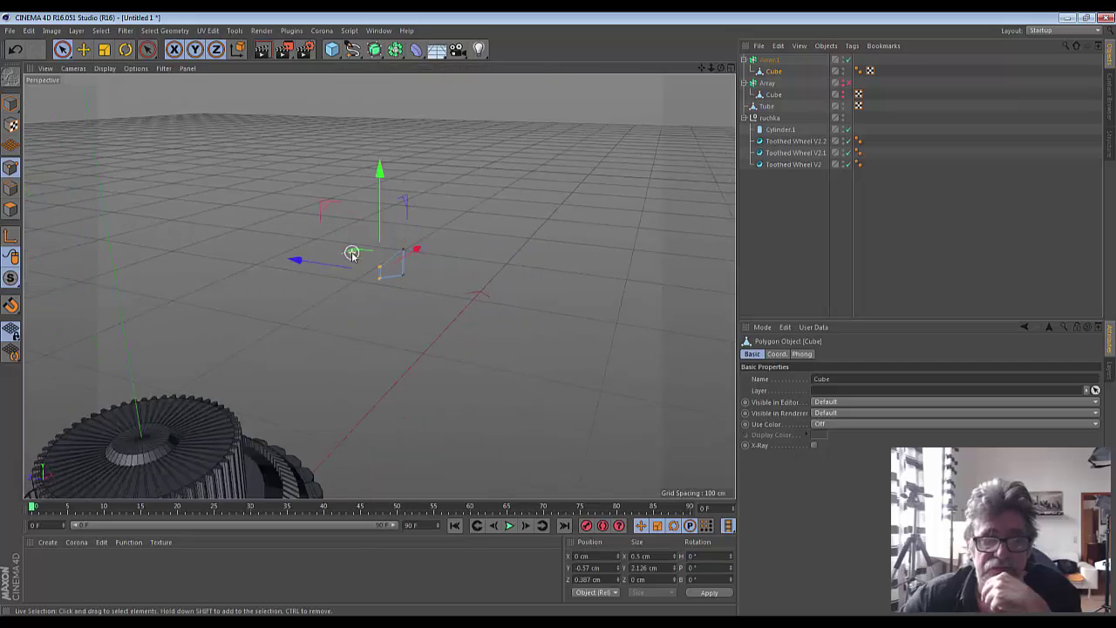
scroll(354, 252, down, 2)
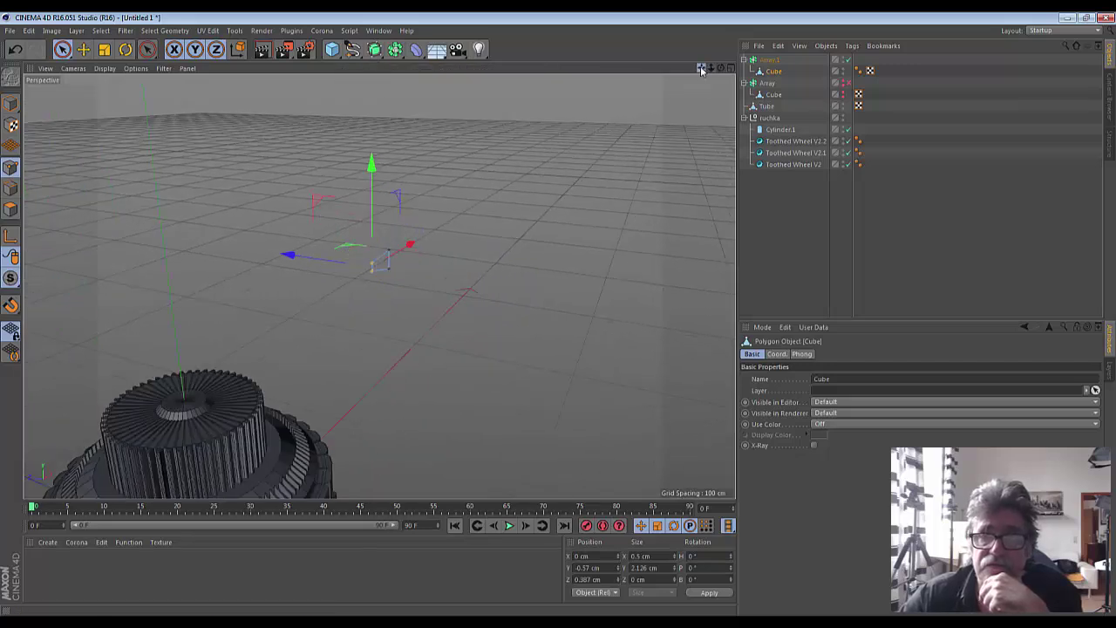
drag(702, 70, 326, 453)
scroll(340, 414, up, 2)
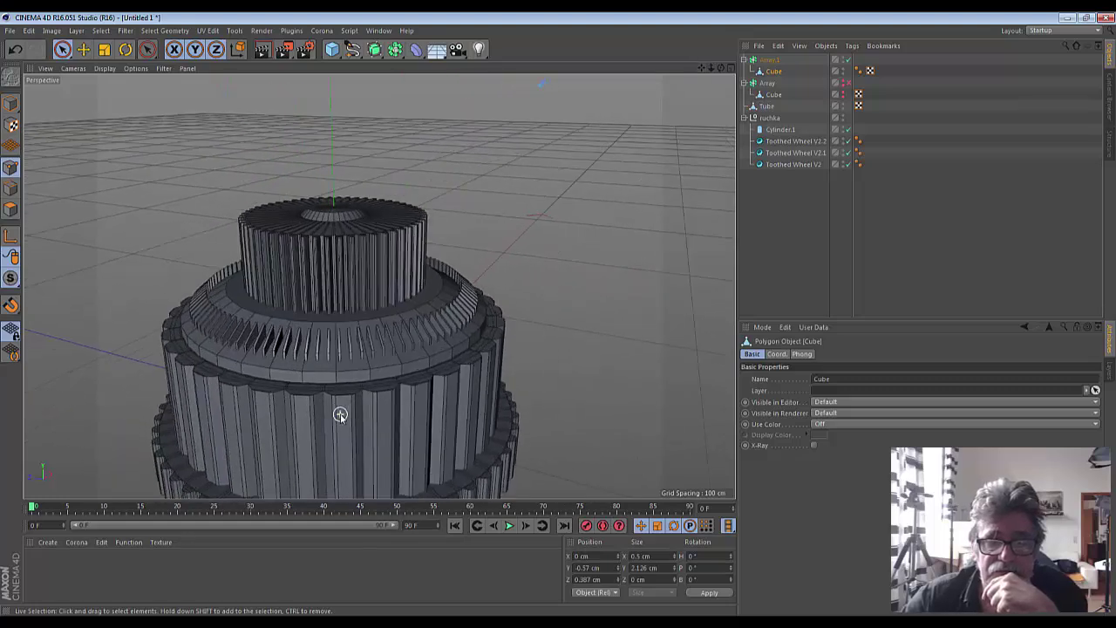
scroll(340, 413, up, 1)
scroll(340, 413, up, 2)
scroll(340, 413, down, 1)
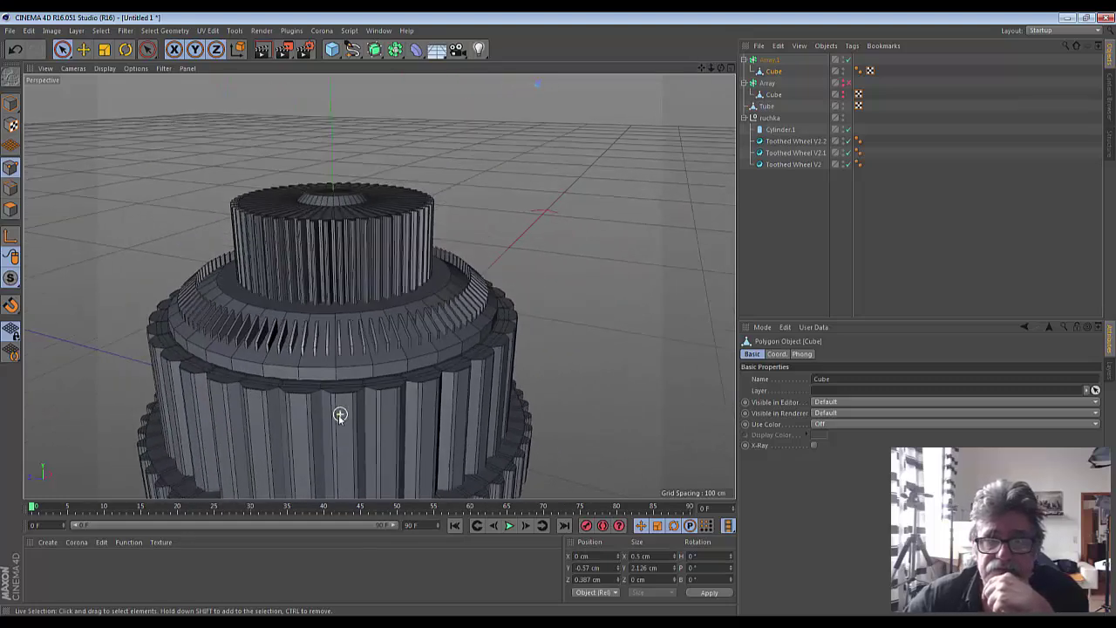
- With Live Selection, pick the small cube above the knob and lower it about 30 cm
click(62, 50)
scroll(593, 149, down, 2)
scroll(582, 174, down, 2)
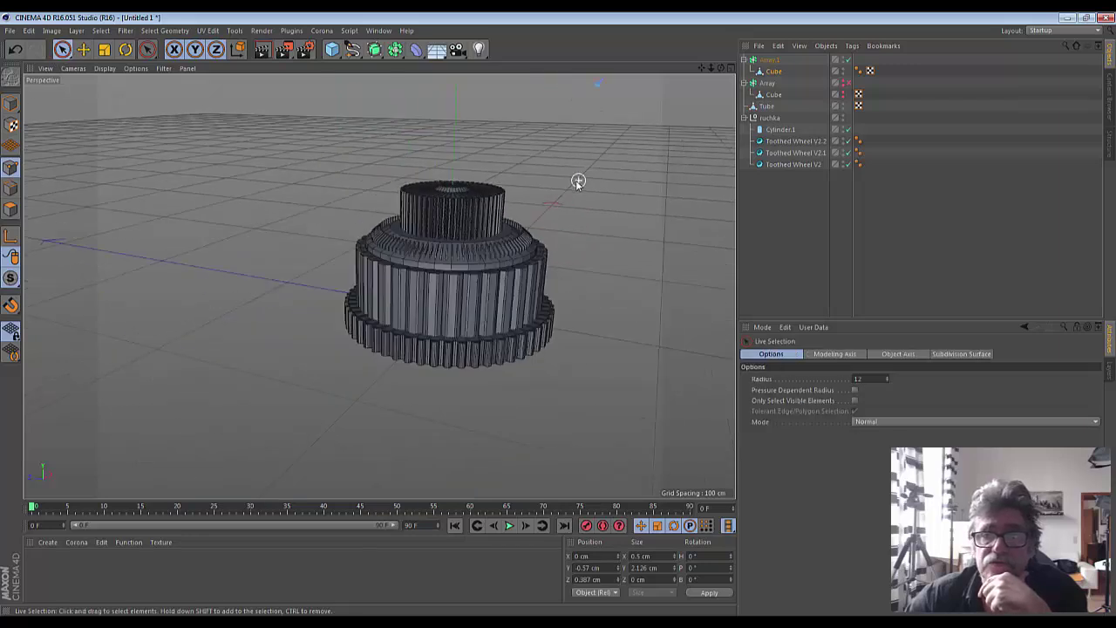
scroll(584, 166, down, 1)
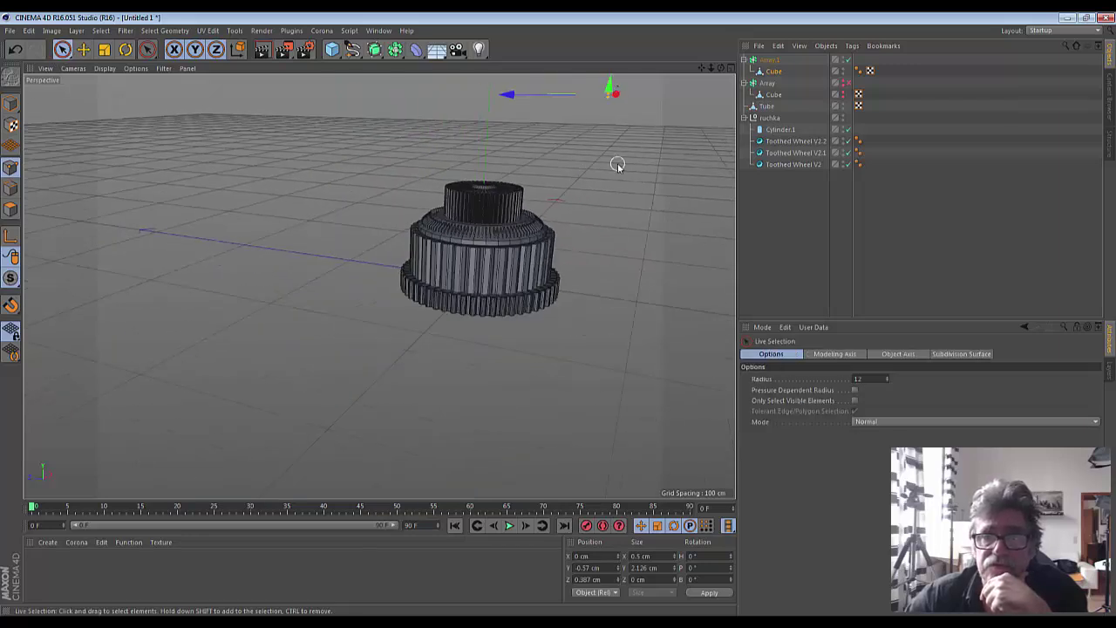
click(616, 85)
click(609, 94)
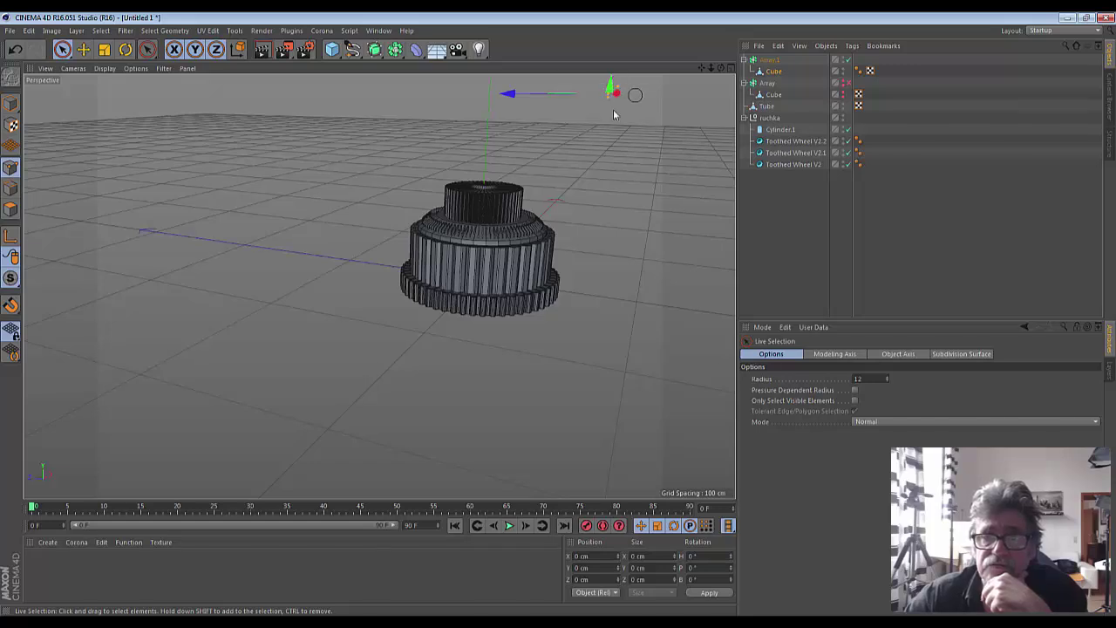
drag(614, 95, 585, 190)
- Undo the Cube's lowering and push its selected points further along Z
key(ctrl+z)
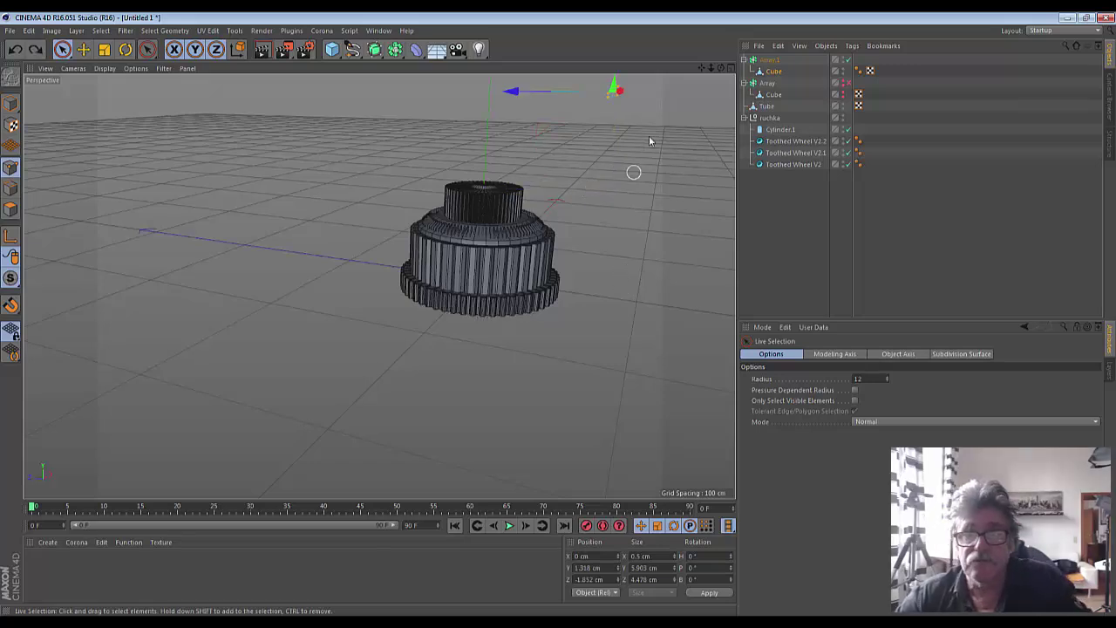
mouse_move(701, 68)
mouse_down()
mouse_move(379, 286)
mouse_move(570, 224)
mouse_up()
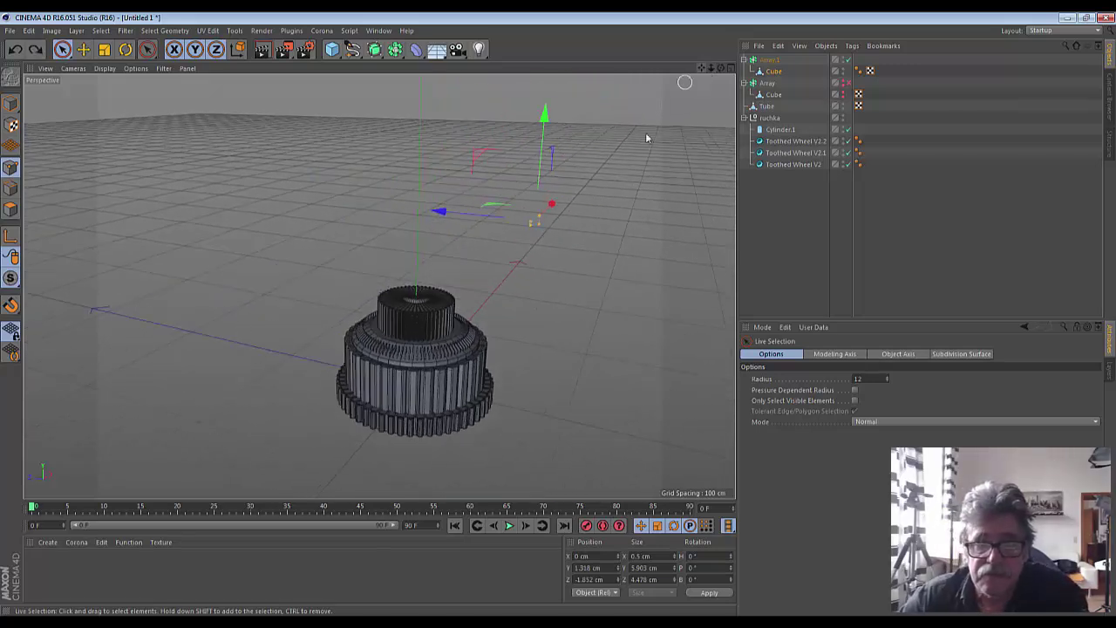
scroll(570, 224, up, 3)
scroll(573, 226, up, 1)
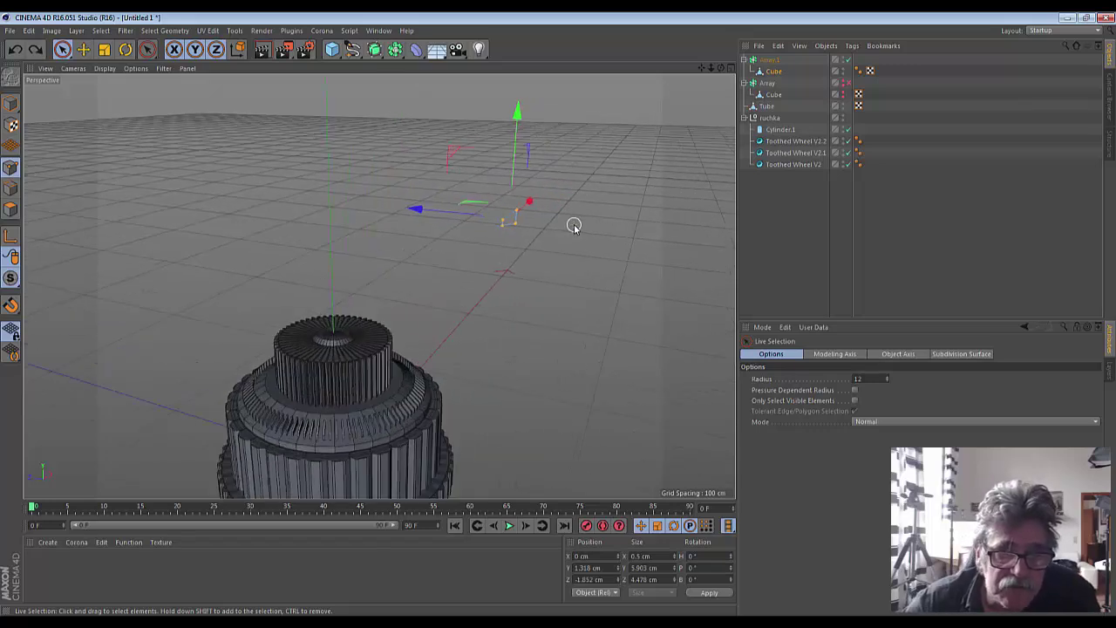
mouse_move(481, 221)
mouse_down()
mouse_move(483, 232)
mouse_move(416, 214)
mouse_up()
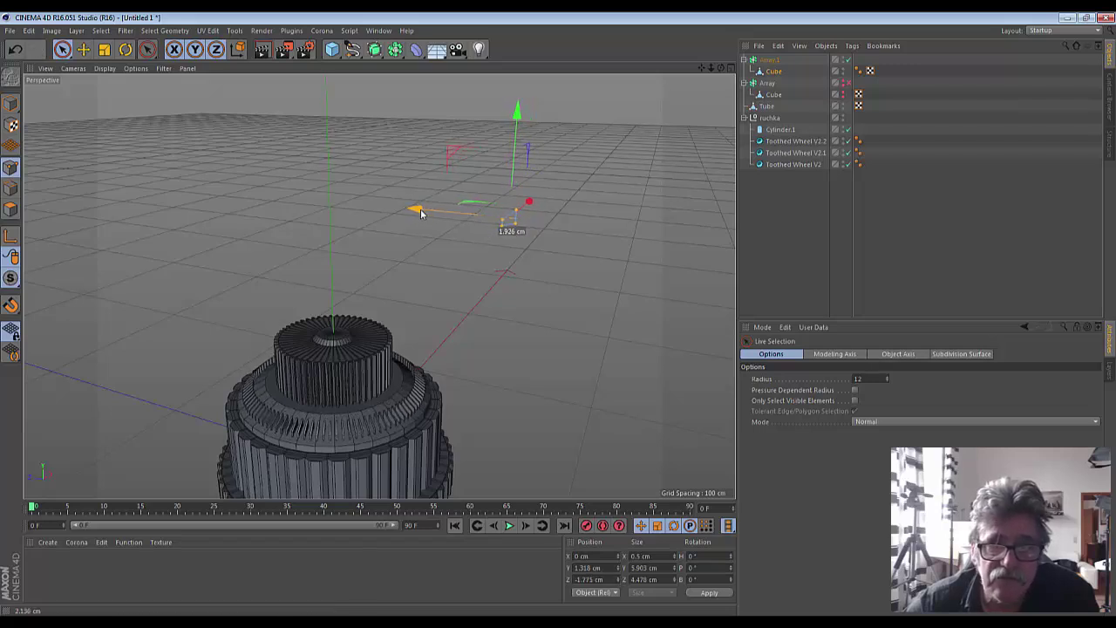
- Raise several individual Cube points along Y, then view the knob from above
click(535, 214)
click(517, 212)
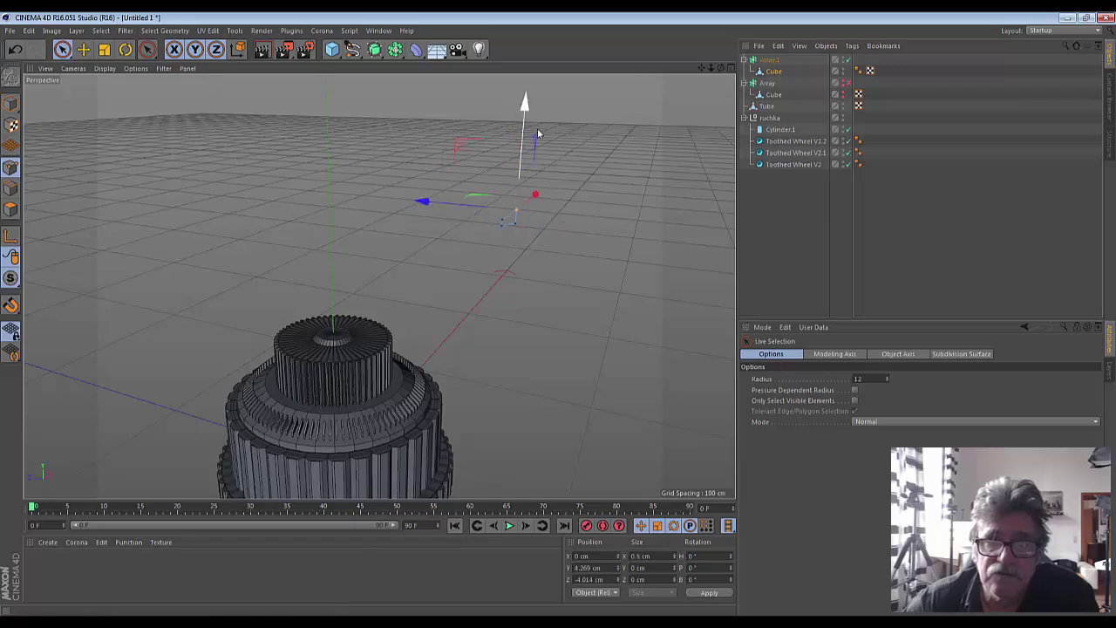
drag(527, 100, 525, 120)
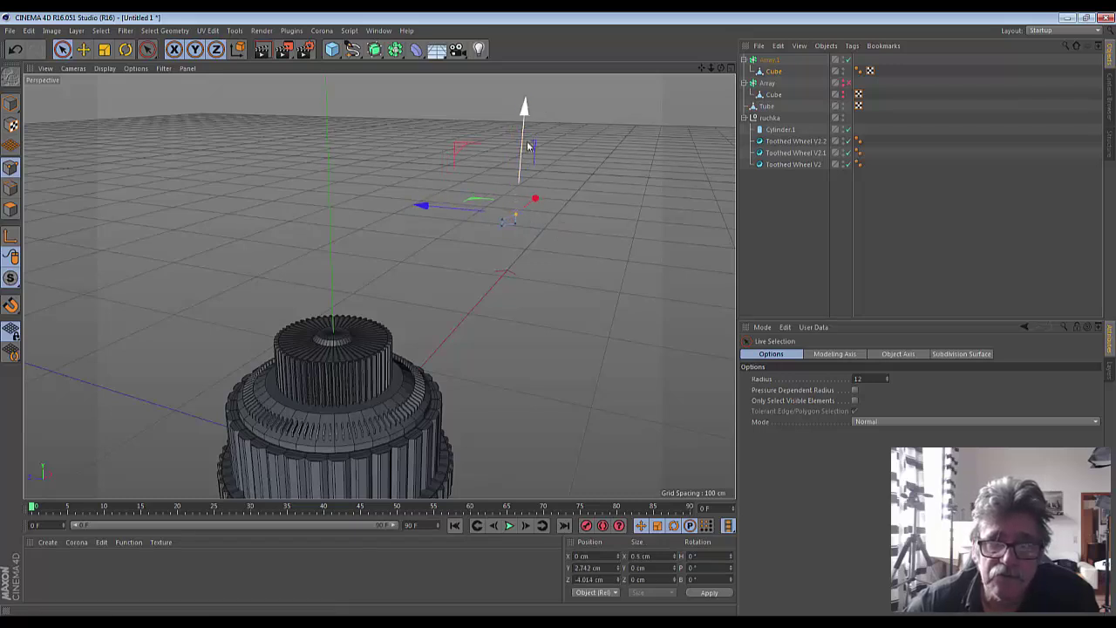
click(502, 229)
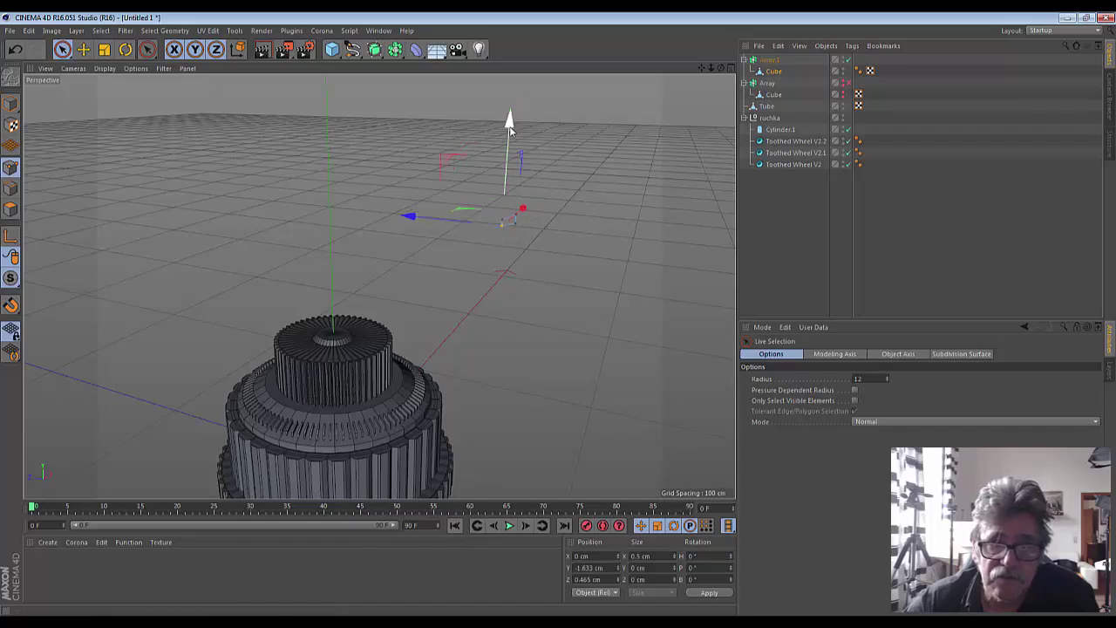
mouse_move(510, 118)
mouse_down()
mouse_move(506, 146)
mouse_move(521, 119)
mouse_up()
click(517, 219)
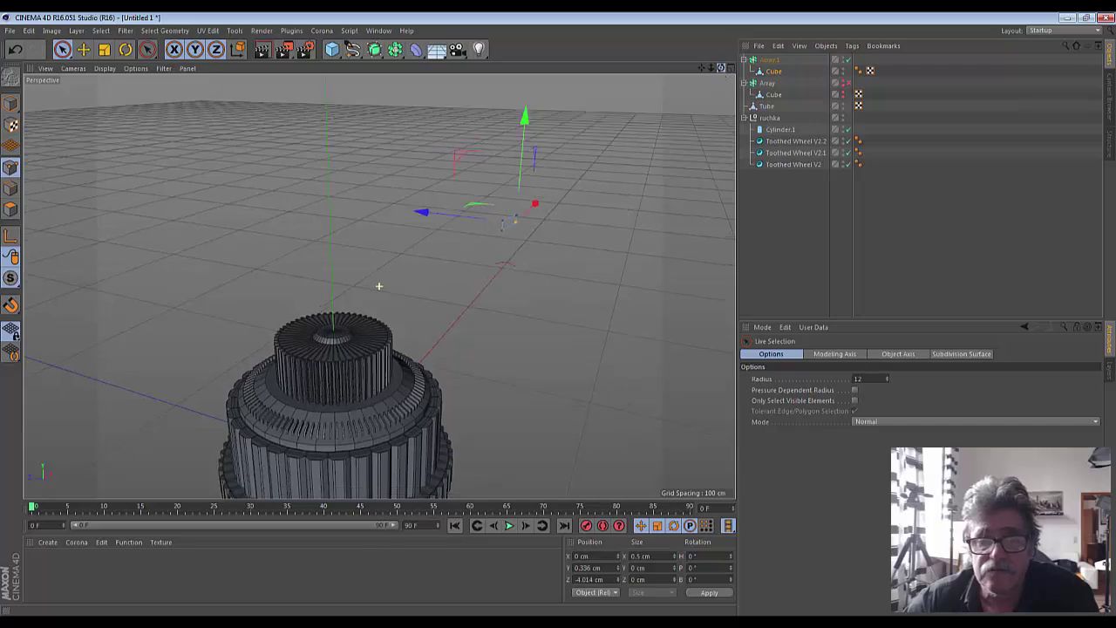
mouse_move(379, 284)
alt+mouse_down()
mouse_move(581, 296)
mouse_move(556, 343)
alt+mouse_up()
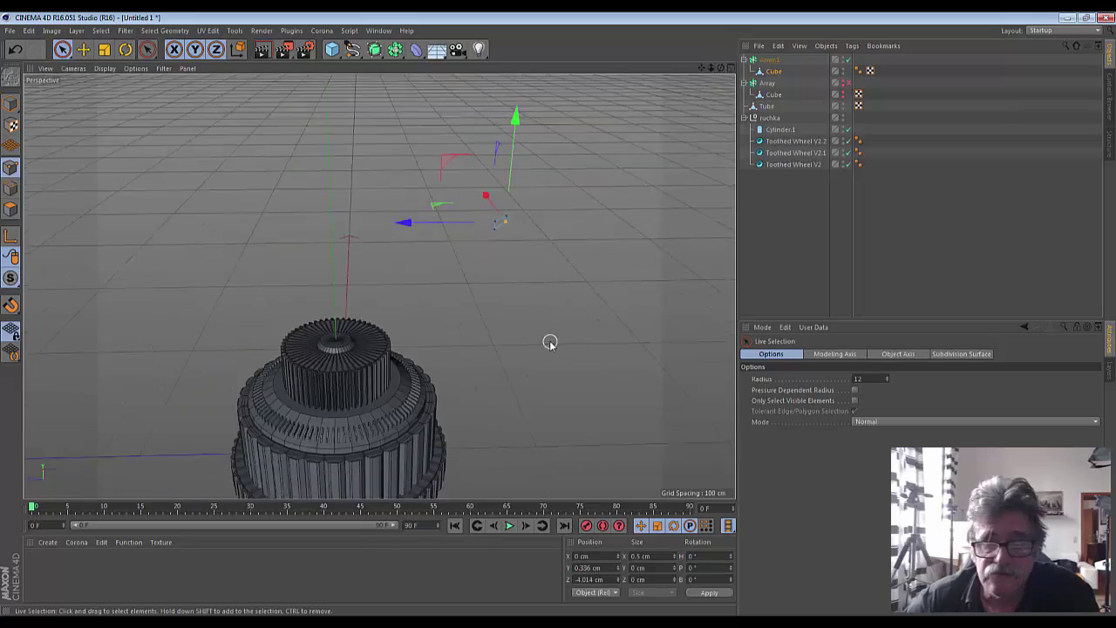
click(773, 61)
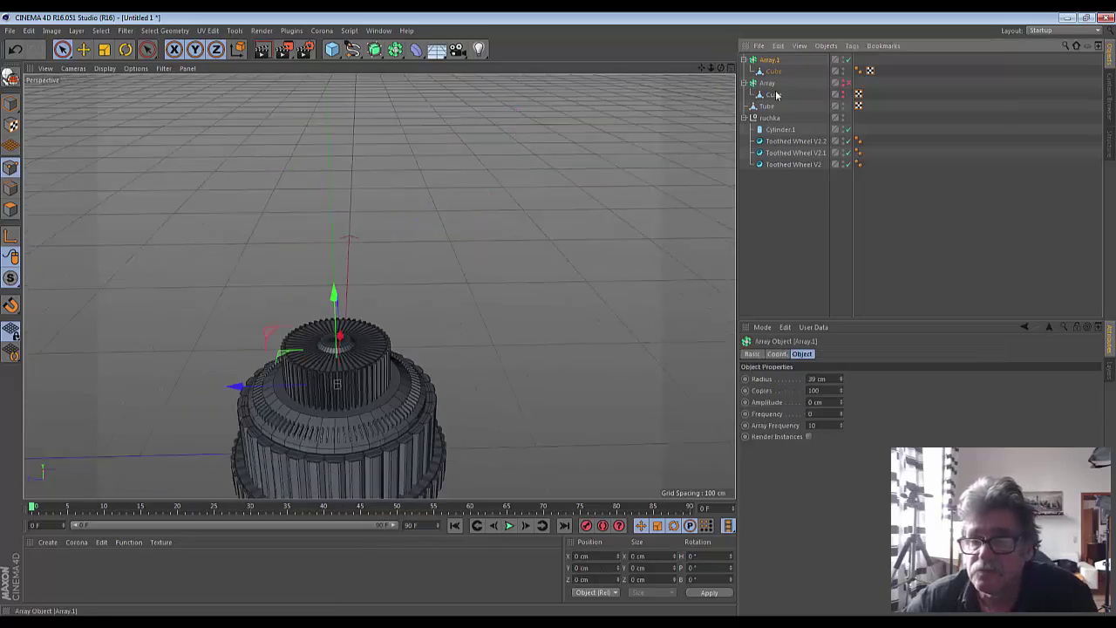
- Raise Array.1's radius to 40 cm, then select the Cube inside it
click(842, 376)
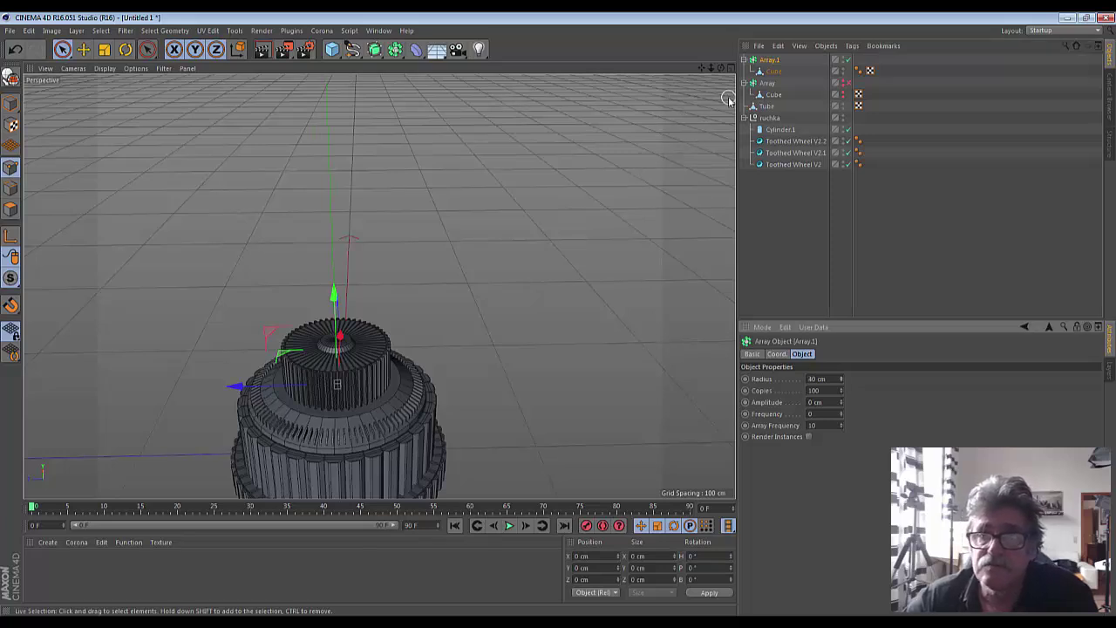
click(773, 70)
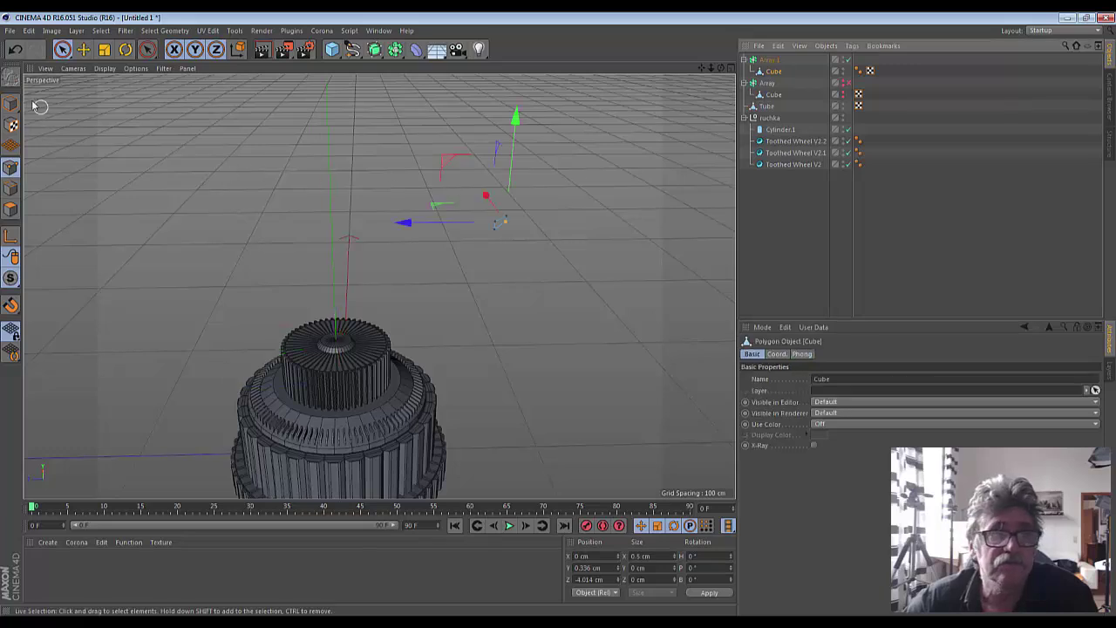
- Nudge the Cube slightly and scale it down to about 94%
drag(558, 165, 548, 162)
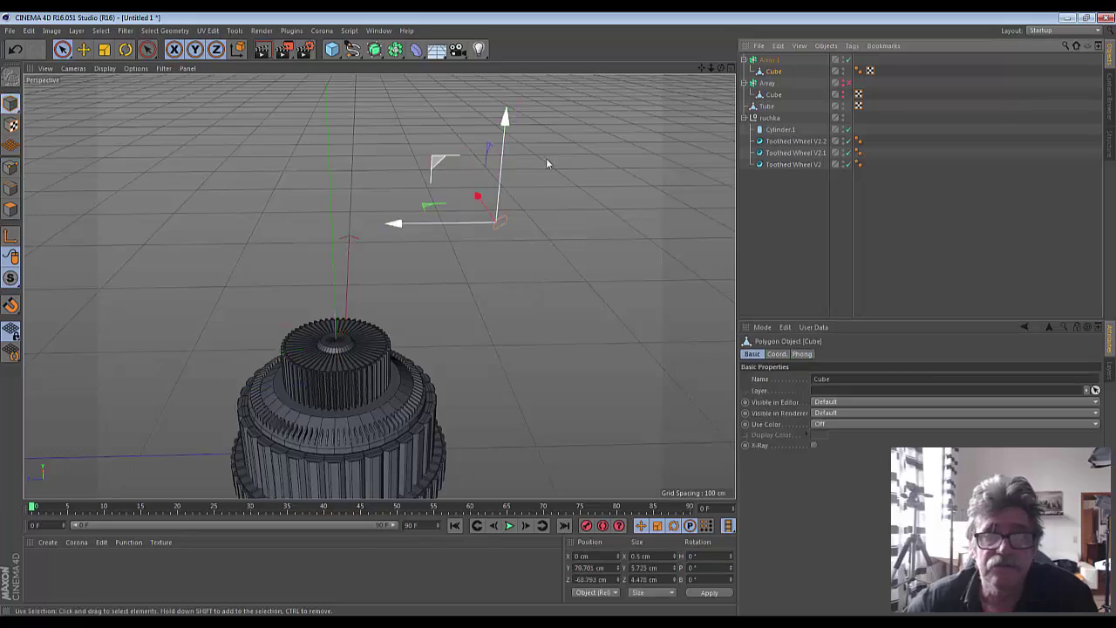
click(112, 53)
drag(625, 177, 549, 243)
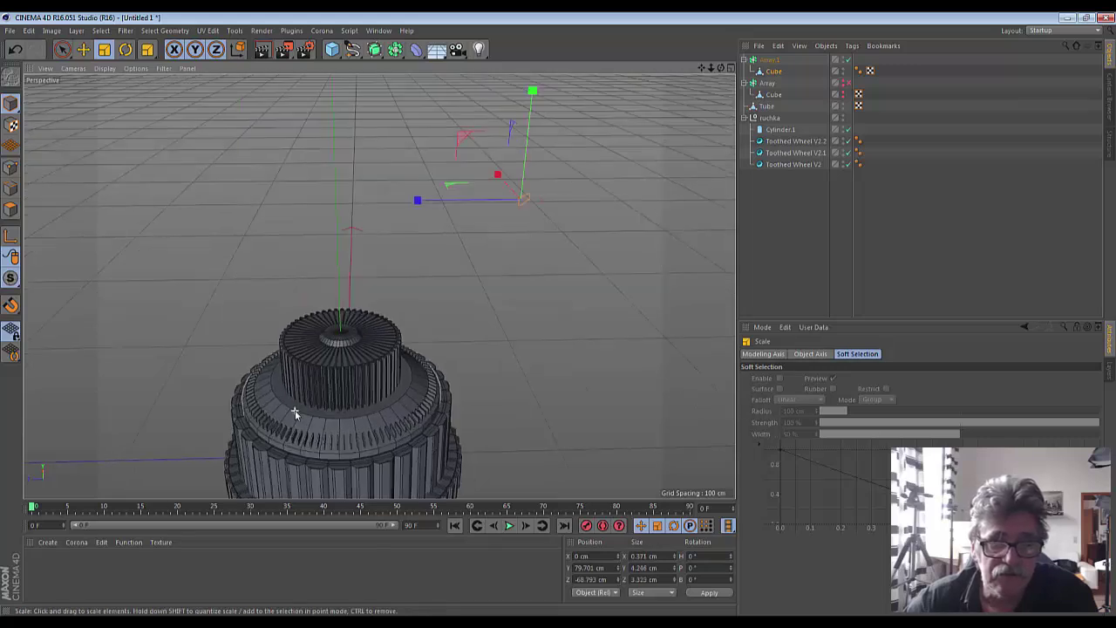
scroll(294, 411, up, 3)
scroll(294, 411, up, 2)
scroll(293, 411, up, 2)
scroll(293, 411, down, 1)
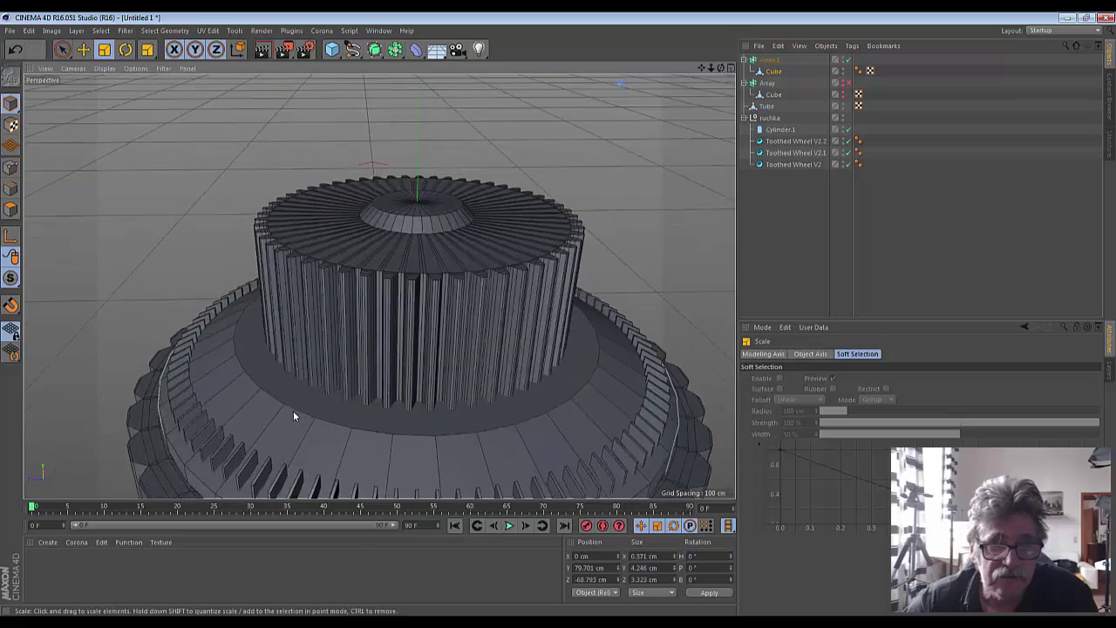
scroll(293, 411, down, 2)
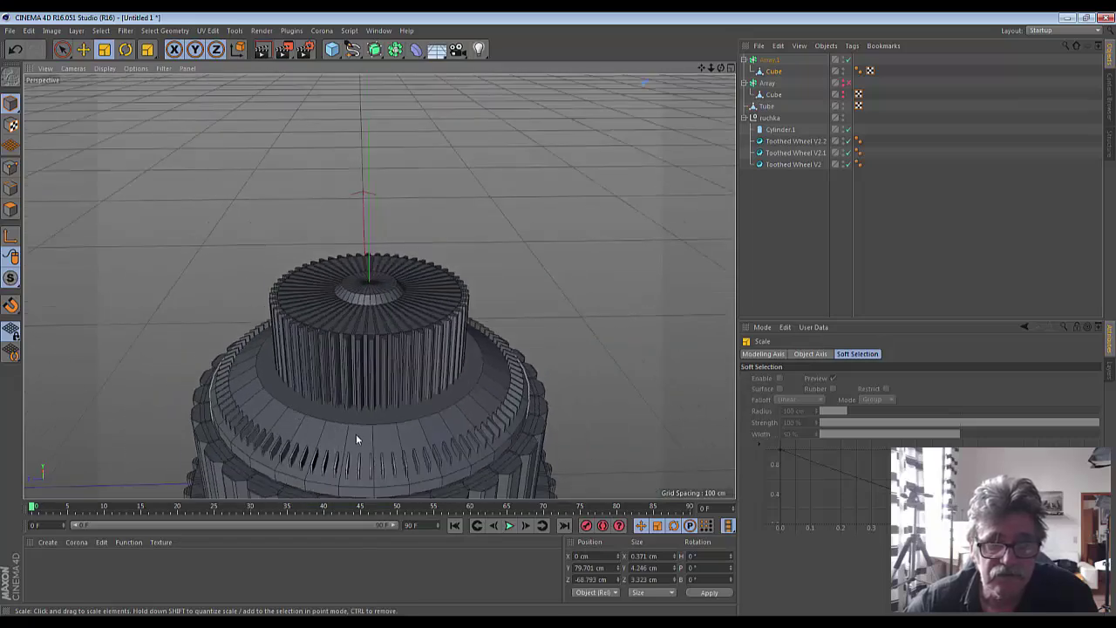
- Deselect Array.1 and orbit and pan around the knob to inspect it
click(655, 282)
scroll(629, 273, down, 1)
alt+drag(629, 276, 696, 159)
drag(701, 67, 635, 153)
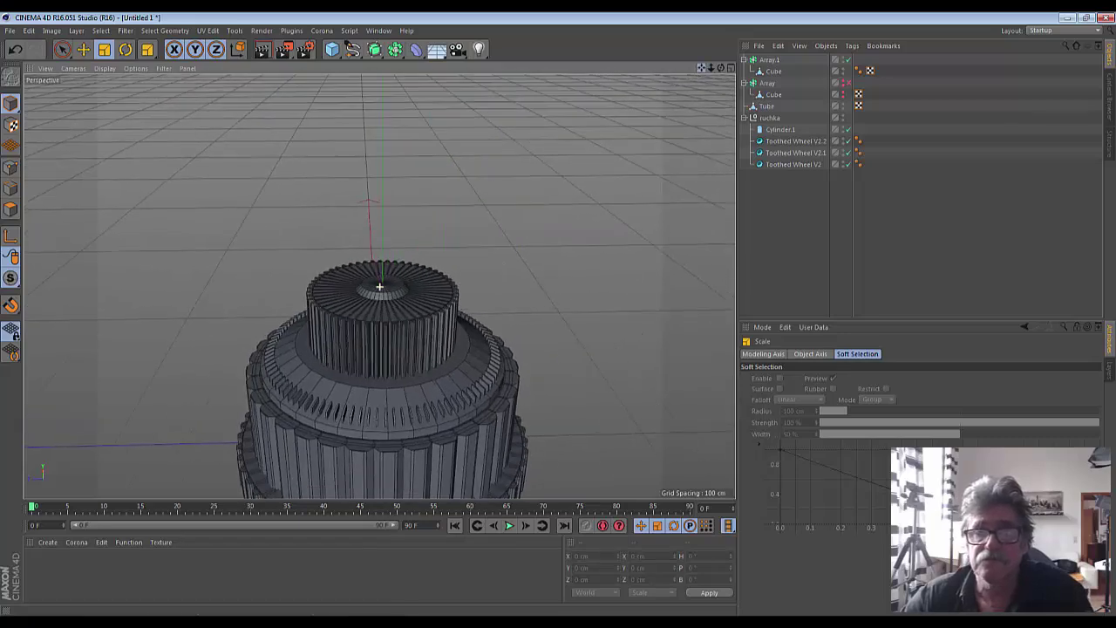
scroll(598, 249, down, 2)
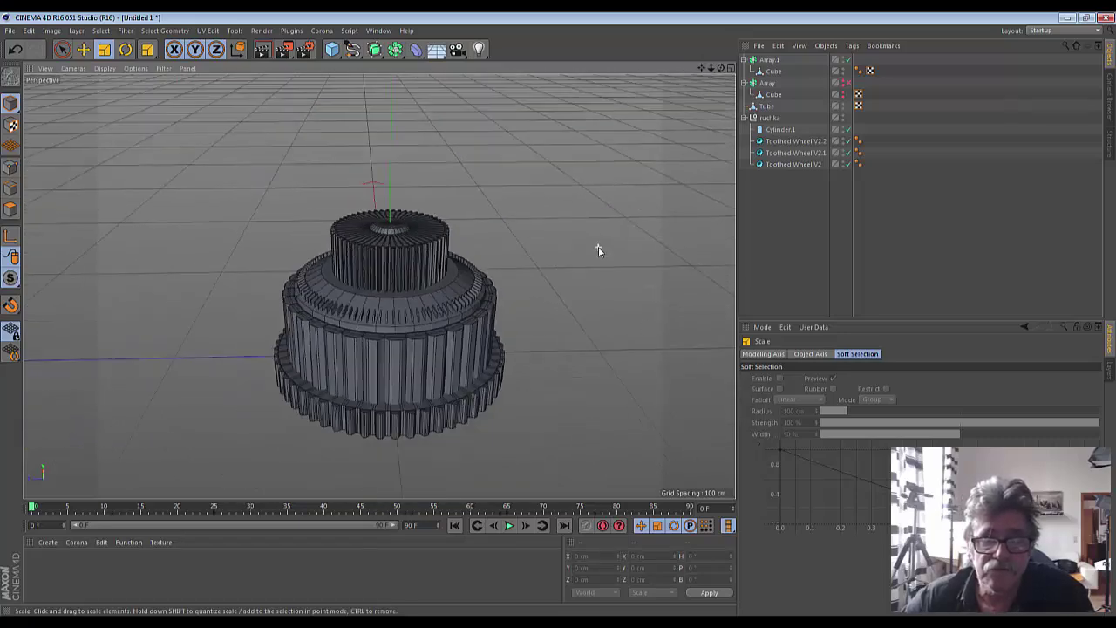
scroll(598, 249, up, 2)
scroll(598, 250, down, 1)
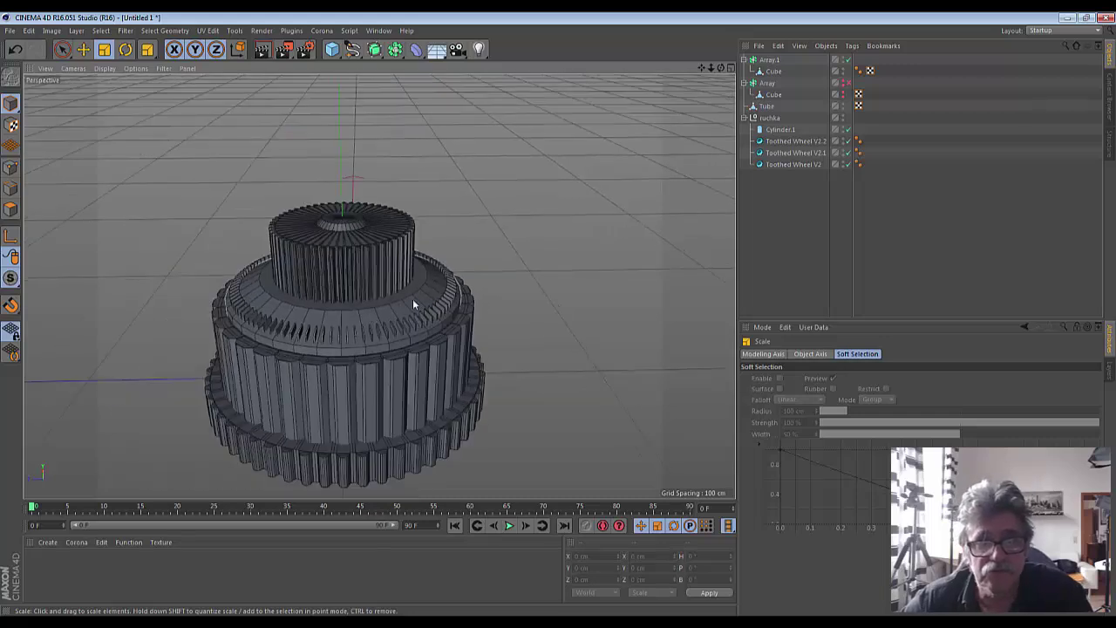
scroll(412, 317, up, 2)
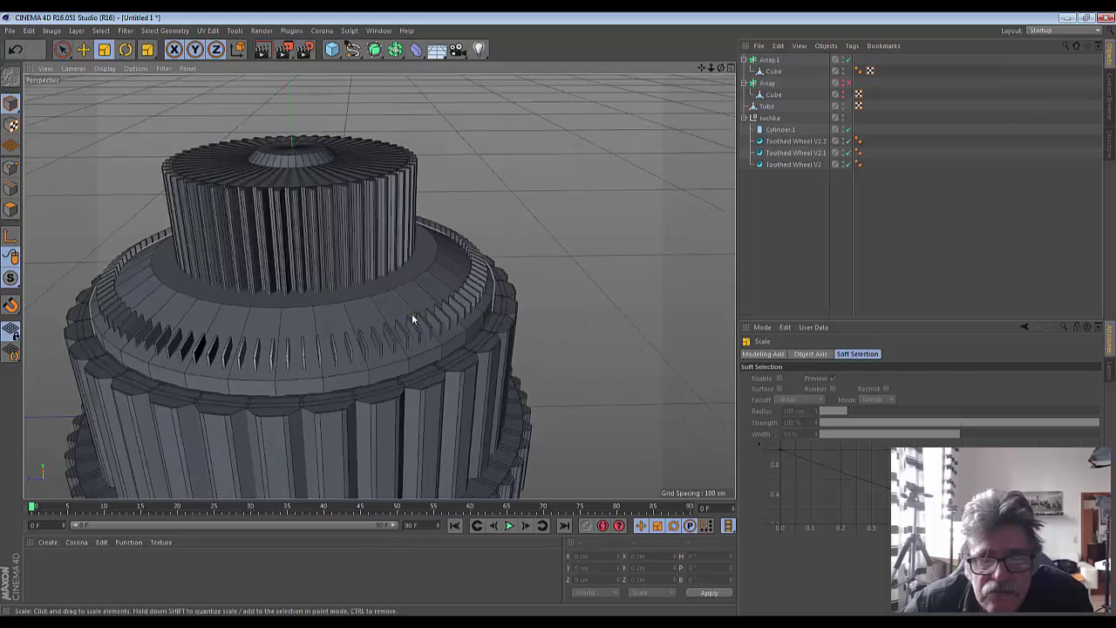
scroll(411, 316, up, 2)
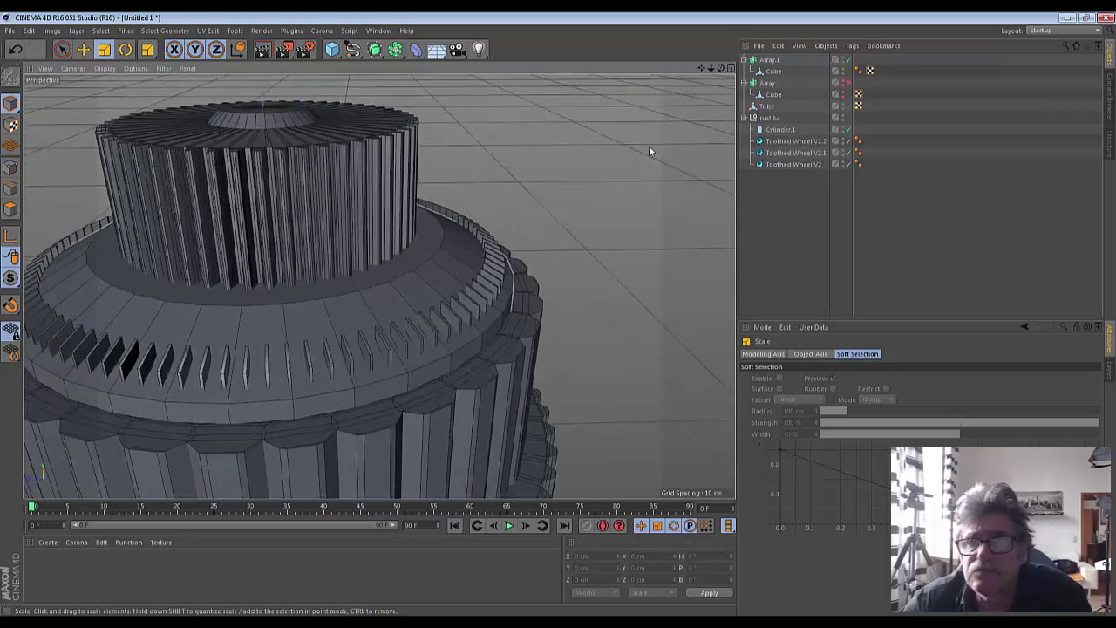
- Set Array.1's position Y to 39.434 cm so the slots sit in the tier
click(767, 60)
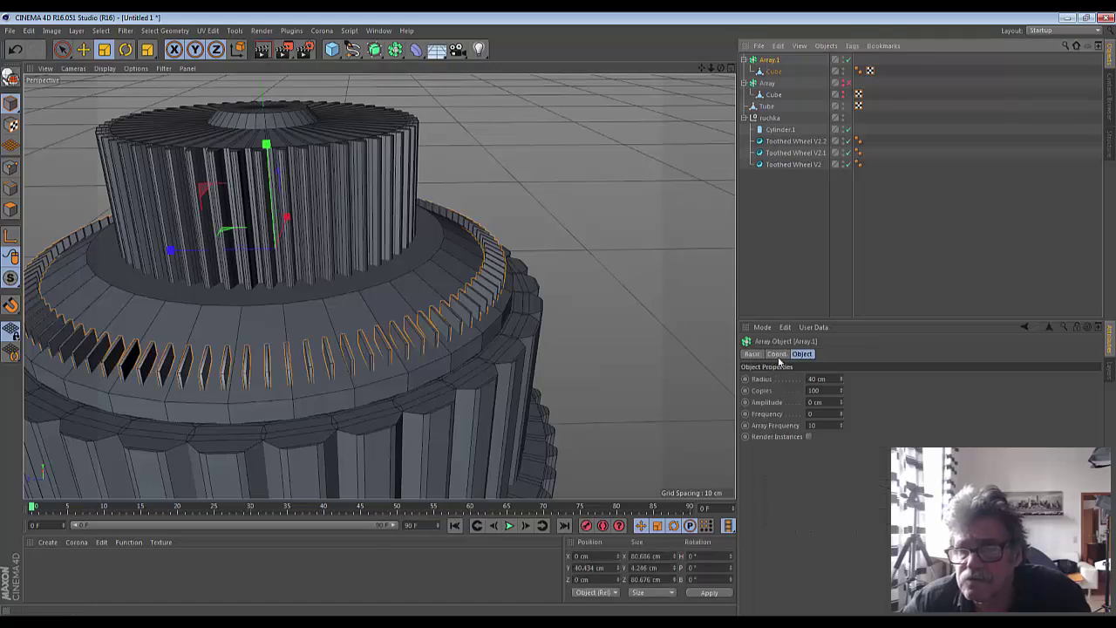
click(778, 355)
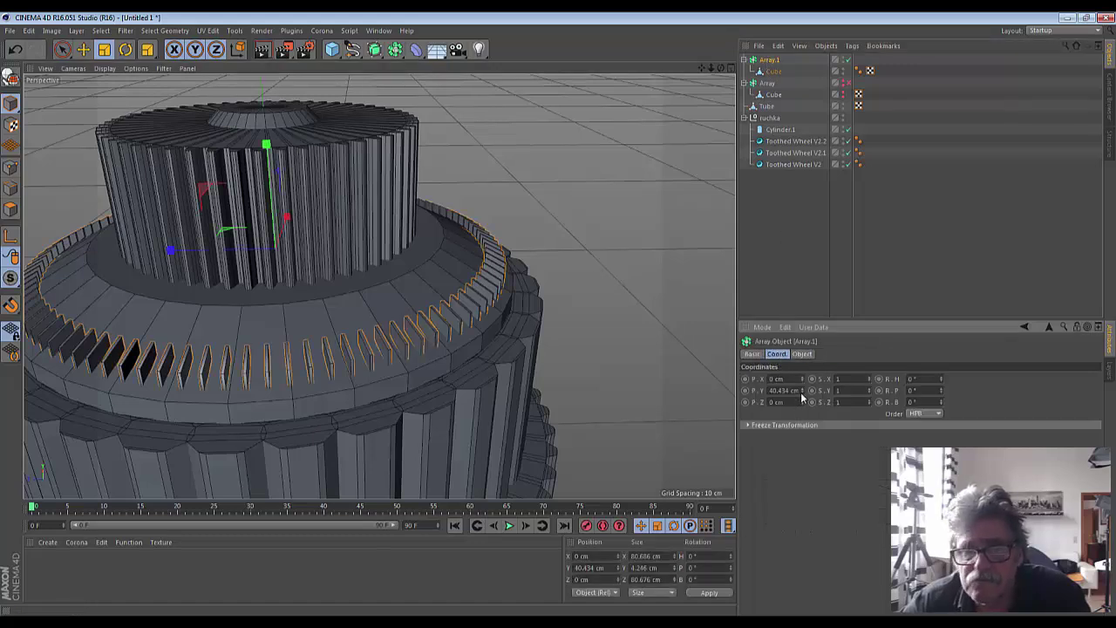
click(801, 393)
click(802, 392)
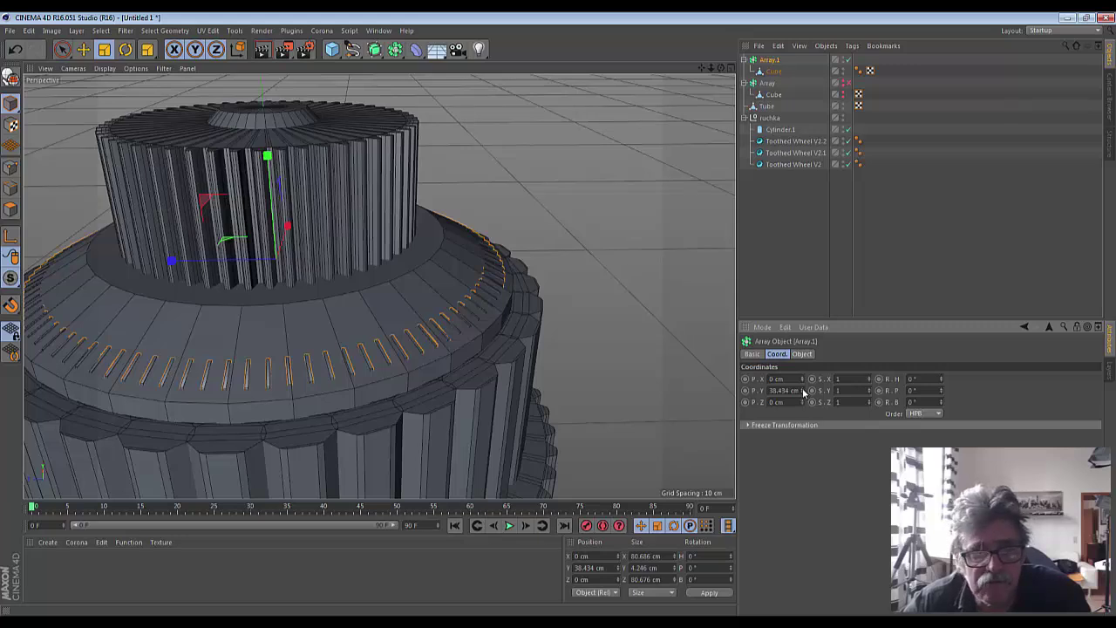
click(802, 390)
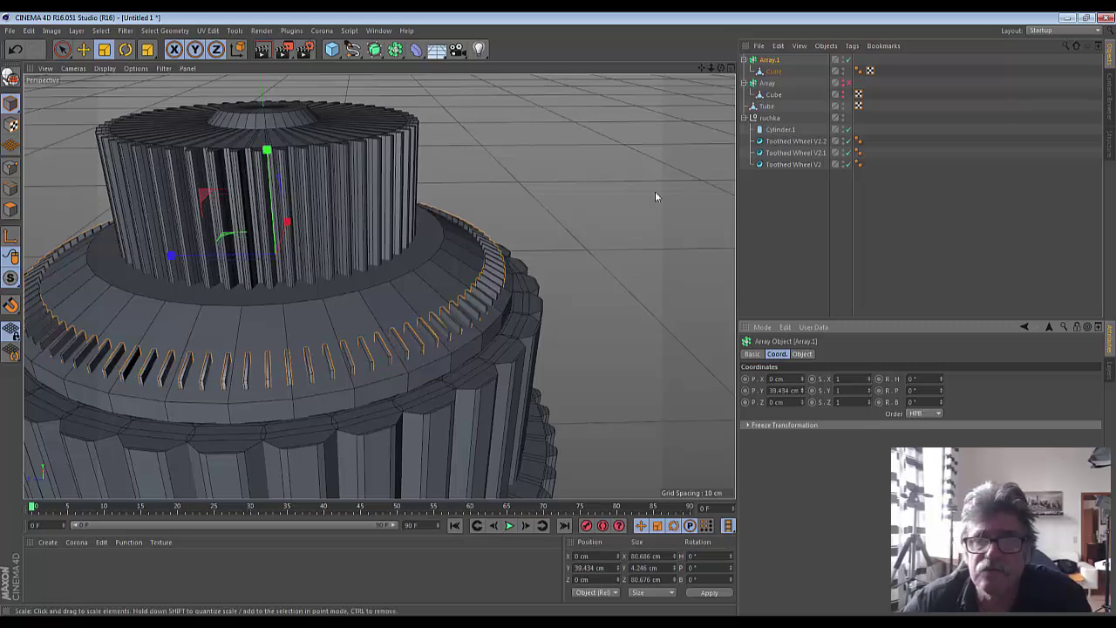
- Frame the whole gear and render a quick preview to check it
key(h)
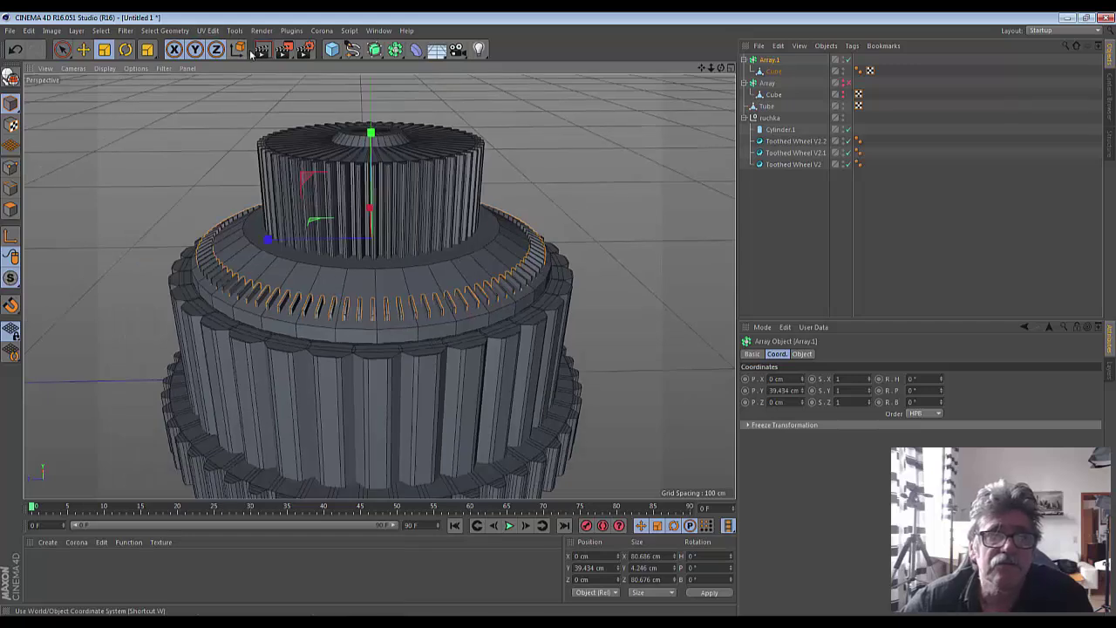
click(263, 49)
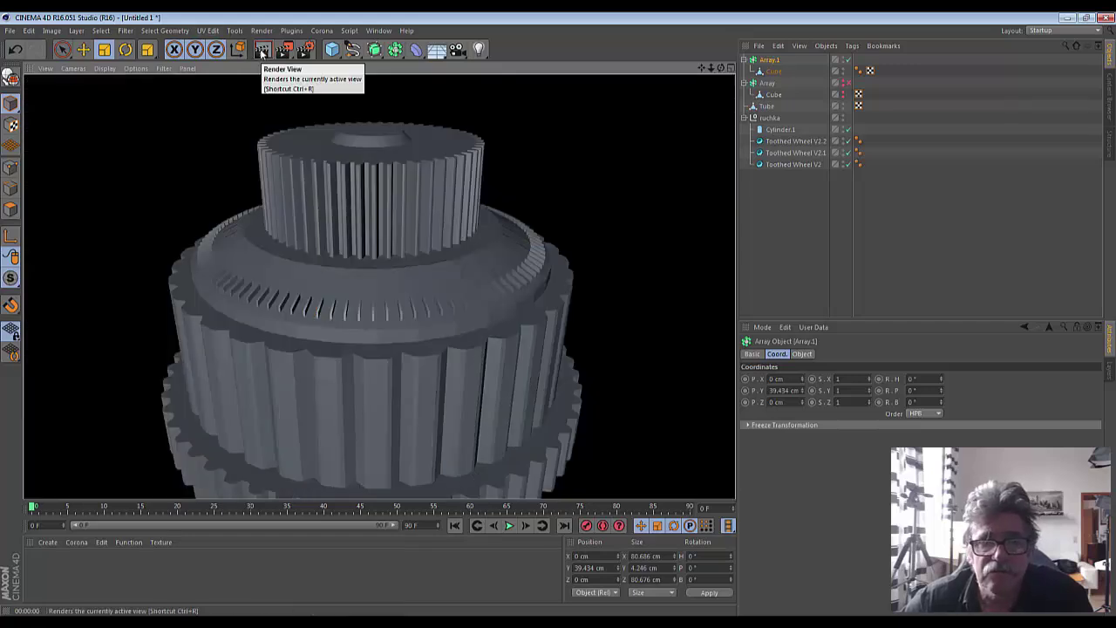
click(644, 225)
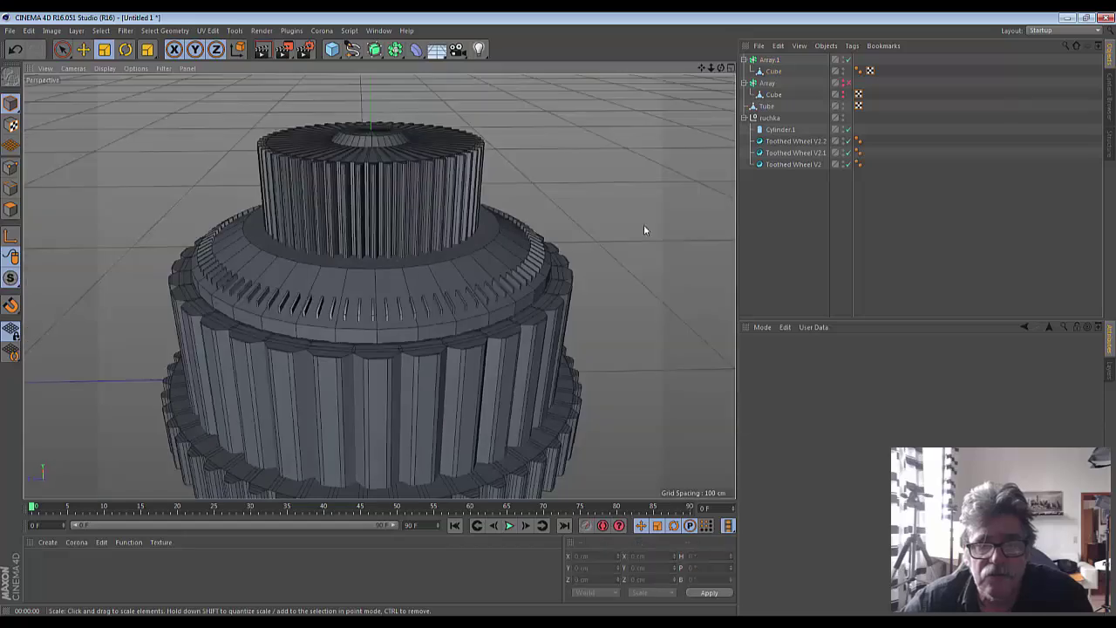
drag(702, 73, 135, 130)
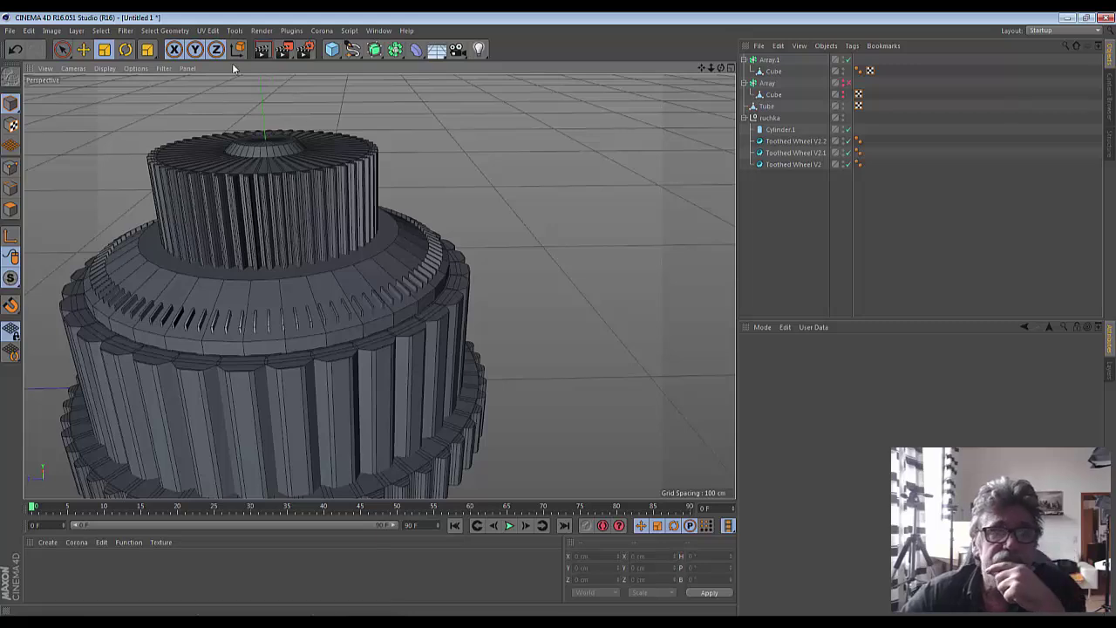
- Create a Text spline and replace its default 'Text' string with 100
click(357, 56)
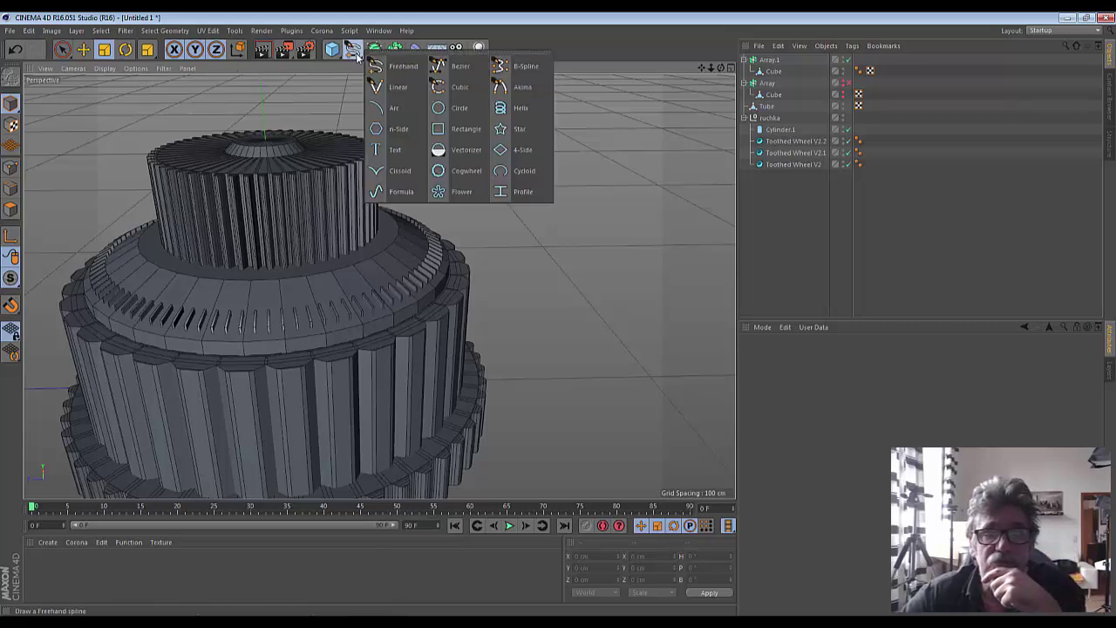
click(393, 149)
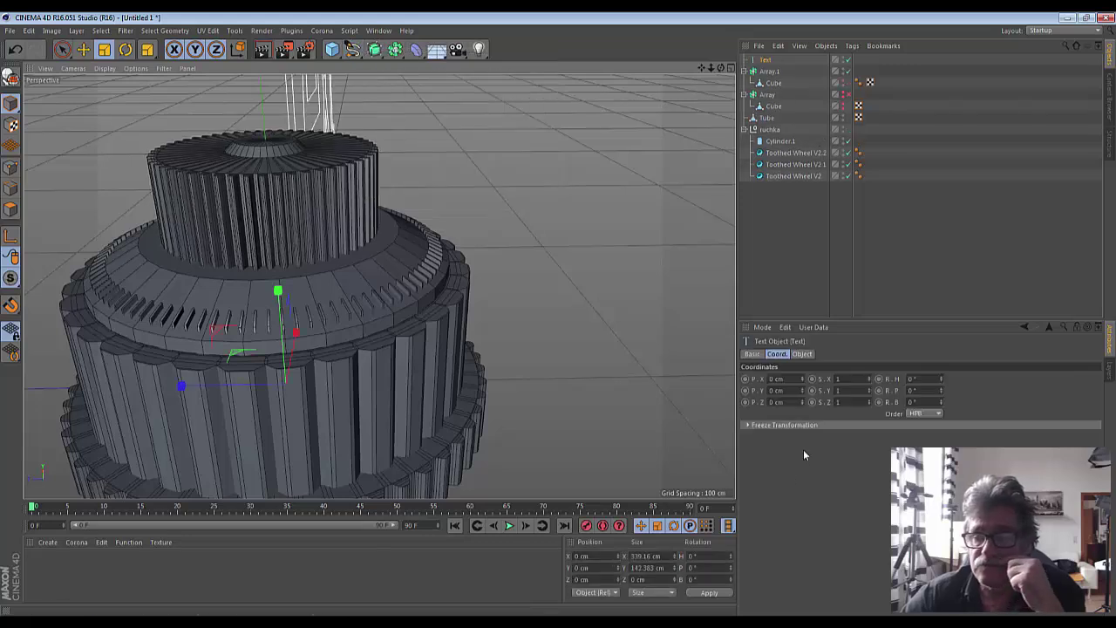
click(800, 354)
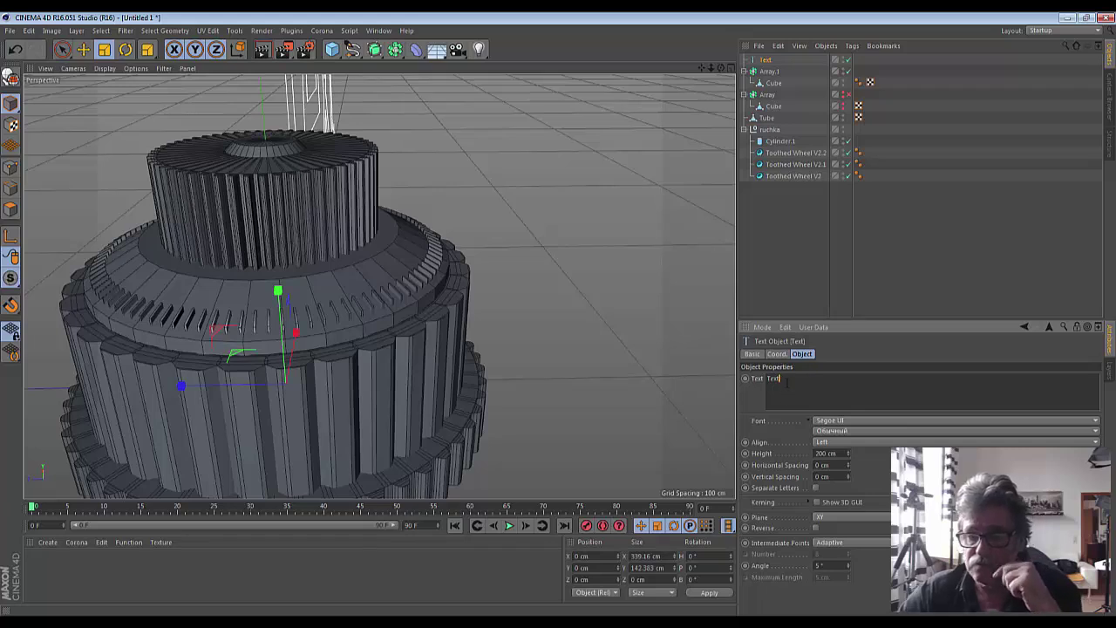
double_click(787, 380)
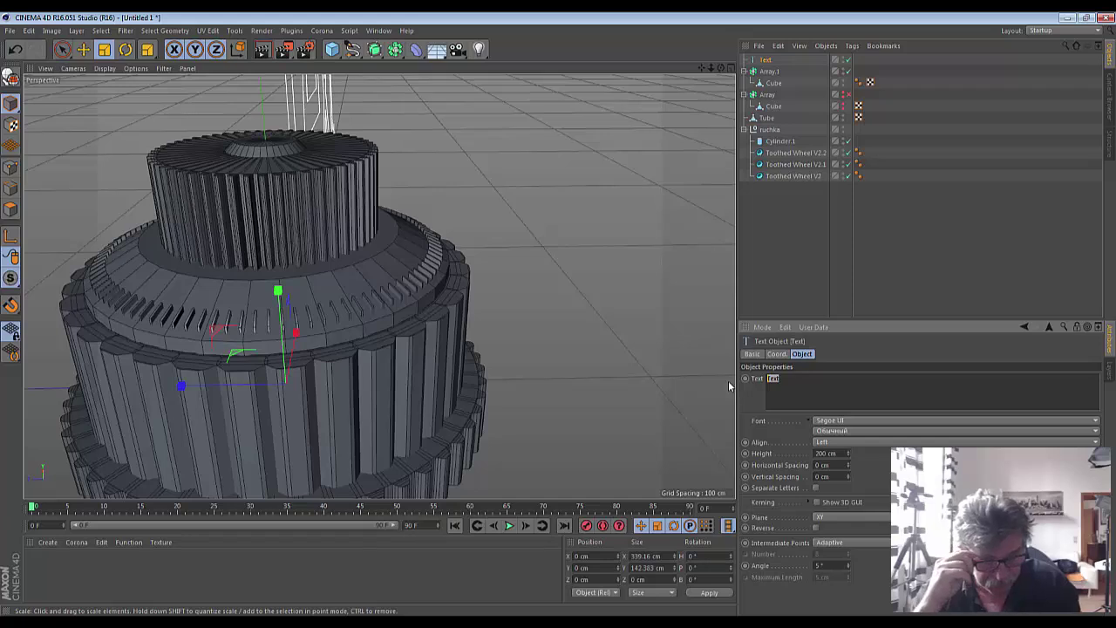
text(100)
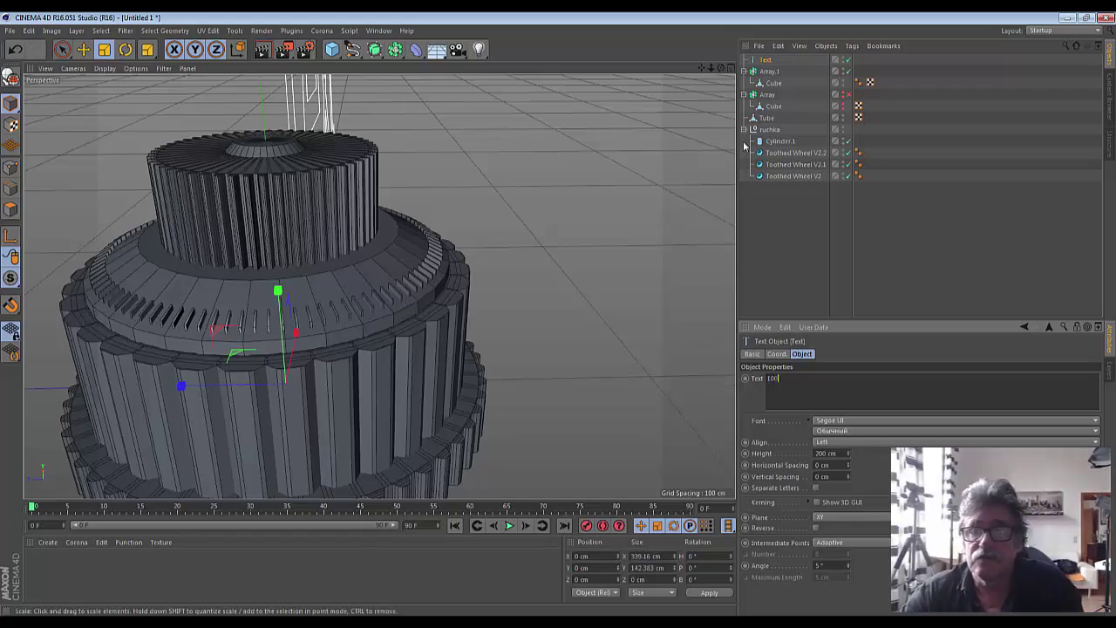
text(h)
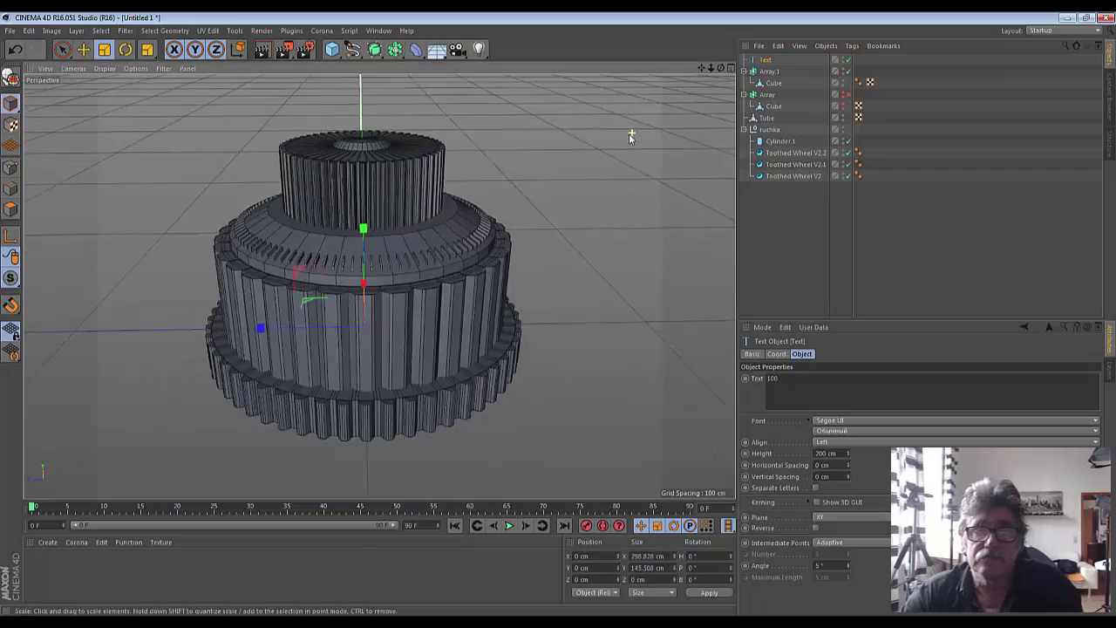
- Zoom out and orbit until the 100 outline is seen from the front beside the gear
scroll(631, 137, down, 2)
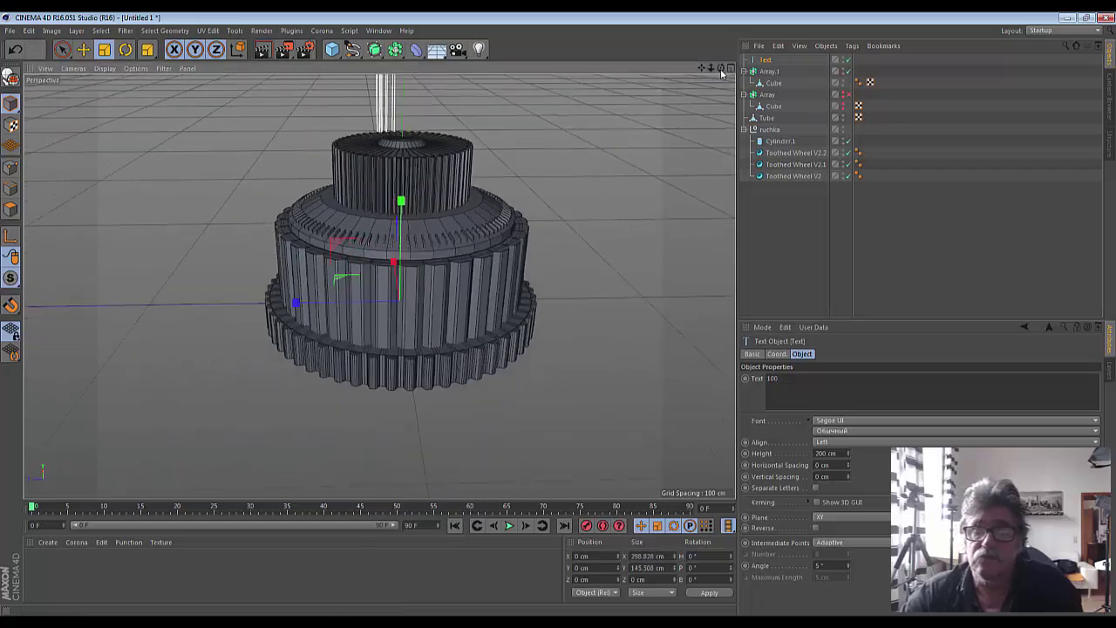
drag(717, 70, 430, 129)
scroll(429, 125, down, 2)
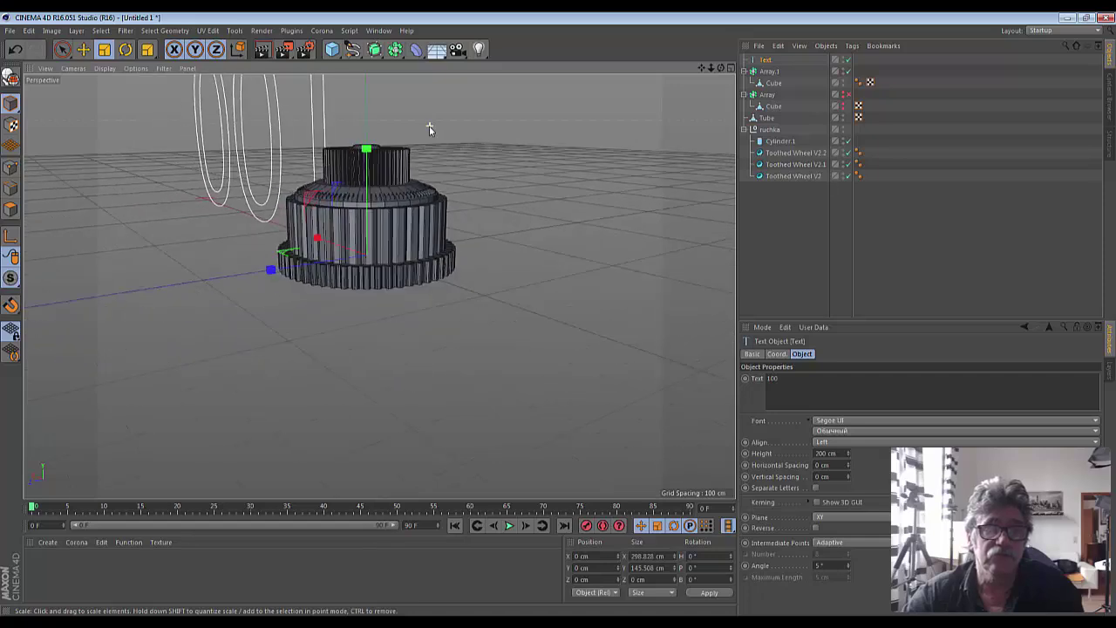
drag(701, 68, 699, 70)
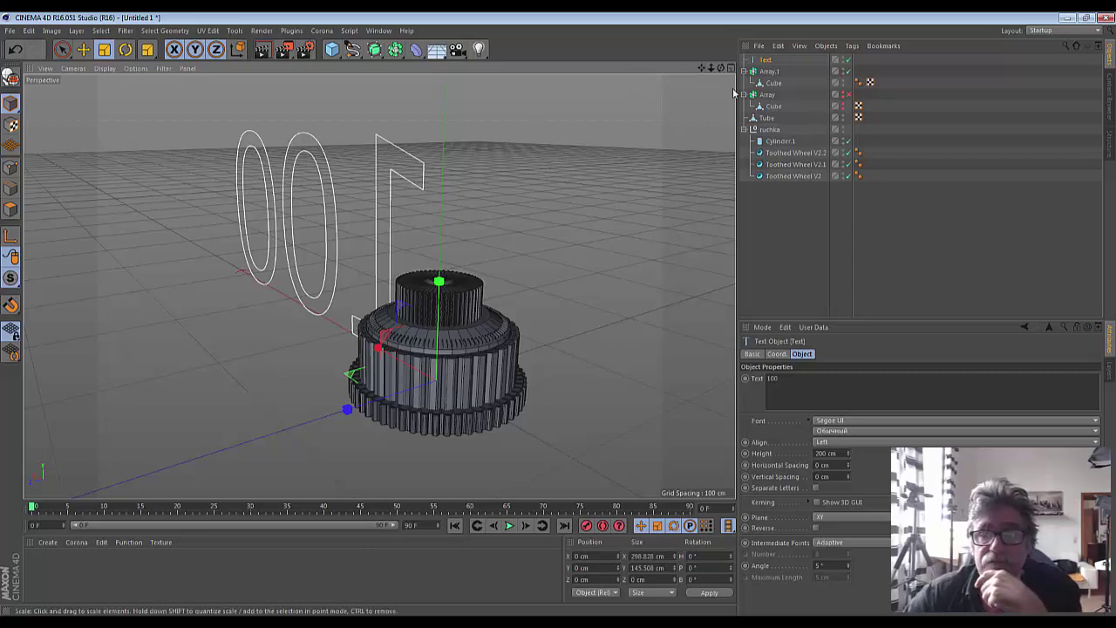
drag(720, 68, 378, 286)
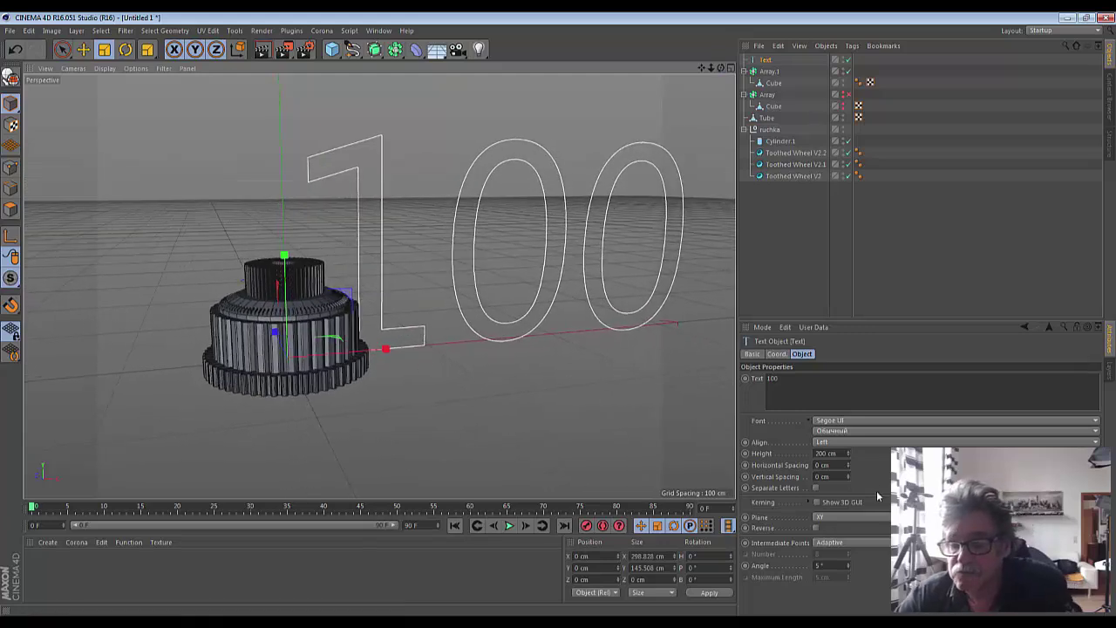
- Change the 100 text's font to Arial with the regular (Обычный) style instead of italic
click(875, 421)
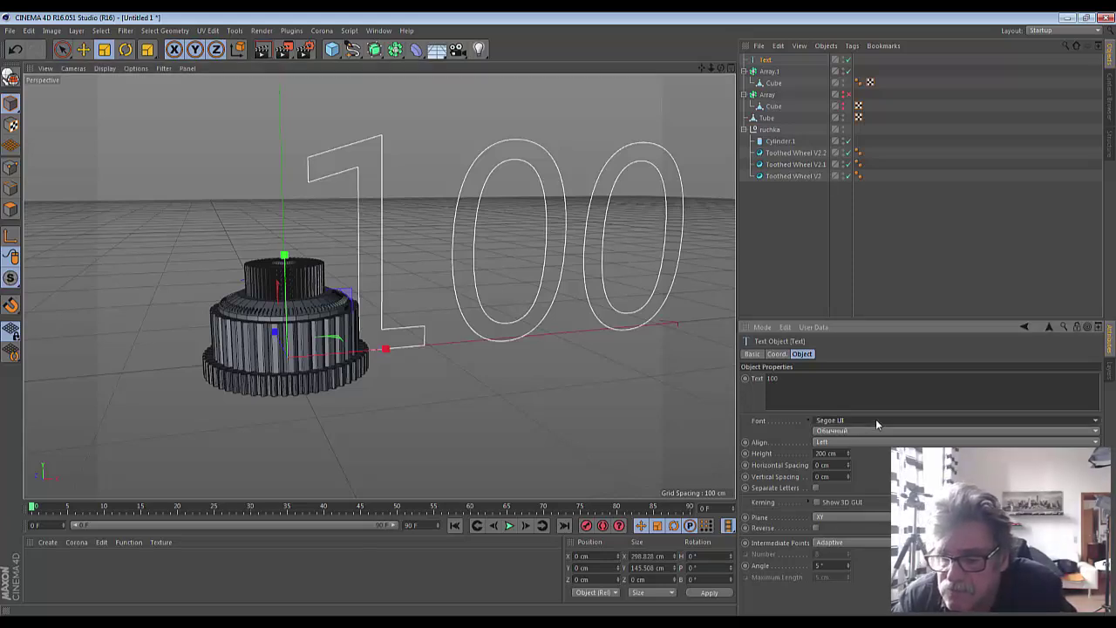
click(876, 421)
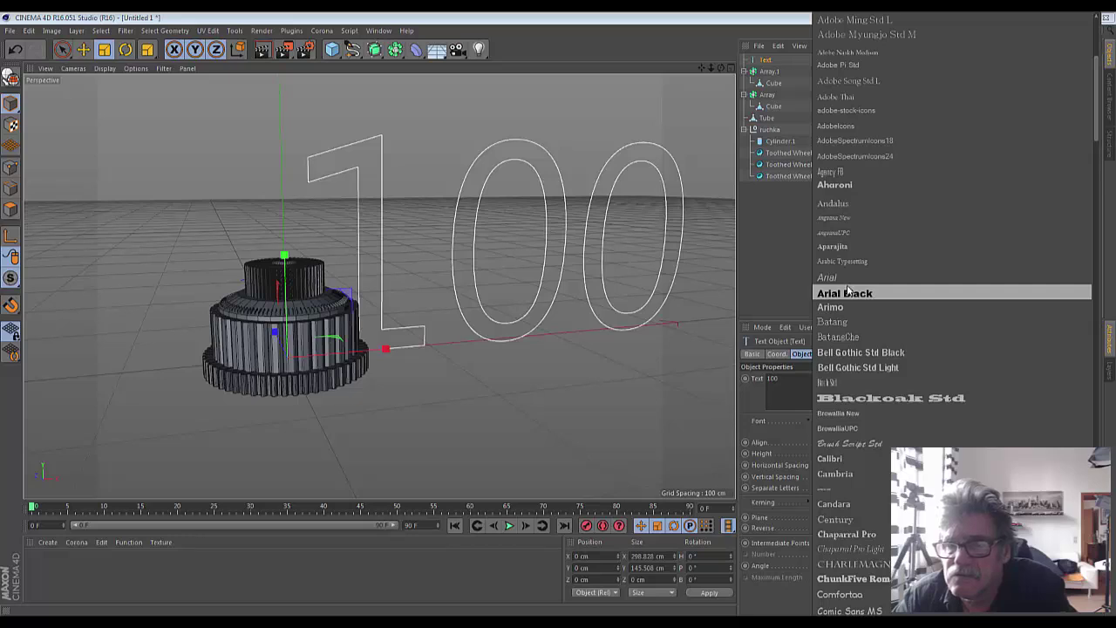
click(840, 307)
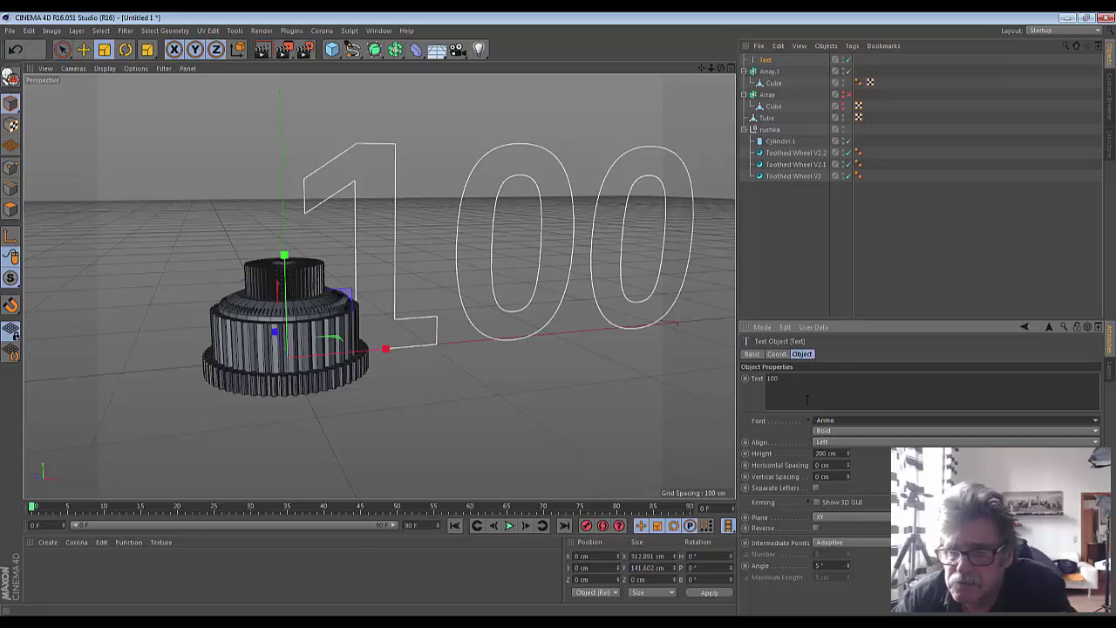
click(827, 423)
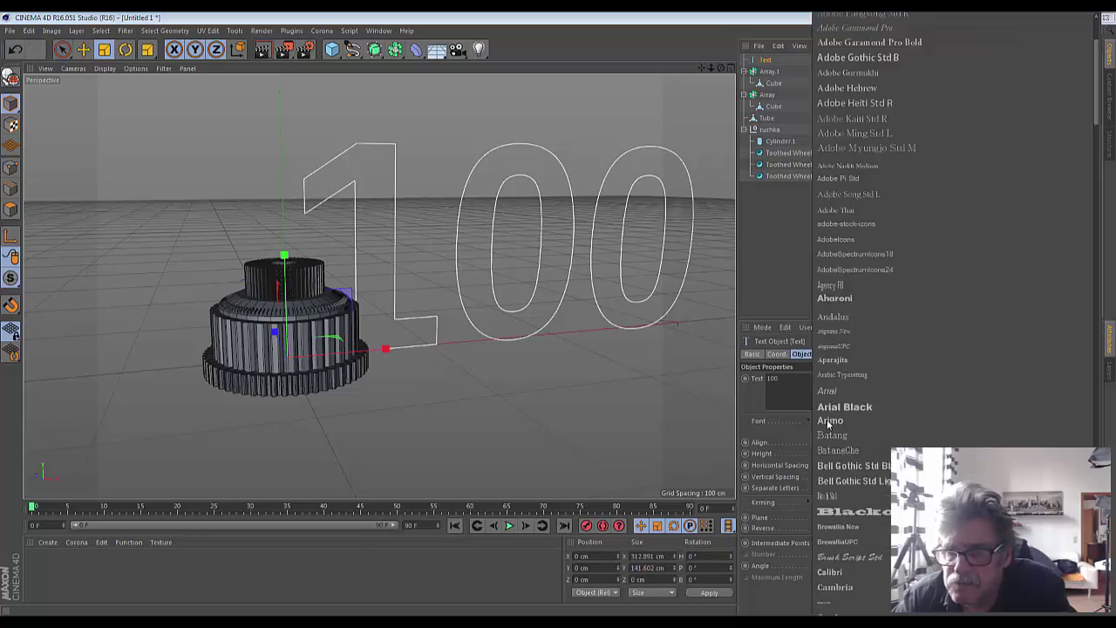
click(829, 423)
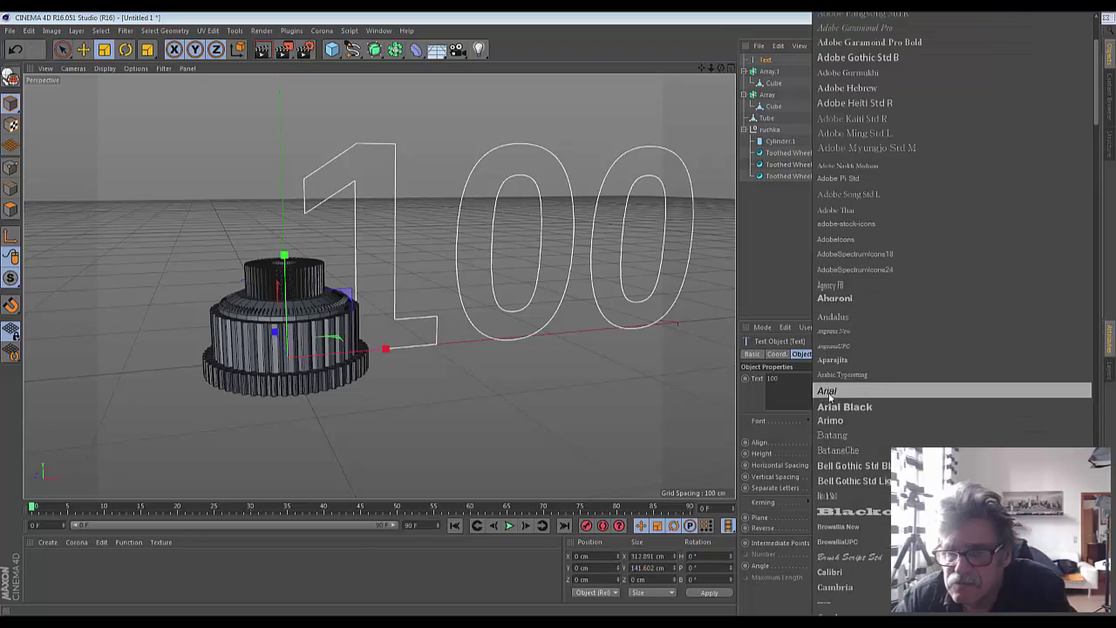
click(827, 390)
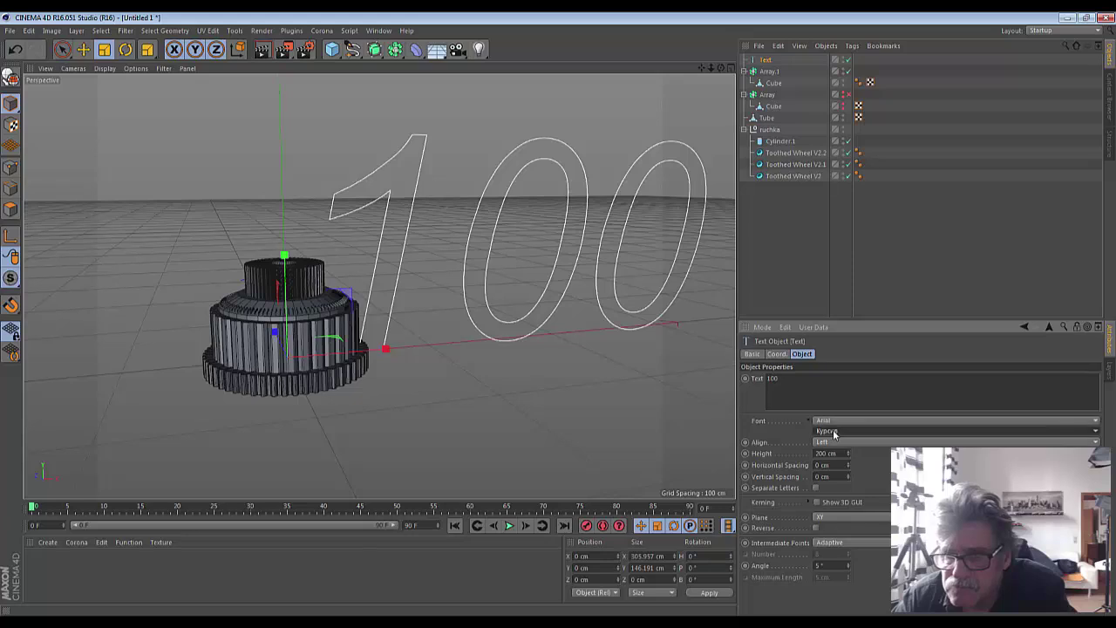
click(835, 432)
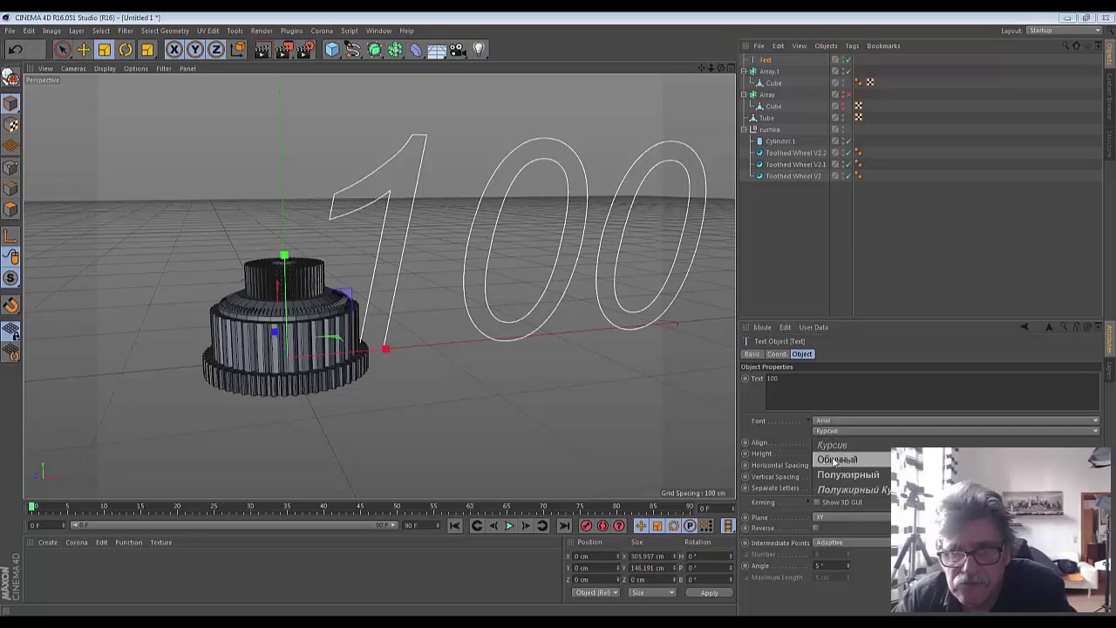
click(834, 462)
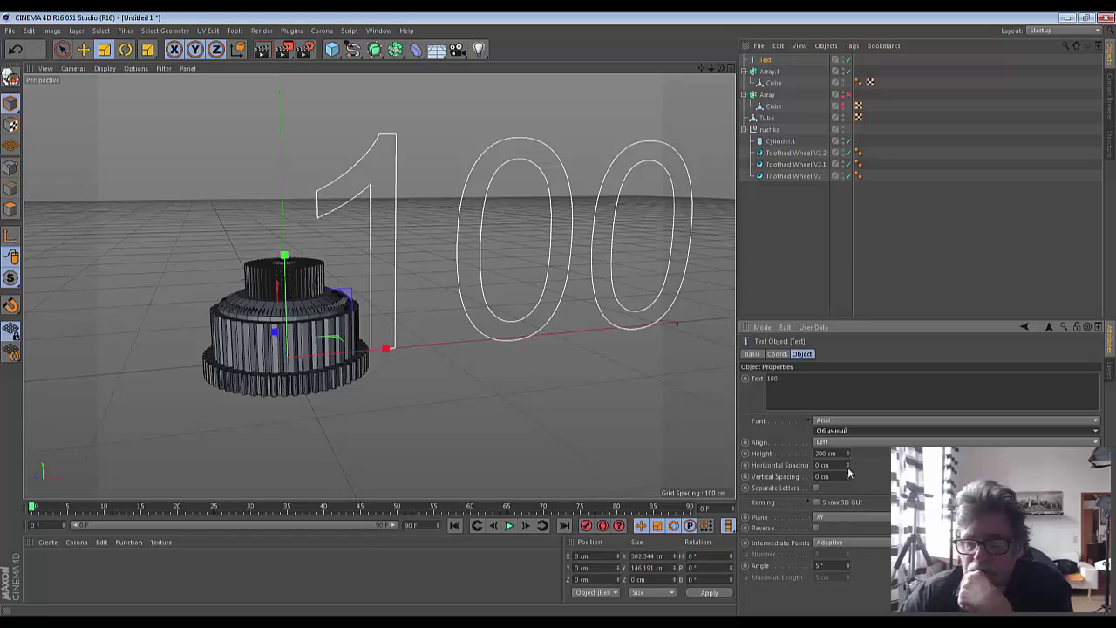
click(105, 51)
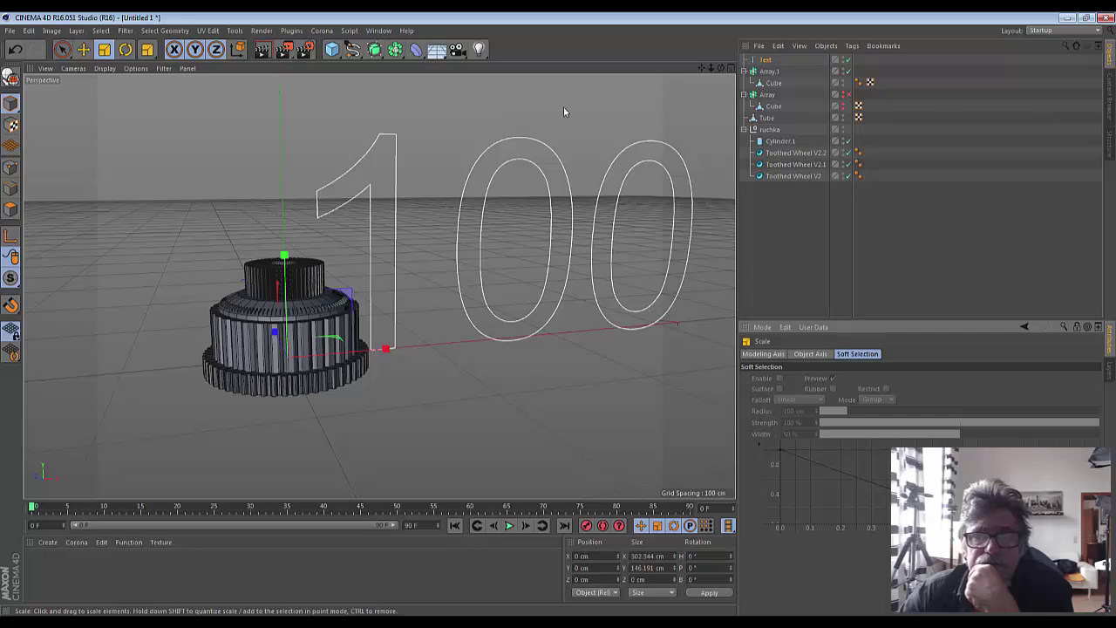
- Scale the 100 text down to about a fifth and slide it right along X
drag(563, 111, 365, 378)
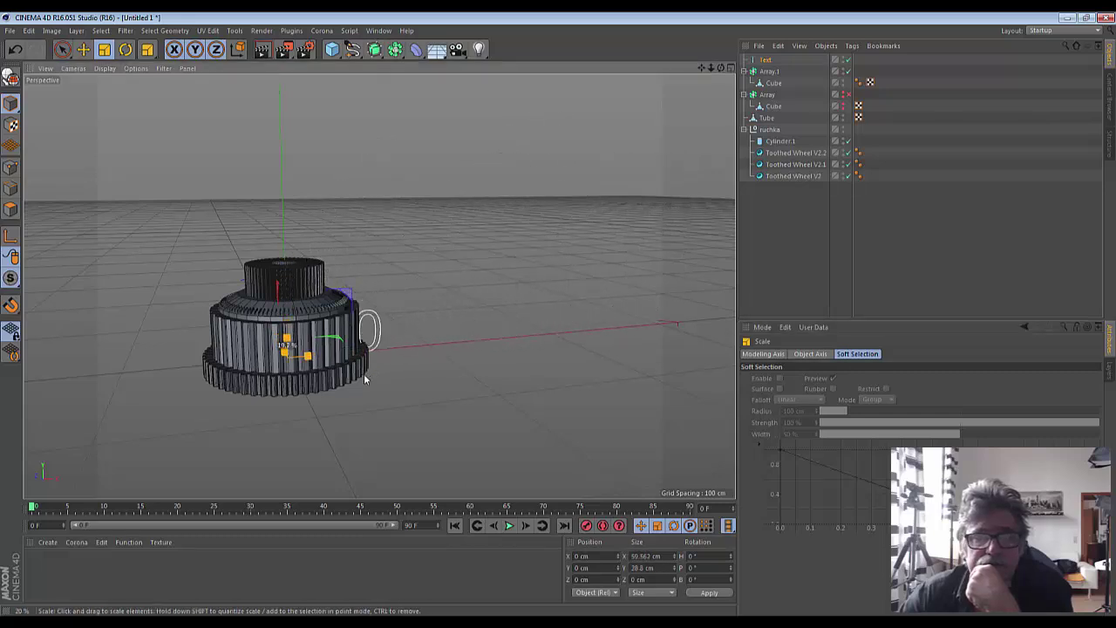
click(84, 49)
mouse_move(391, 349)
mouse_down()
mouse_move(525, 352)
mouse_move(500, 358)
mouse_up()
scroll(495, 352, up, 2)
scroll(495, 353, up, 2)
scroll(495, 352, up, 2)
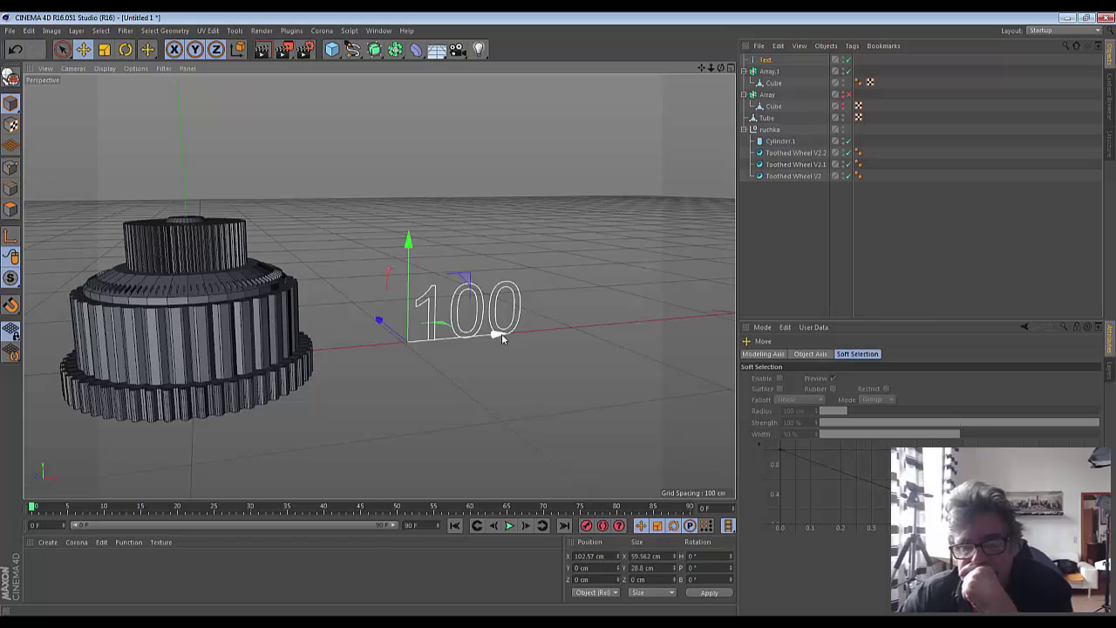
- Edit the text object so the label reads 80
click(766, 60)
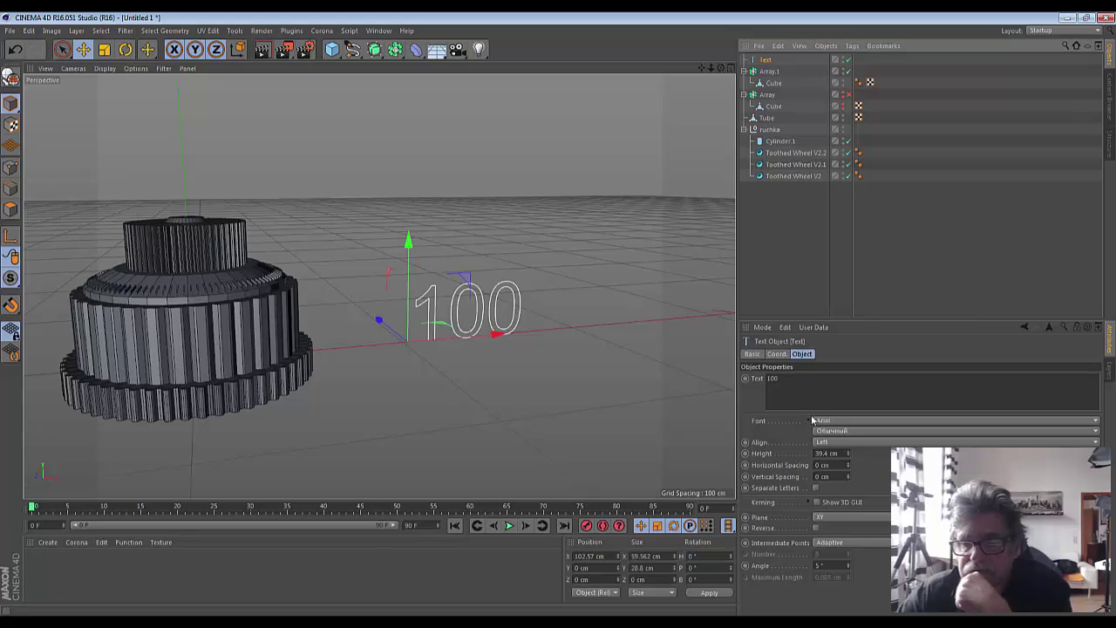
click(796, 393)
key(BackSpace)
key(BackSpace)
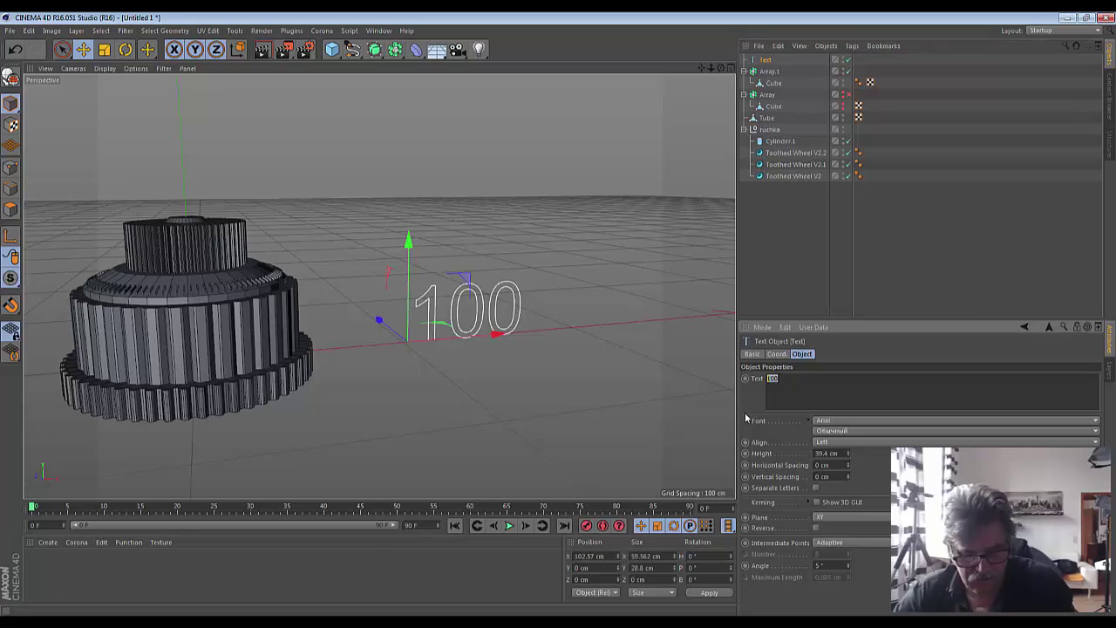
text(80)
click(521, 428)
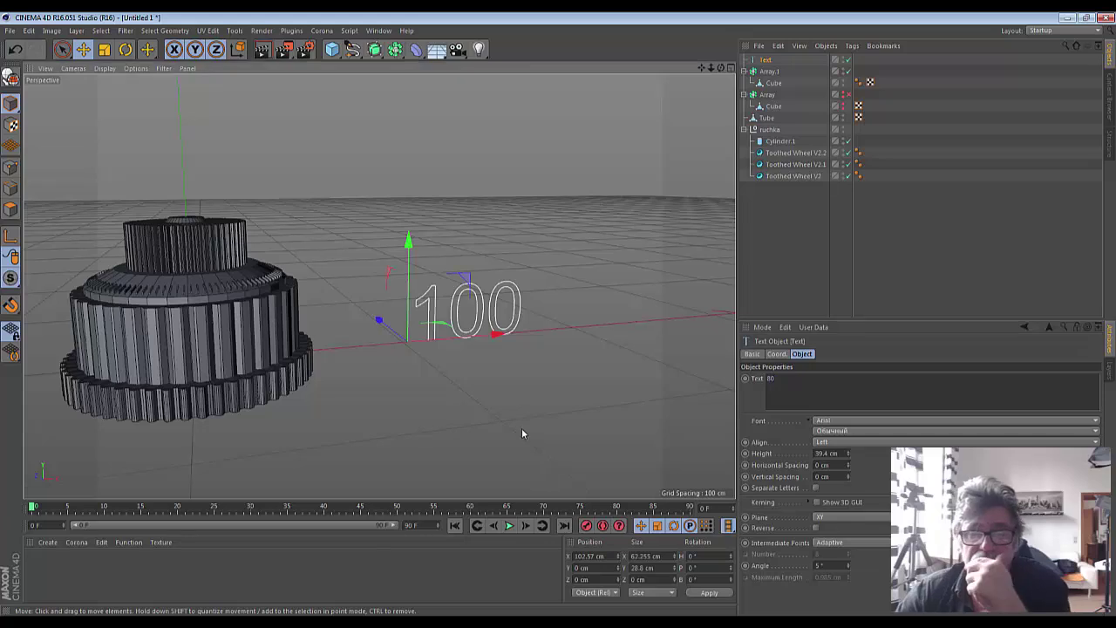
click(470, 307)
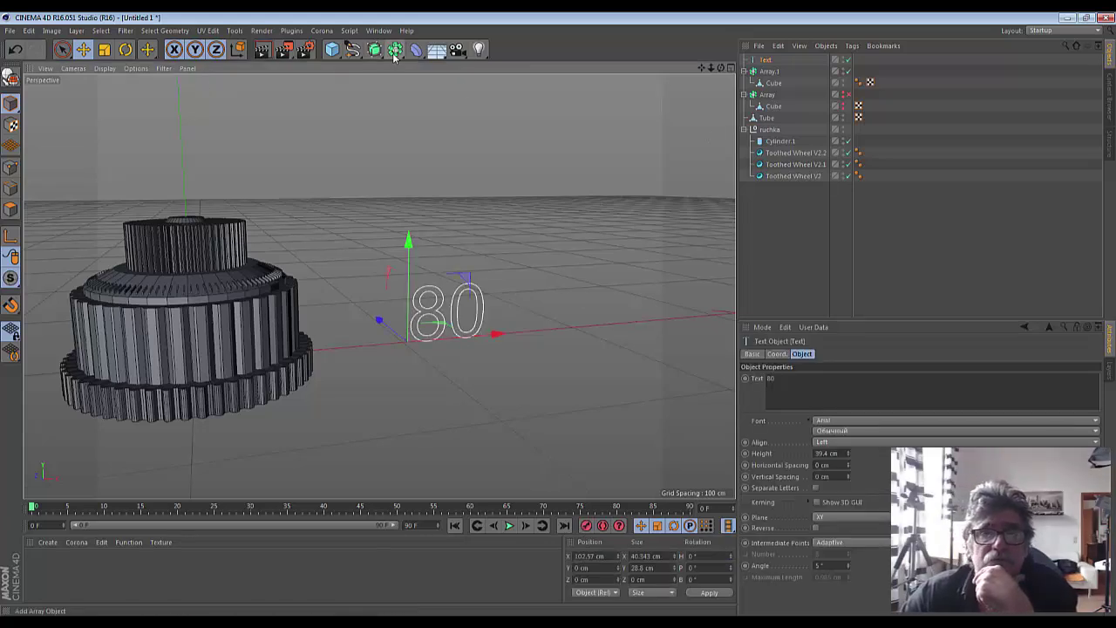
- Place the 80 text inside a new Extrude and cut its depth from 20 to 9 cm
click(395, 50)
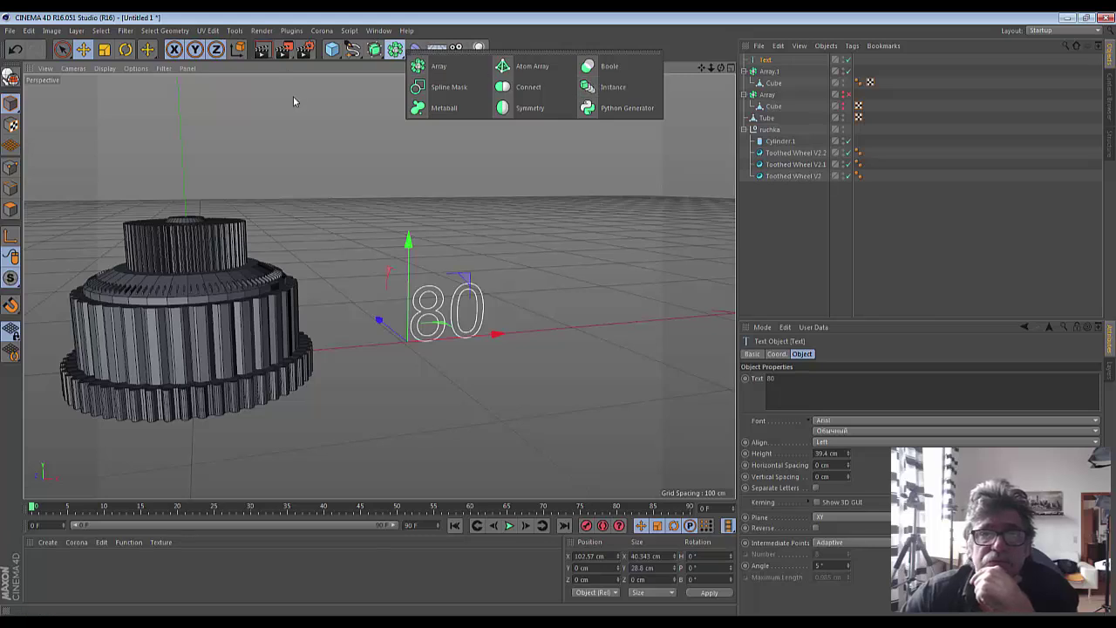
click(374, 49)
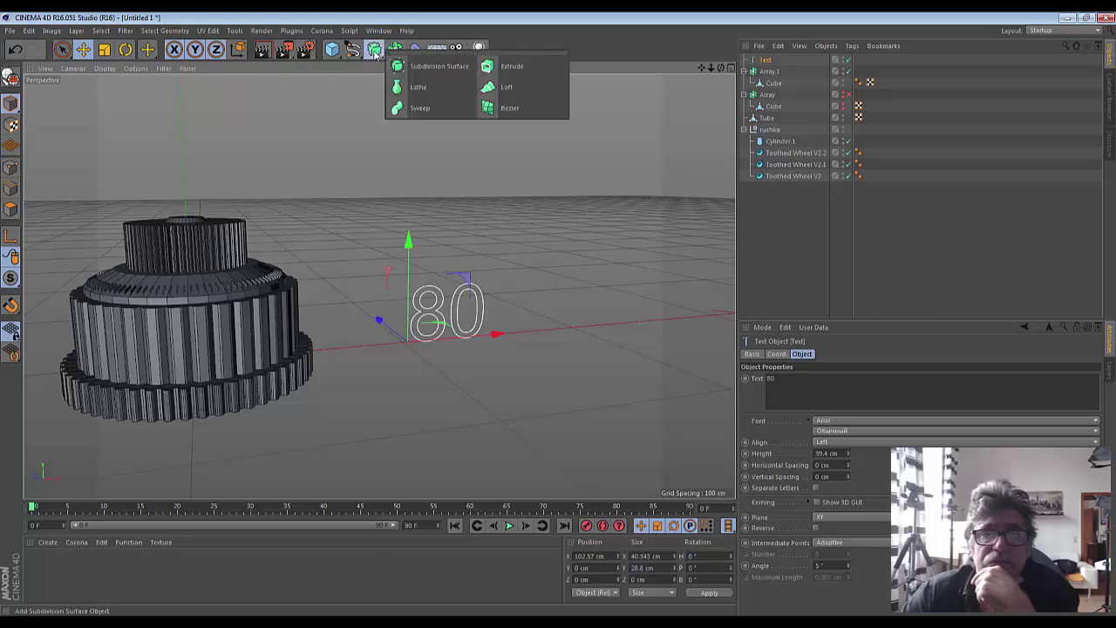
click(484, 68)
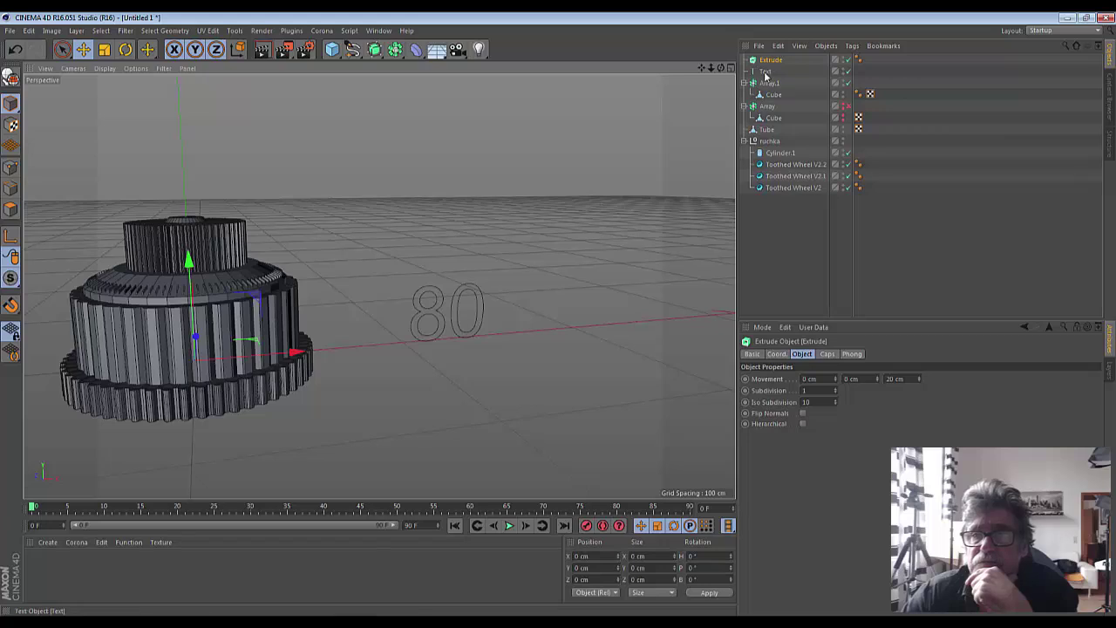
drag(764, 72, 771, 60)
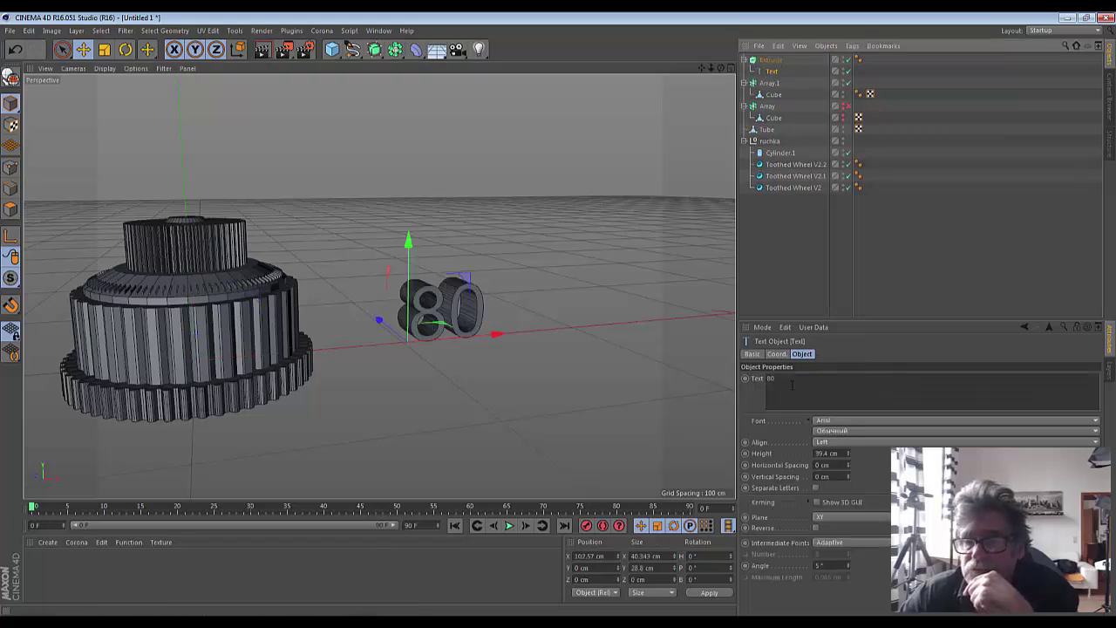
click(772, 62)
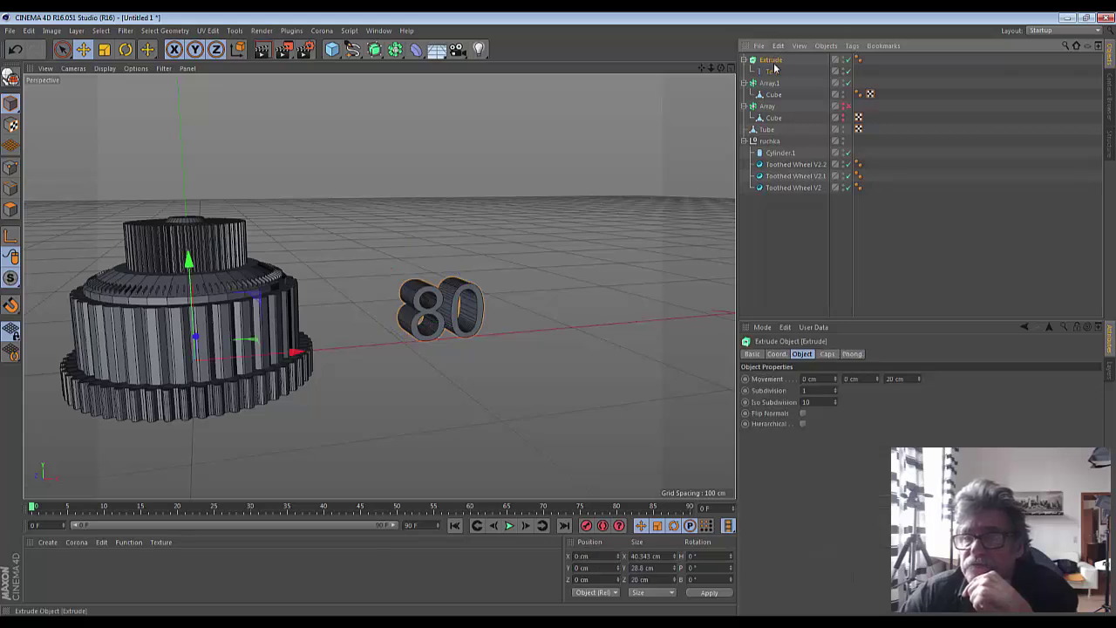
click(918, 381)
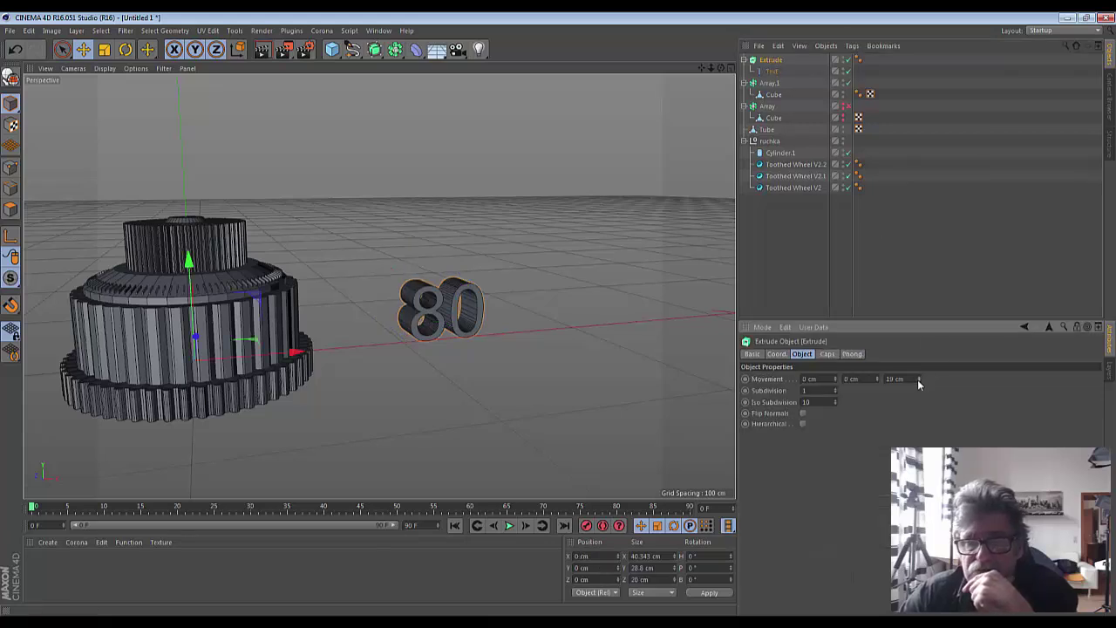
drag(918, 380, 918, 388)
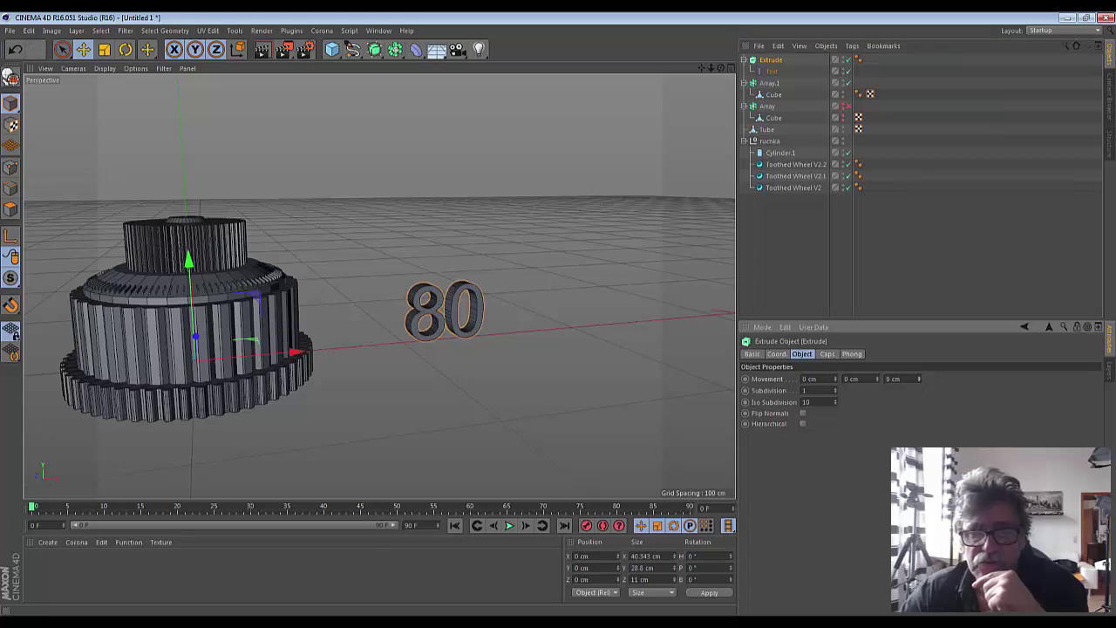
- Lower the 80 text's height to 8.4 cm
click(772, 70)
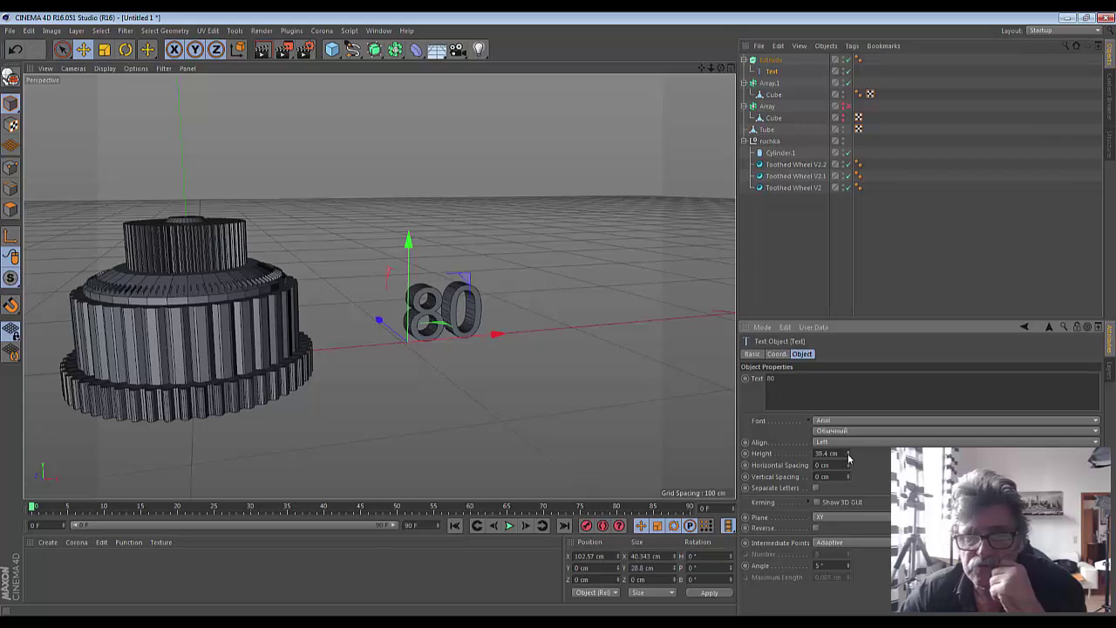
mouse_move(847, 453)
mouse_down()
mouse_move(848, 475)
mouse_move(848, 440)
mouse_move(847, 470)
mouse_up()
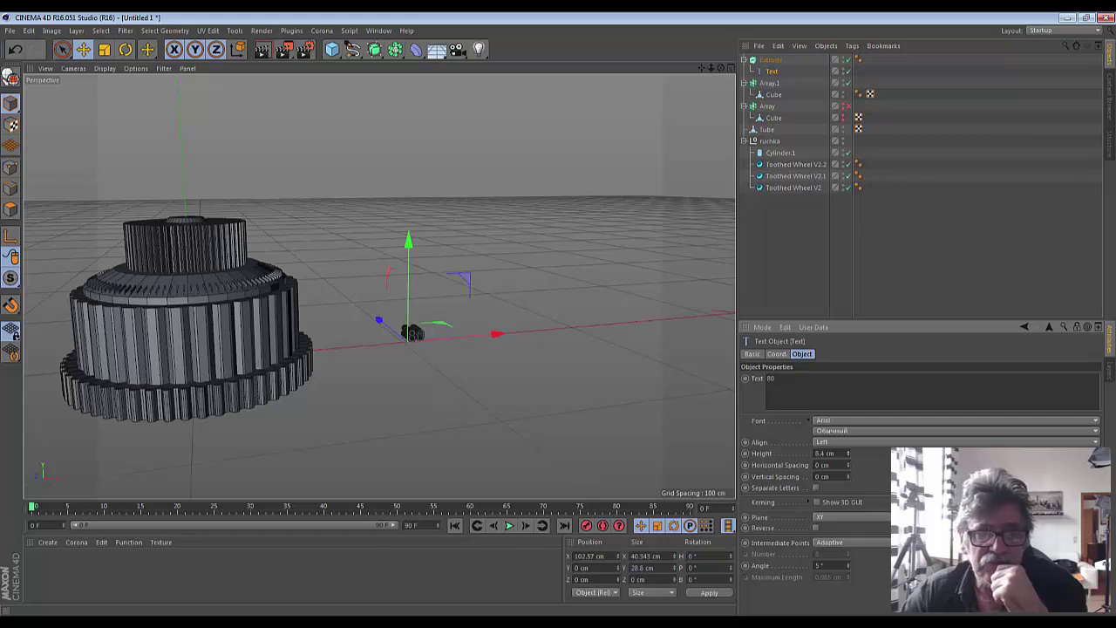
scroll(463, 337, up, 2)
scroll(462, 339, up, 2)
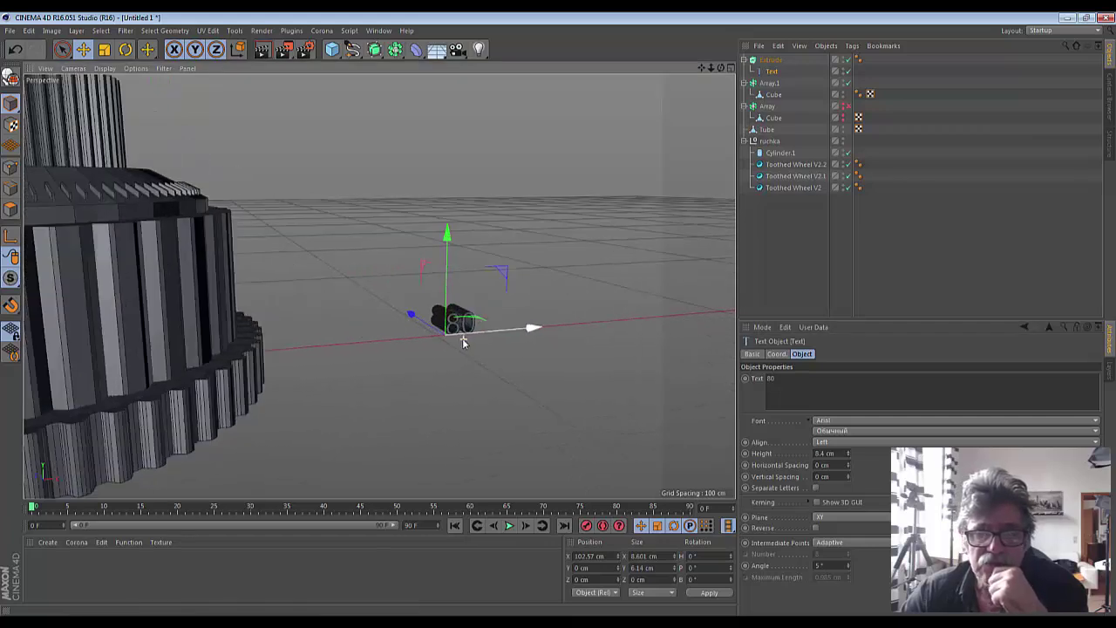
scroll(462, 342, up, 2)
scroll(456, 340, up, 2)
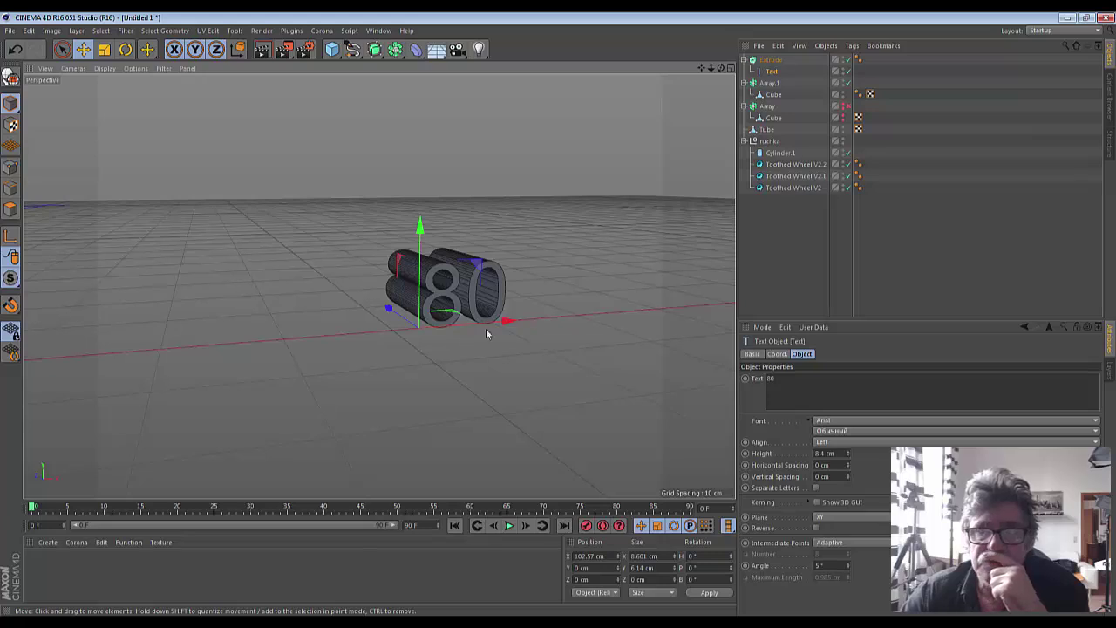
- Reduce the Extrude's Movement Z depth to 3 cm
click(475, 300)
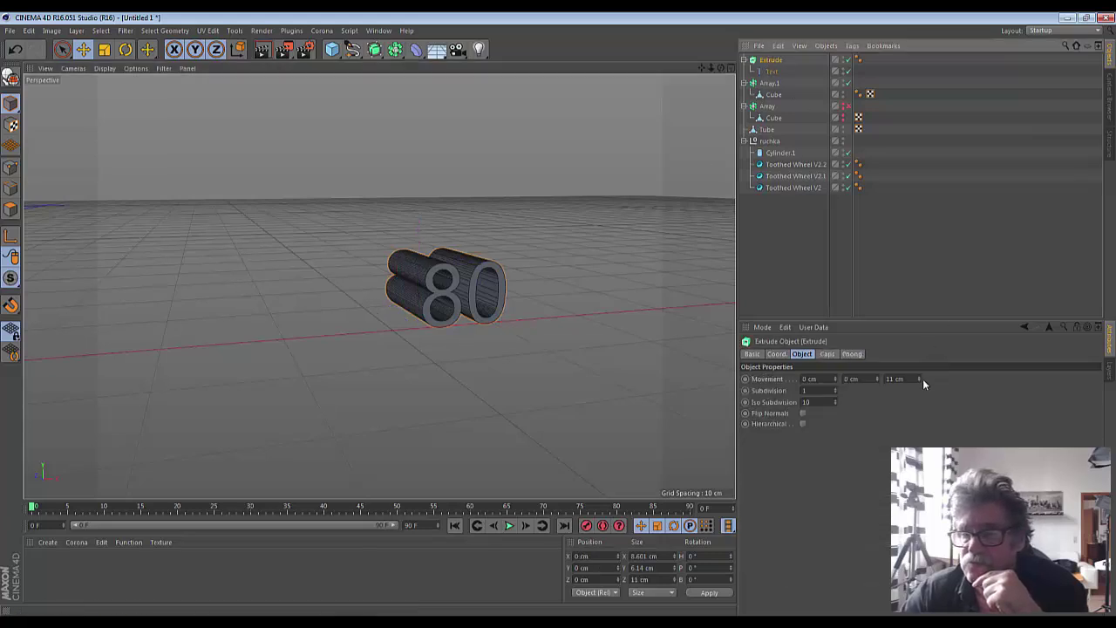
click(920, 380)
click(920, 380)
click(919, 380)
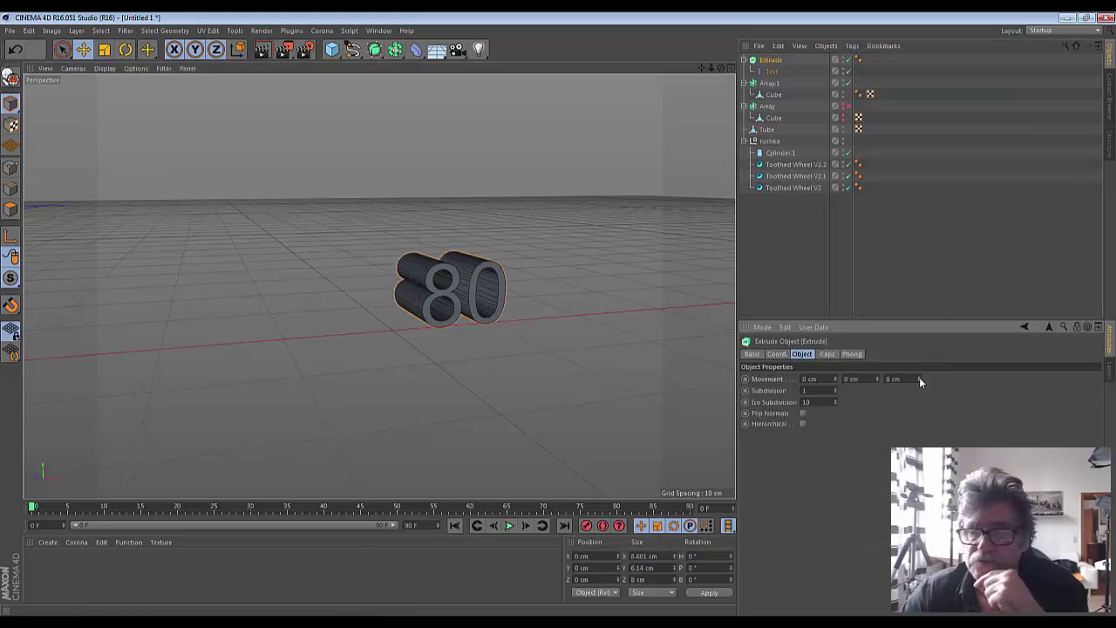
click(918, 380)
click(918, 380)
click(919, 380)
click(919, 381)
click(919, 381)
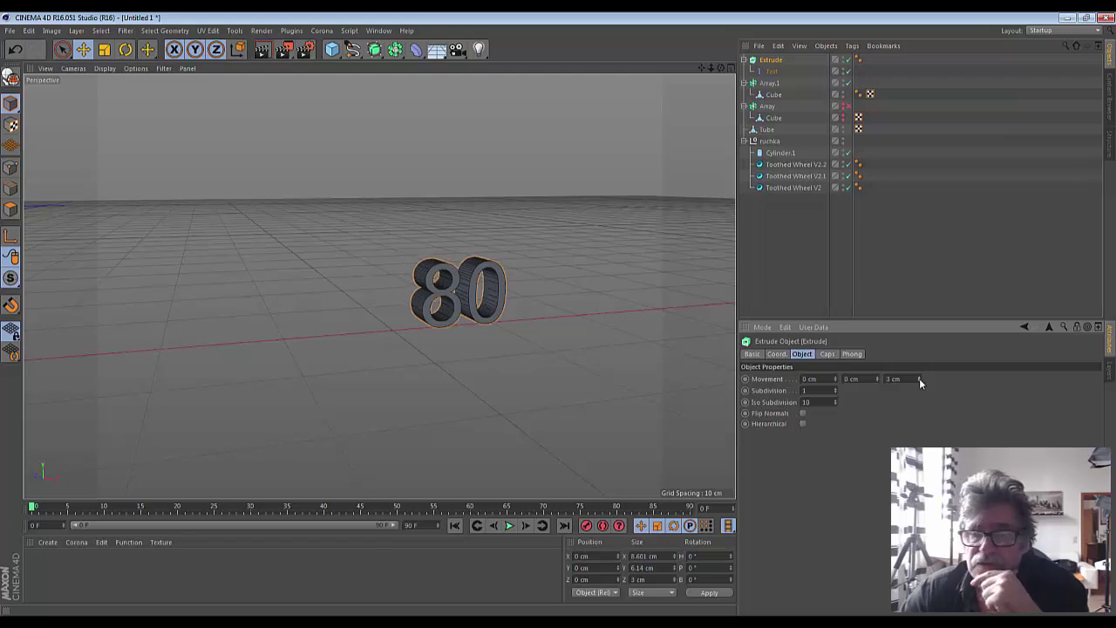
- Switch the 80 text's font style to bold
click(769, 72)
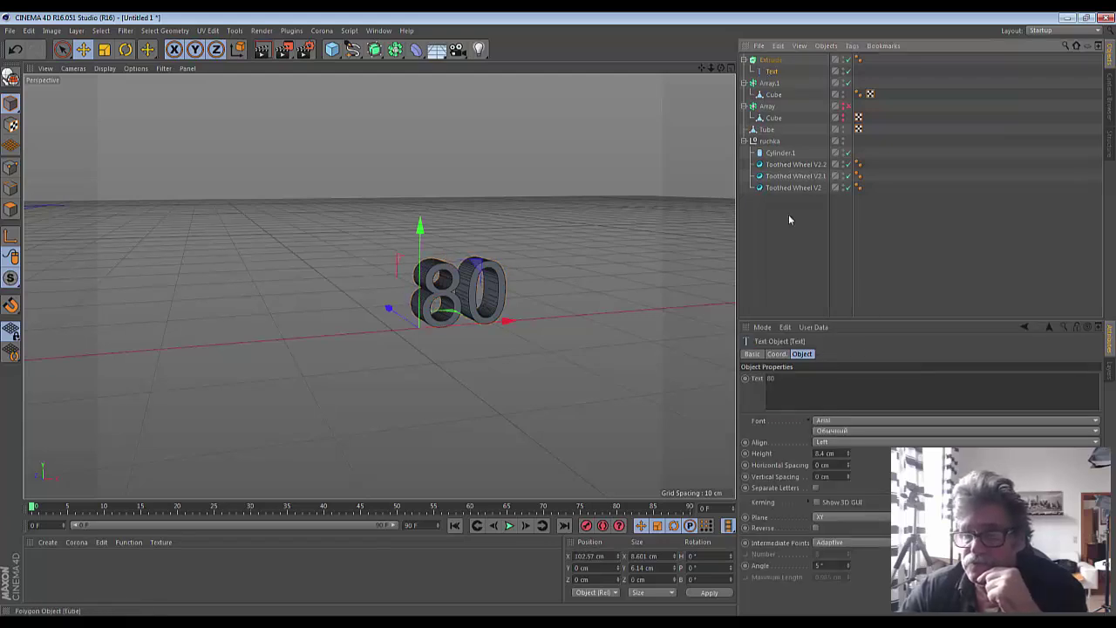
click(846, 432)
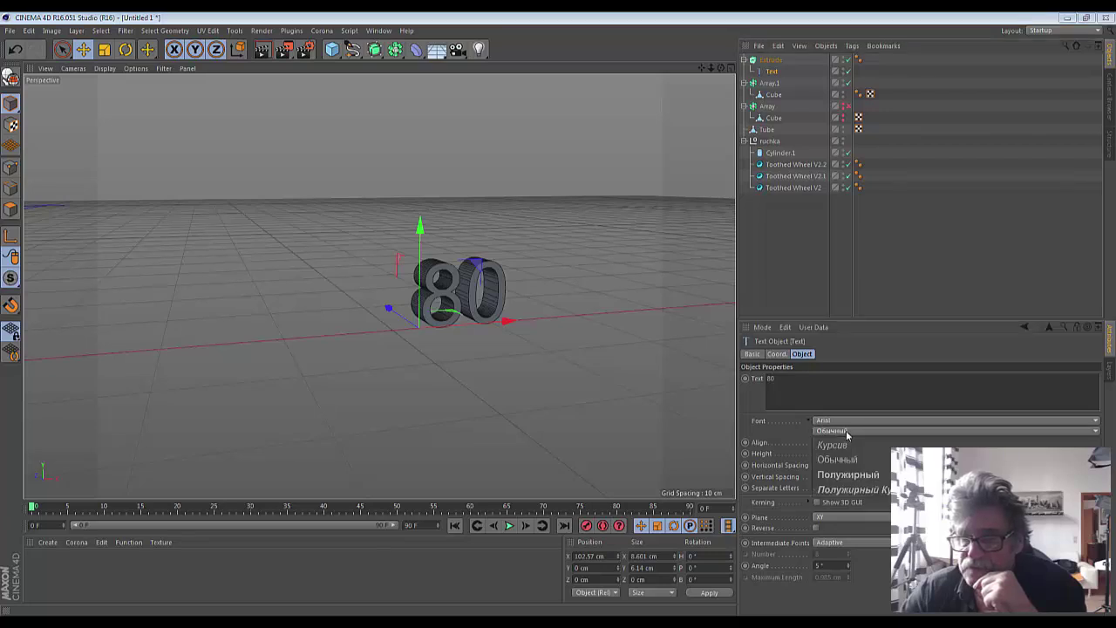
click(846, 474)
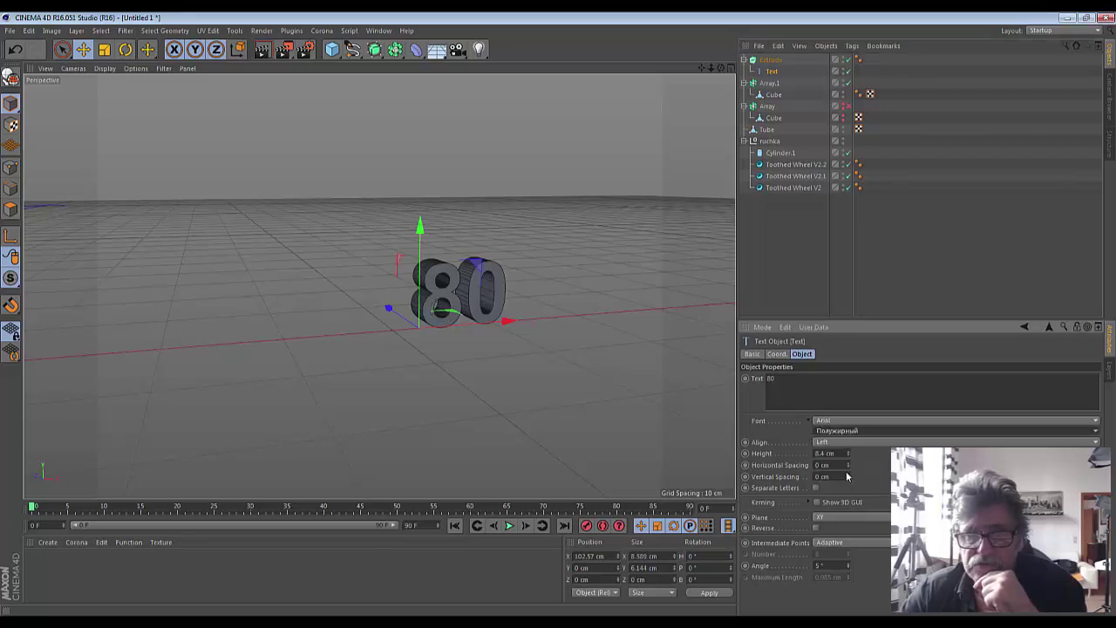
- Move the extruded 80 along X over the gear and adjust its height
scroll(637, 268, down, 3)
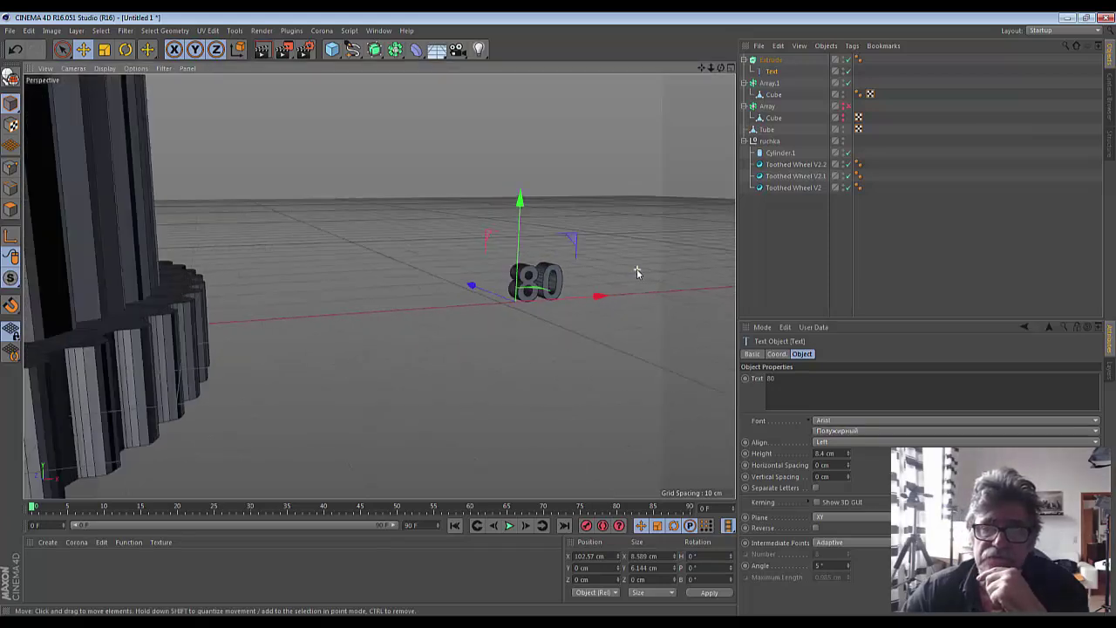
scroll(636, 269, down, 3)
scroll(637, 273, down, 3)
scroll(637, 273, down, 2)
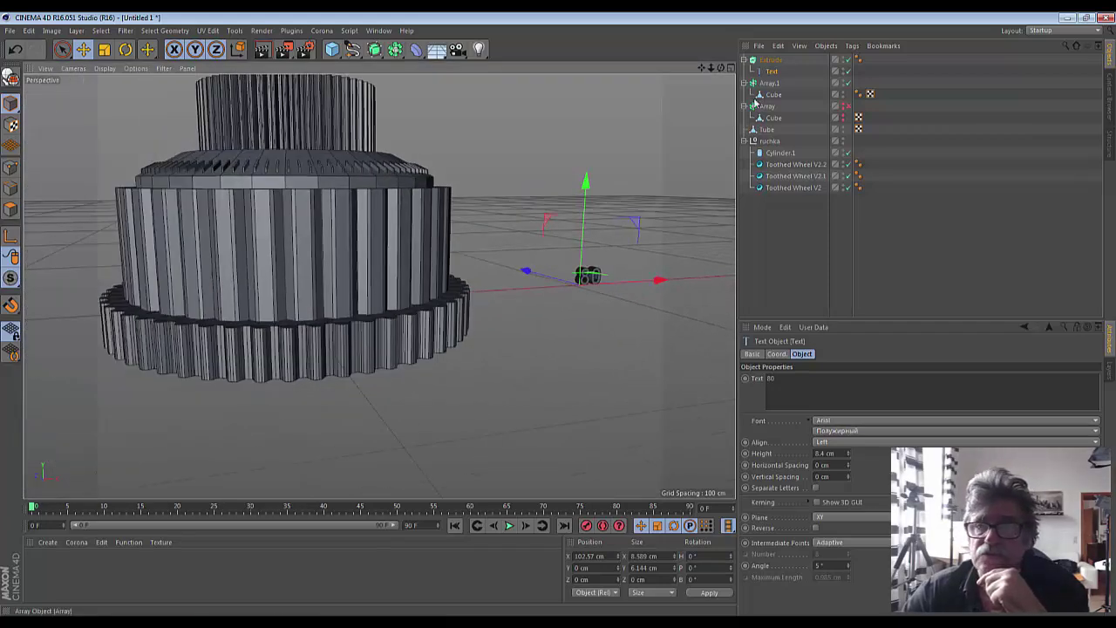
click(767, 59)
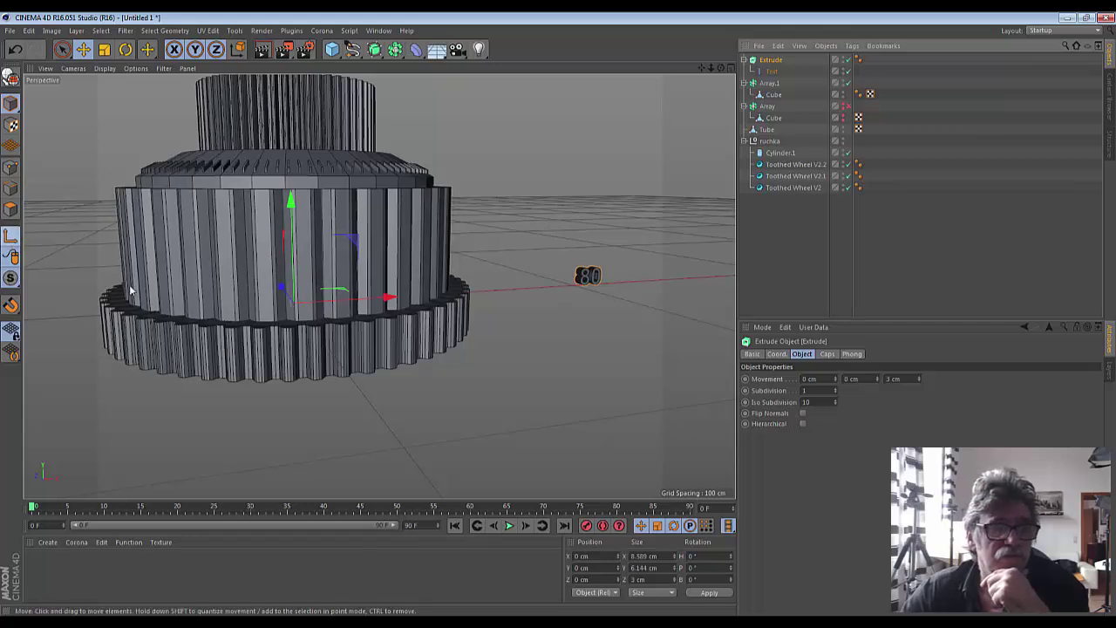
drag(390, 301, 677, 279)
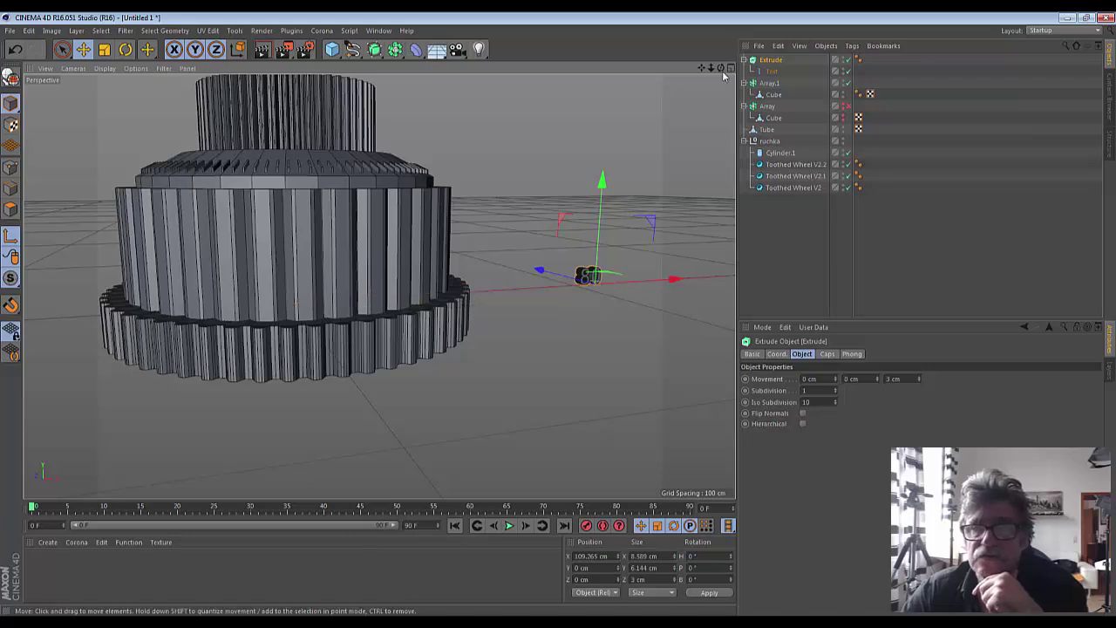
drag(721, 69, 615, 84)
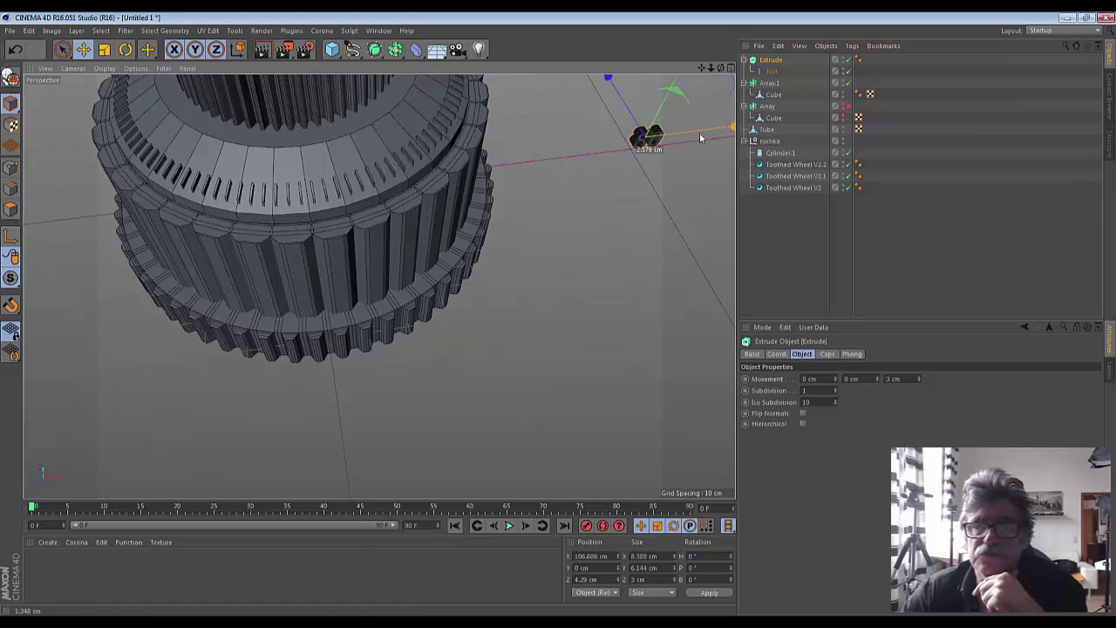
drag(730, 133, 414, 165)
drag(300, 109, 301, 75)
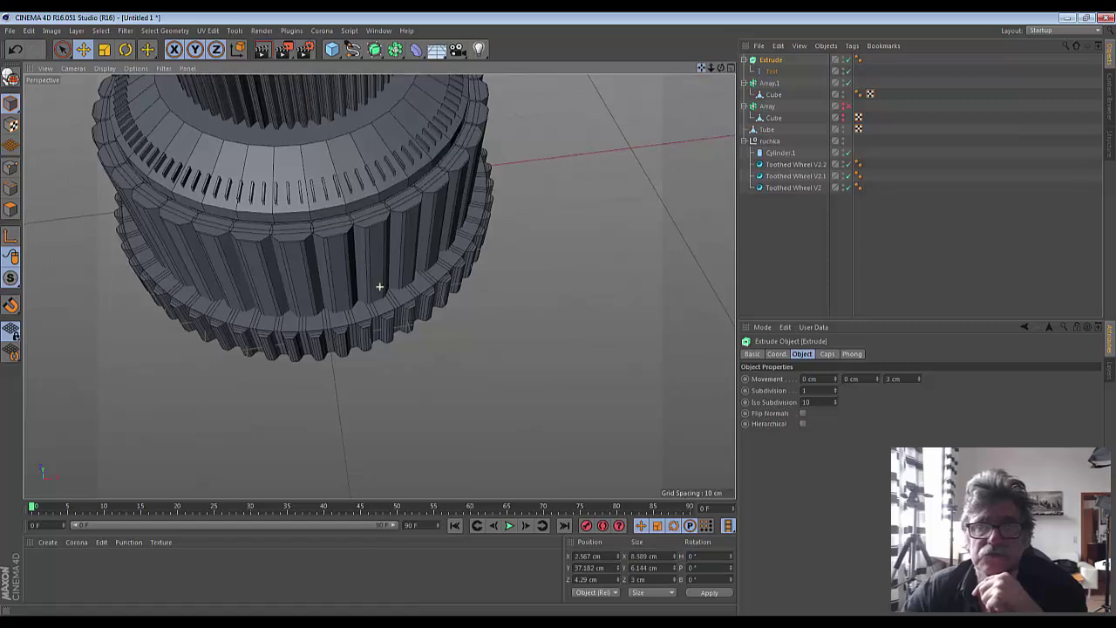
mouse_move(379, 262)
alt+mouse_down()
mouse_move(380, 286)
mouse_move(710, 68)
mouse_move(378, 281)
alt+mouse_up()
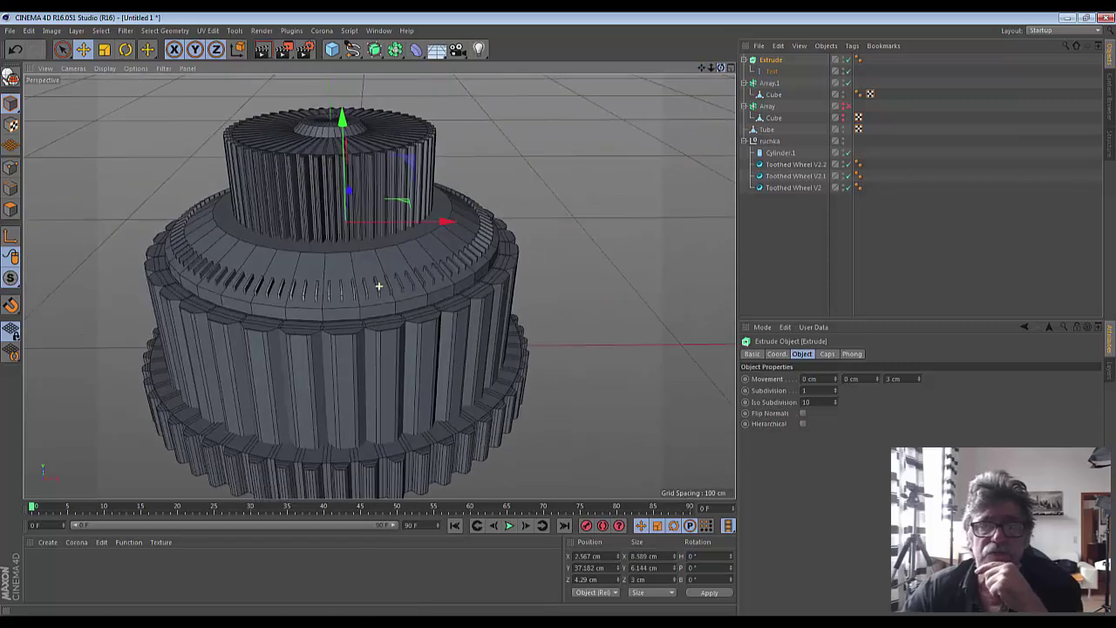
mouse_move(352, 198)
mouse_down()
mouse_move(336, 386)
mouse_move(353, 447)
mouse_move(372, 352)
mouse_up()
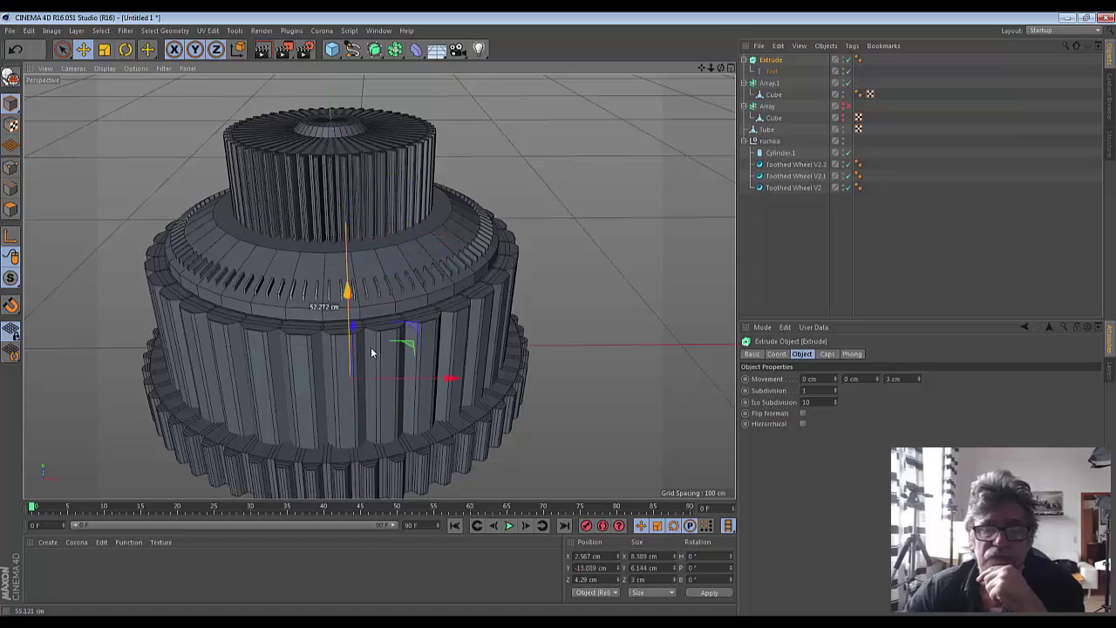
mouse_move(722, 71)
mouse_down()
mouse_move(379, 286)
mouse_move(528, 267)
mouse_move(485, 314)
mouse_up()
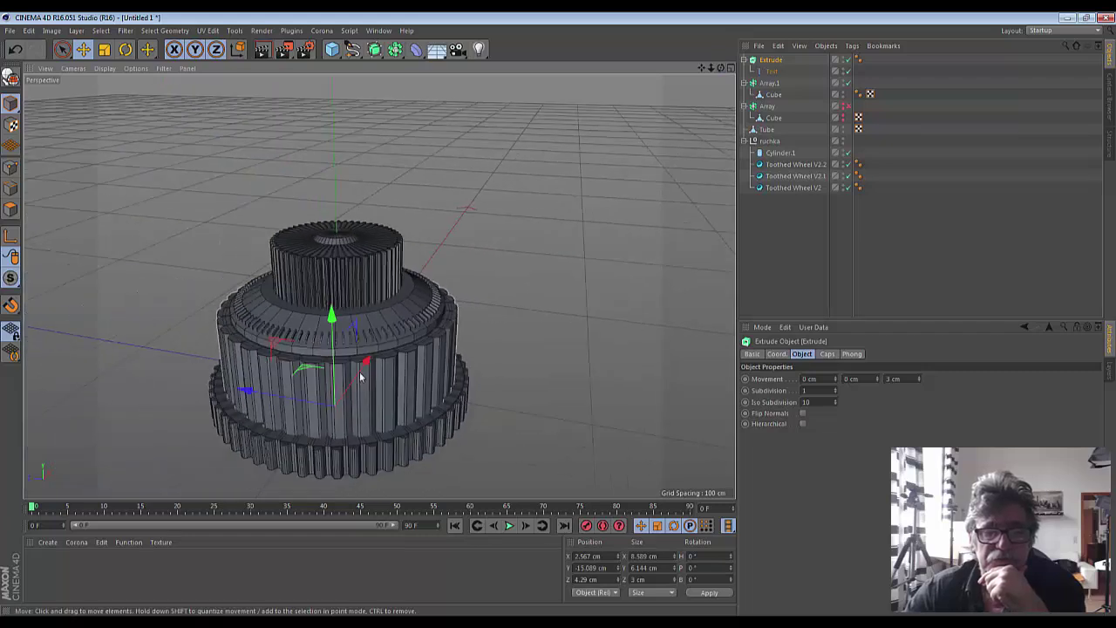
- Settle the 80 on the middle tier at X 37.254 cm, Y 42.913 cm
mouse_move(336, 405)
mouse_down()
mouse_move(412, 455)
mouse_move(486, 302)
mouse_move(440, 273)
mouse_move(392, 272)
mouse_move(384, 255)
mouse_up()
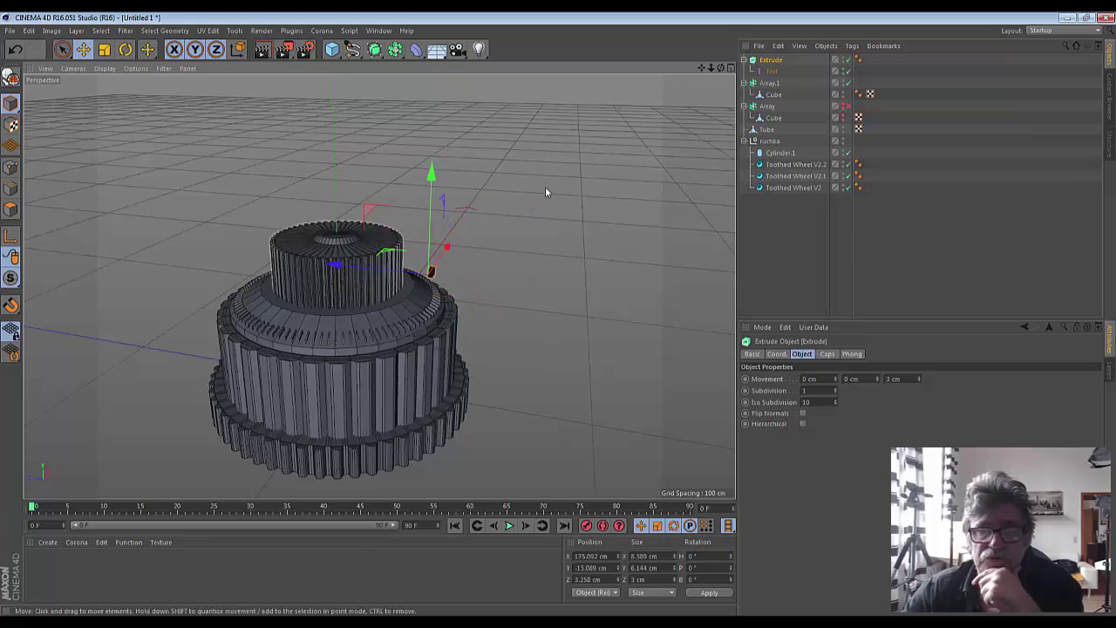
drag(702, 67, 624, 83)
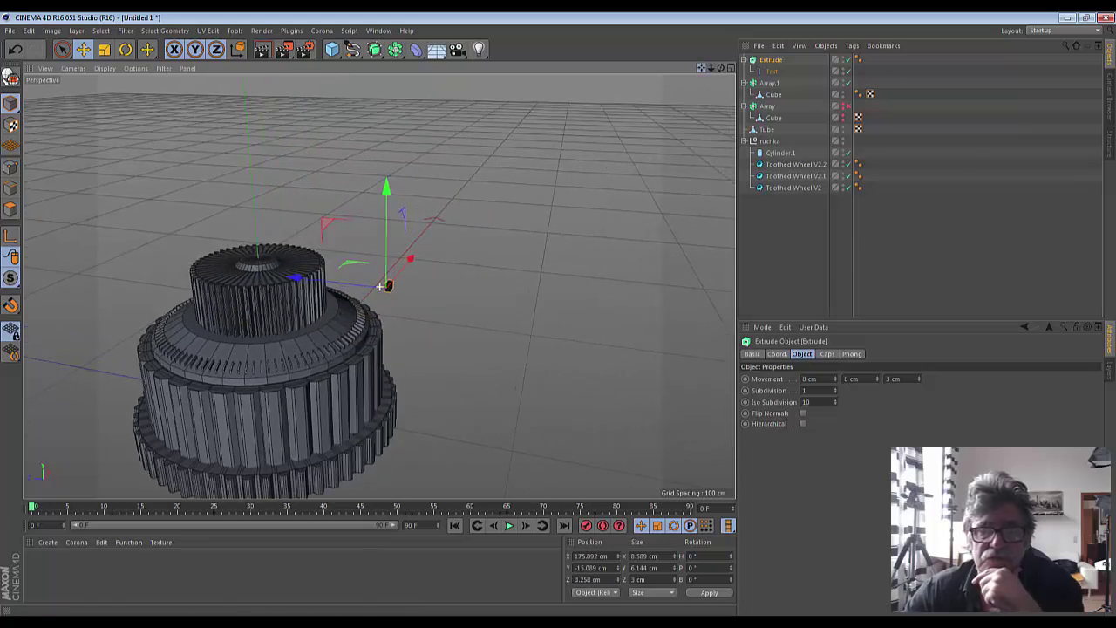
drag(721, 68, 654, 78)
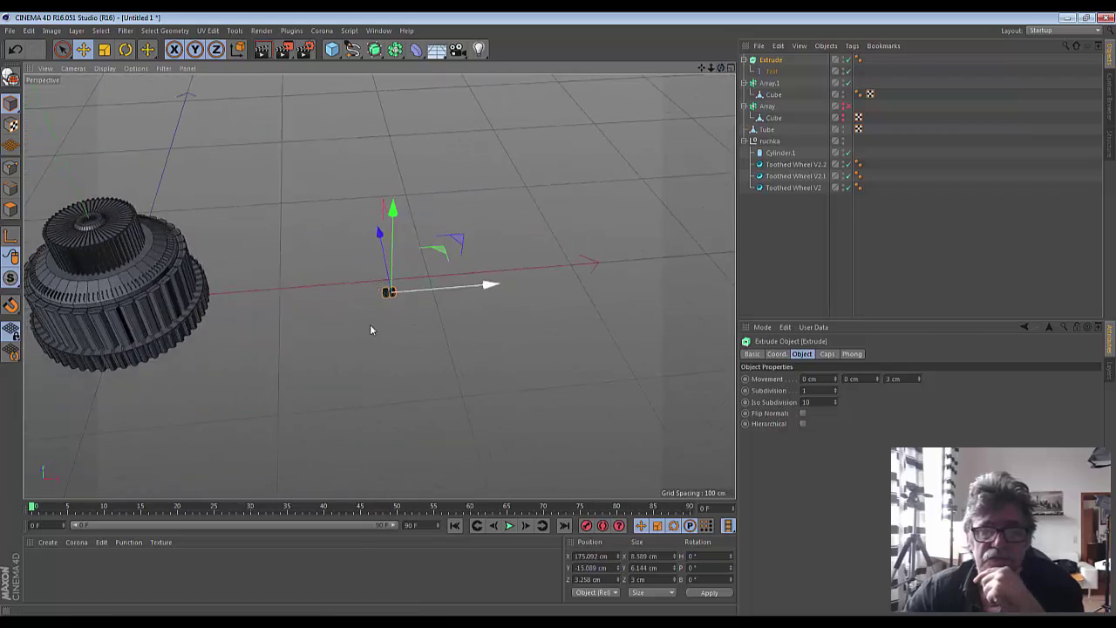
drag(484, 286, 249, 280)
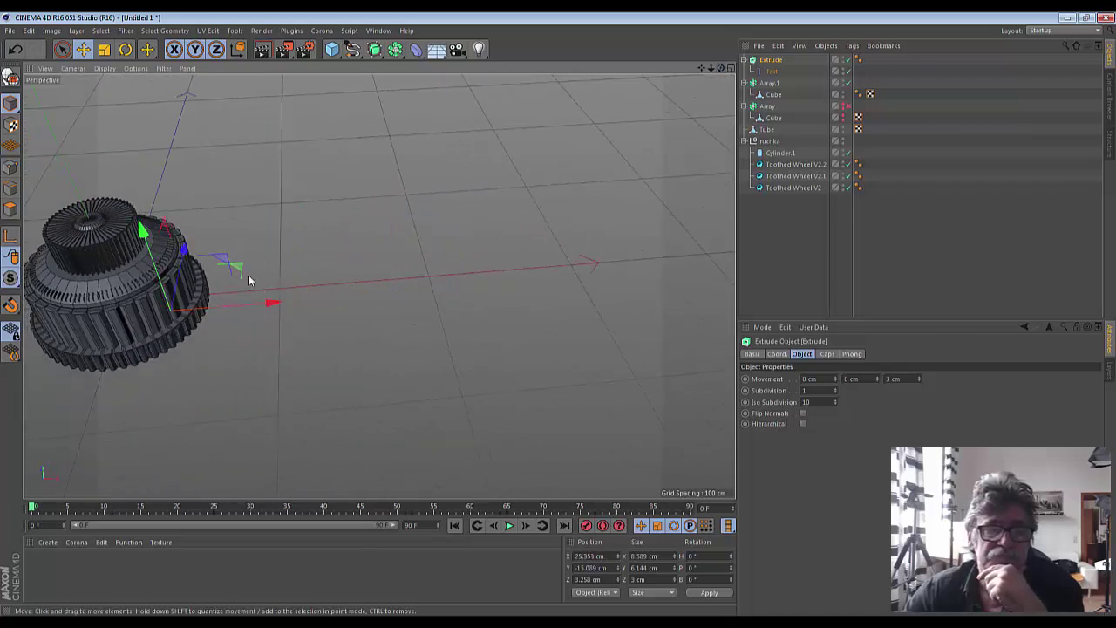
mouse_move(142, 228)
mouse_down()
mouse_move(123, 138)
mouse_move(123, 152)
mouse_up()
drag(244, 234, 263, 243)
scroll(114, 293, up, 3)
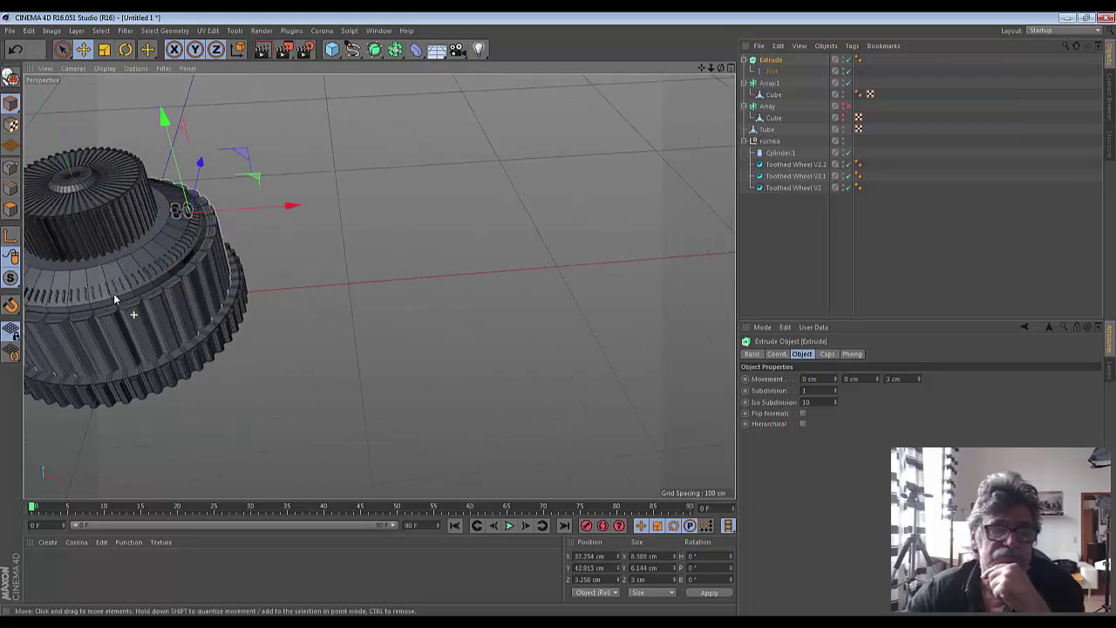
scroll(113, 293, up, 3)
scroll(113, 296, up, 4)
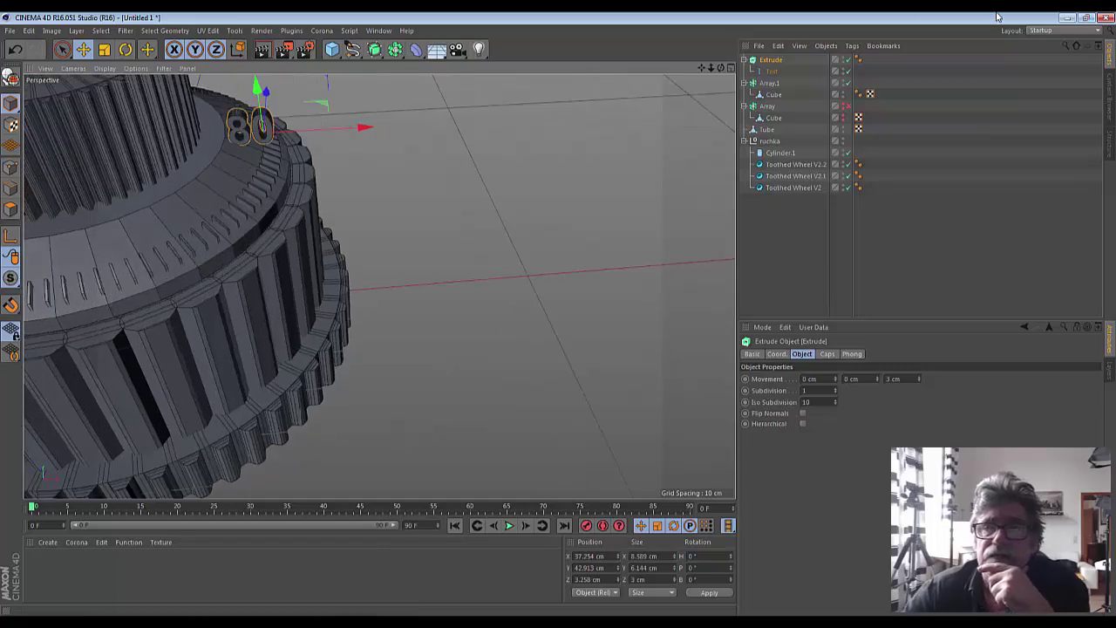
drag(724, 70, 142, 70)
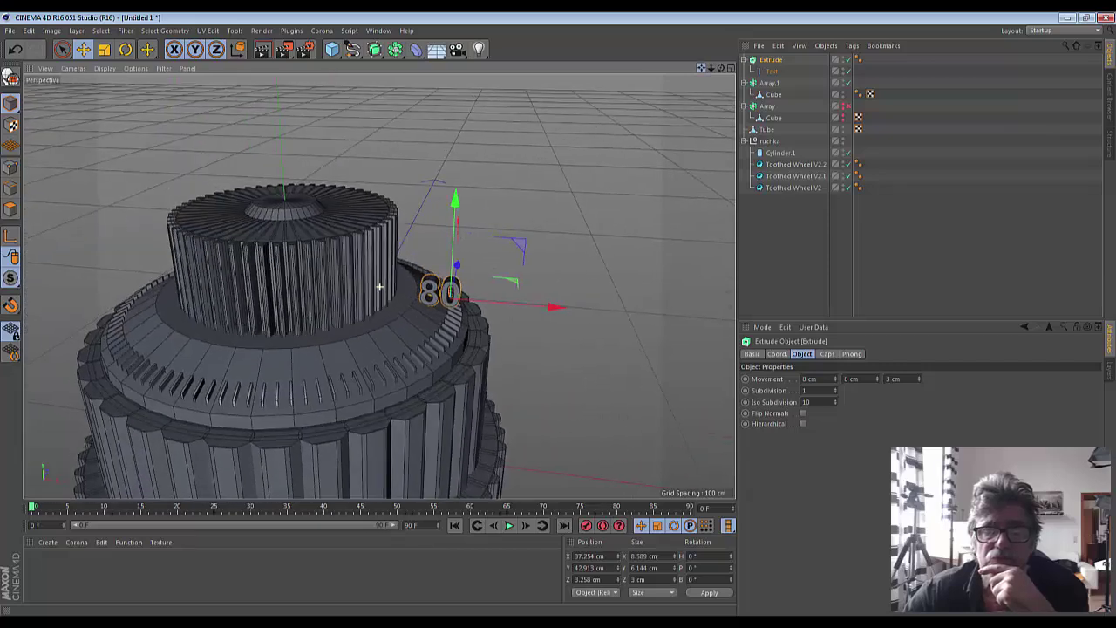
- Rotate the 80 label around its heading and tilt it toward the sloped top face
click(124, 50)
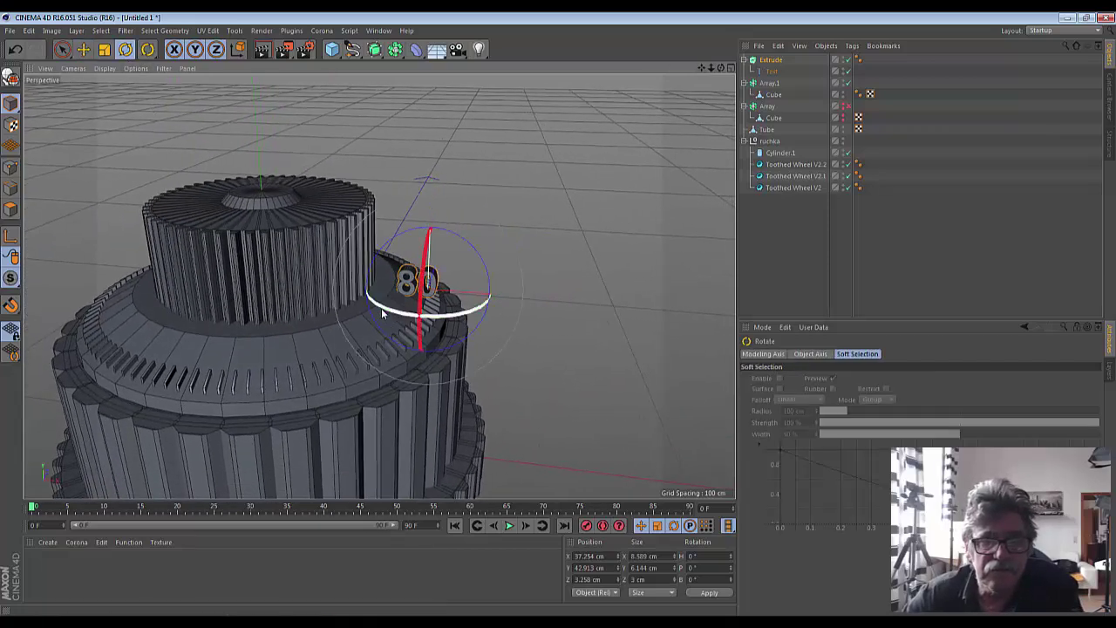
drag(381, 315, 522, 318)
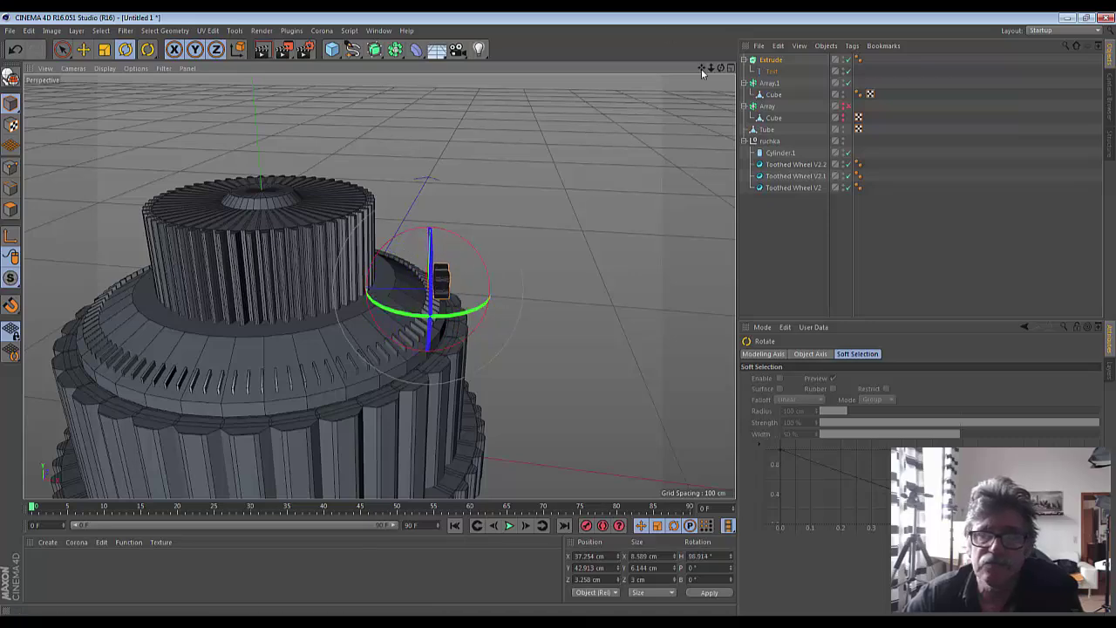
drag(702, 72, 655, 59)
drag(720, 68, 685, 93)
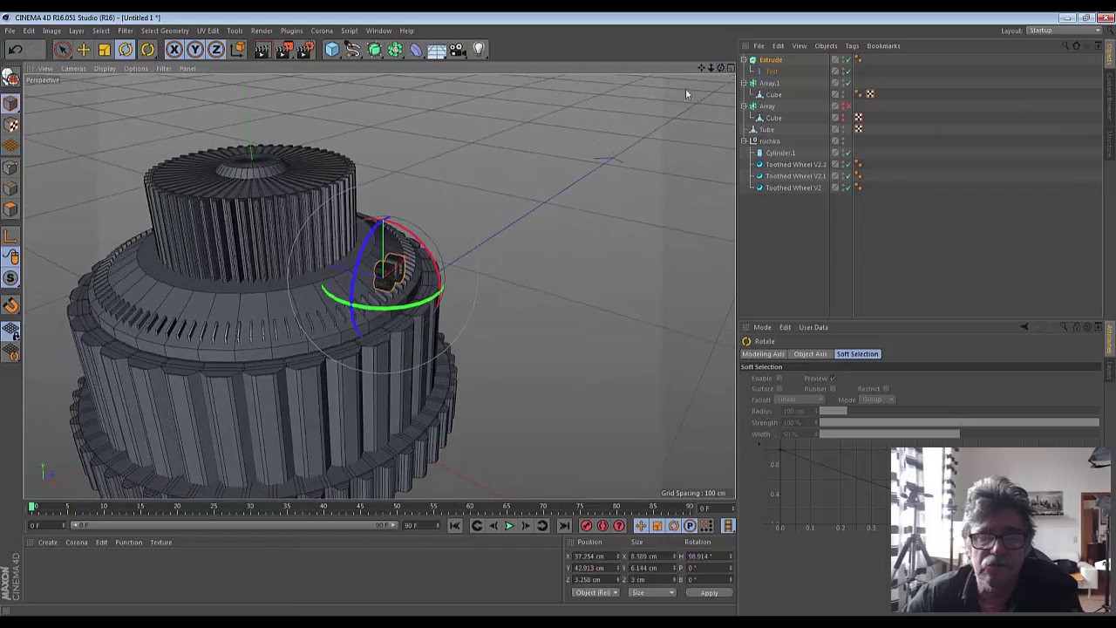
drag(429, 267, 396, 229)
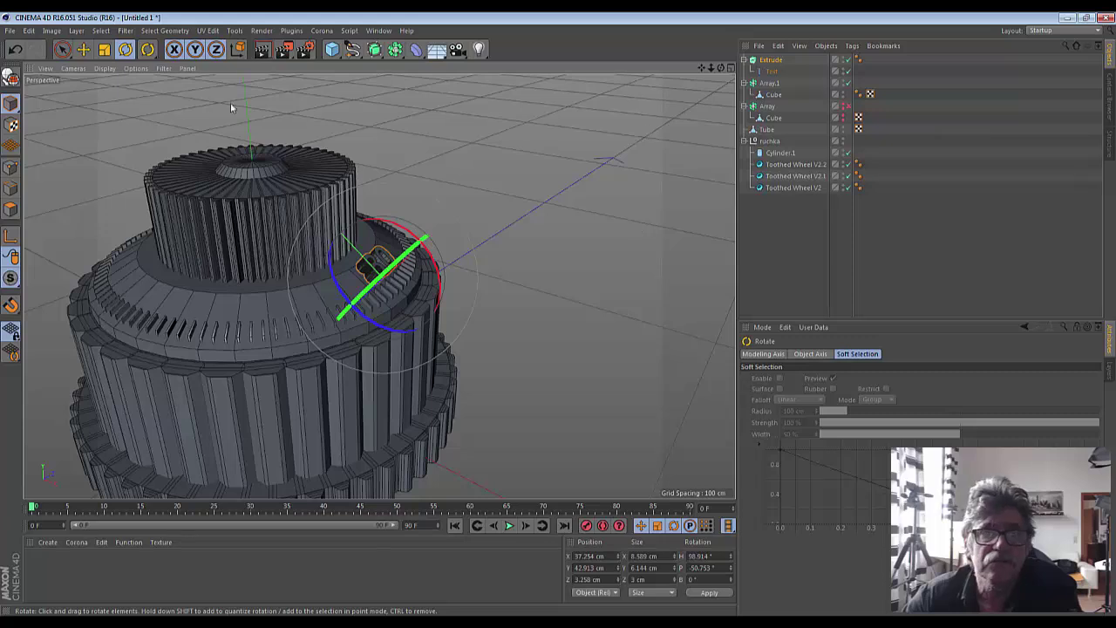
- Slide the 80 label into place along the tier's surface
click(84, 50)
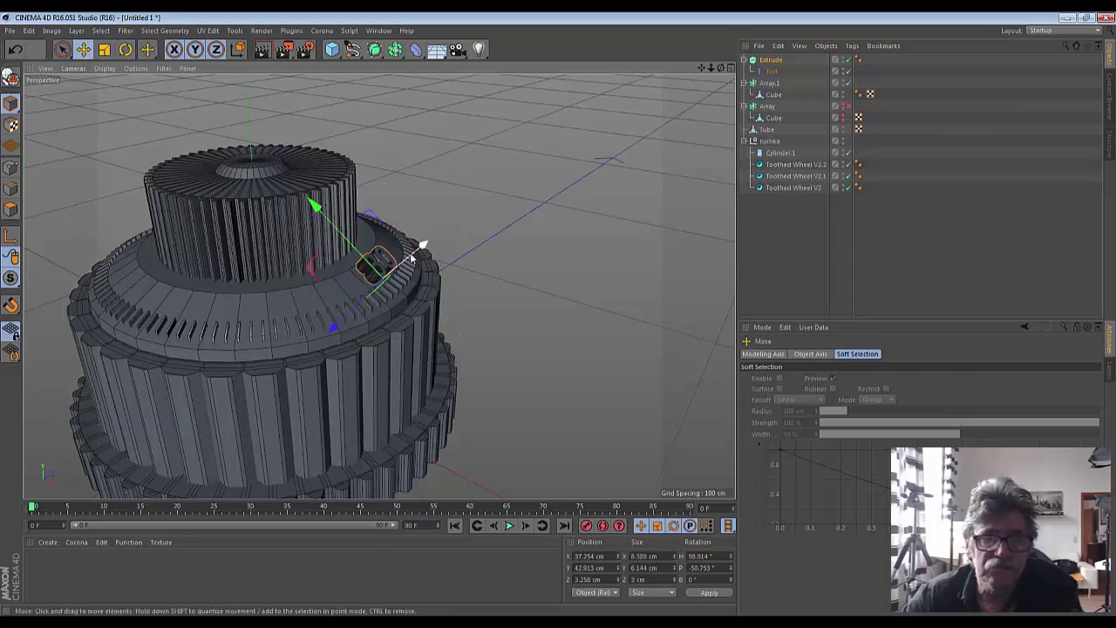
mouse_move(420, 247)
mouse_down()
mouse_move(408, 260)
mouse_move(426, 241)
mouse_up()
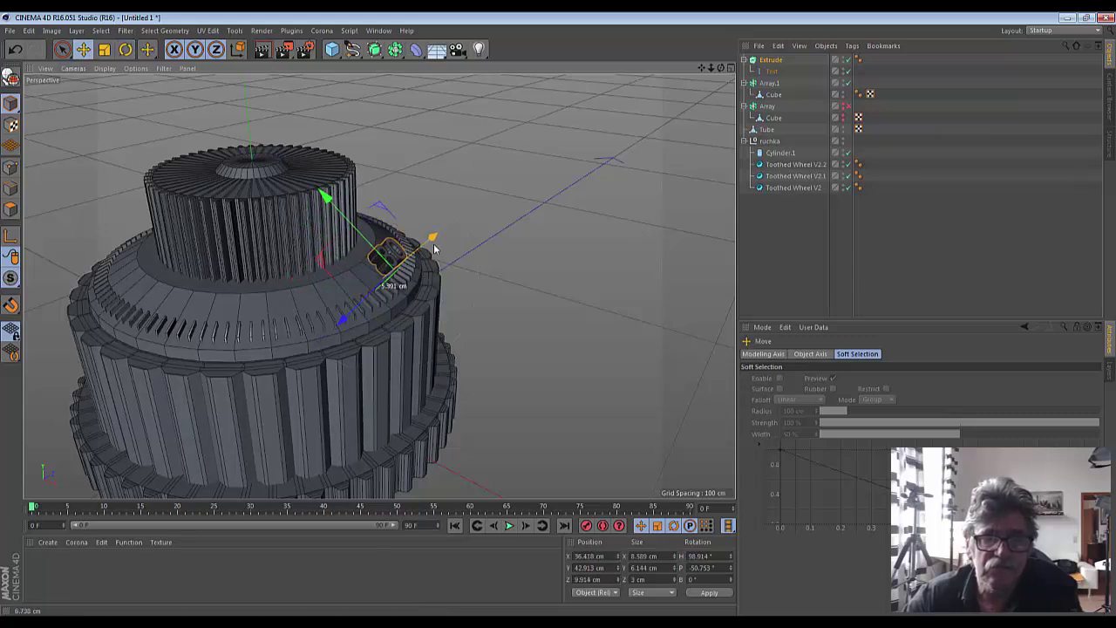
alt+drag(720, 85, 405, 298)
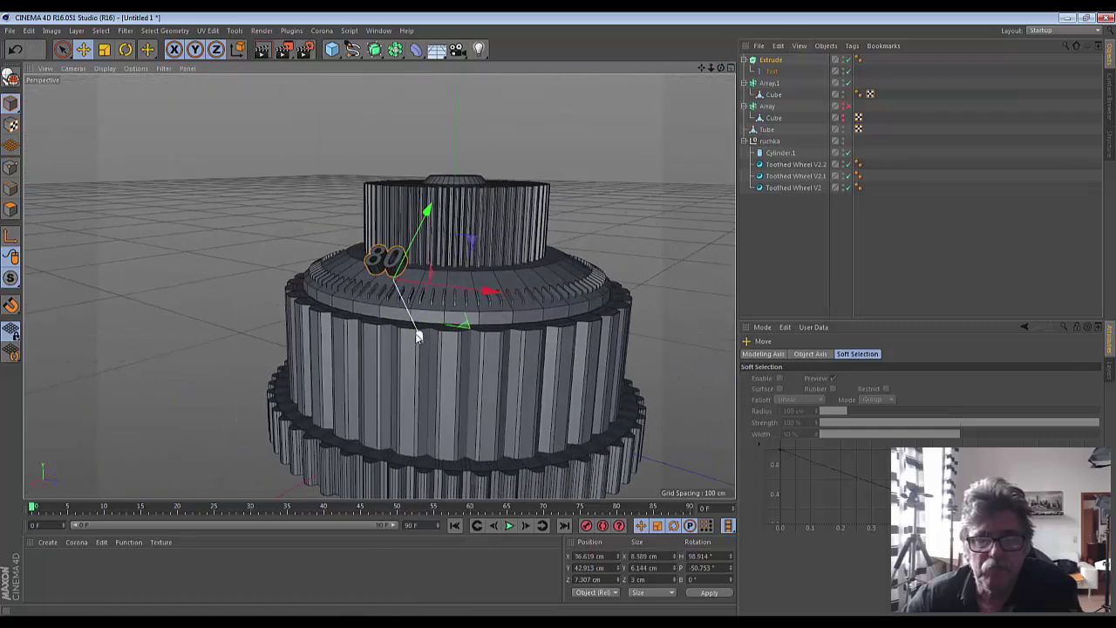
drag(418, 337, 425, 348)
drag(719, 73, 379, 286)
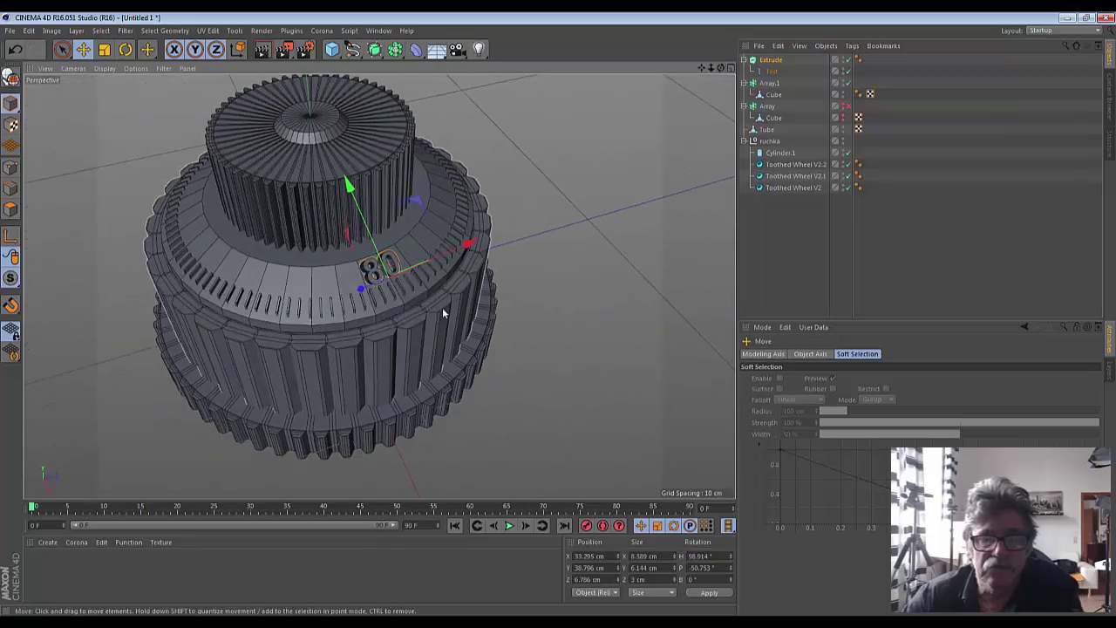
scroll(428, 303, up, 2)
scroll(428, 303, up, 2)
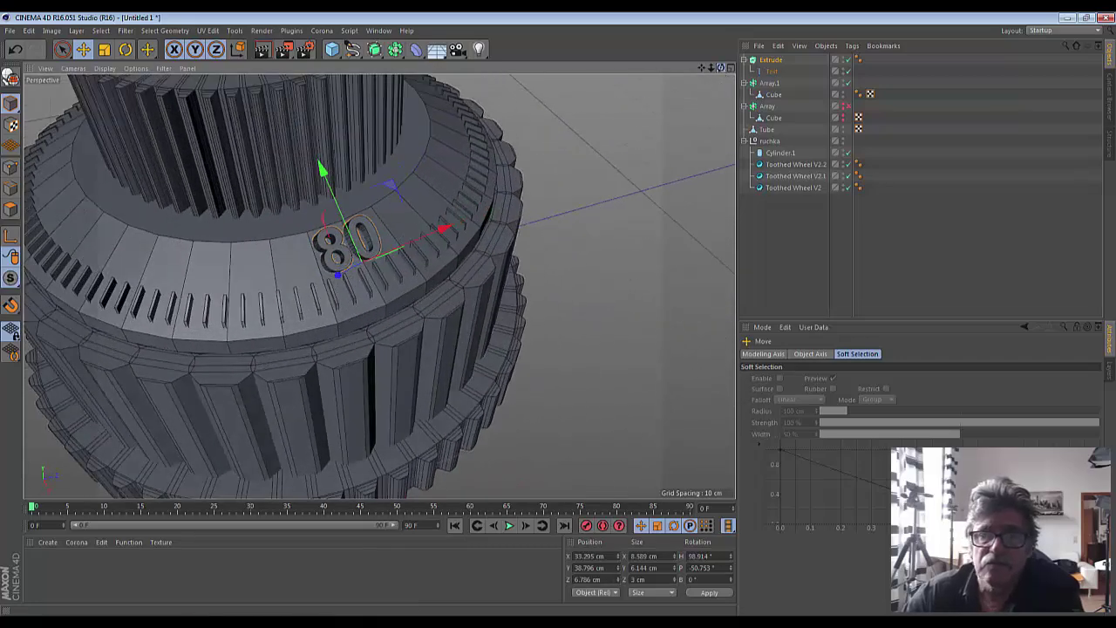
drag(720, 68, 381, 285)
- Tilt the label to H 98.014°, P -60.917° and nudge it to Y 38.416 cm
click(126, 50)
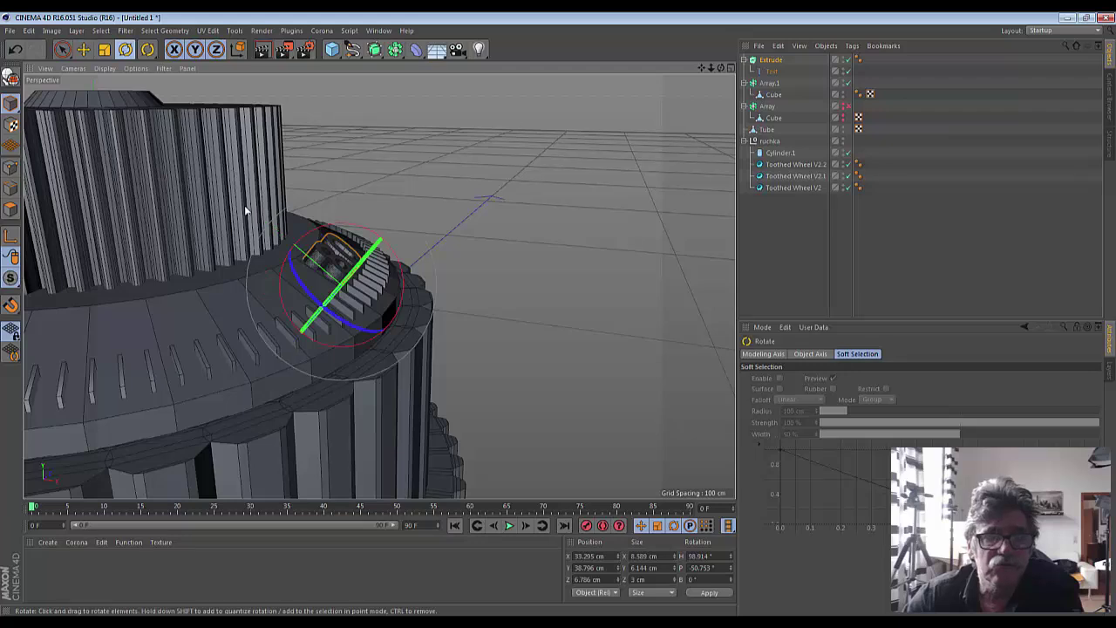
drag(388, 329, 394, 321)
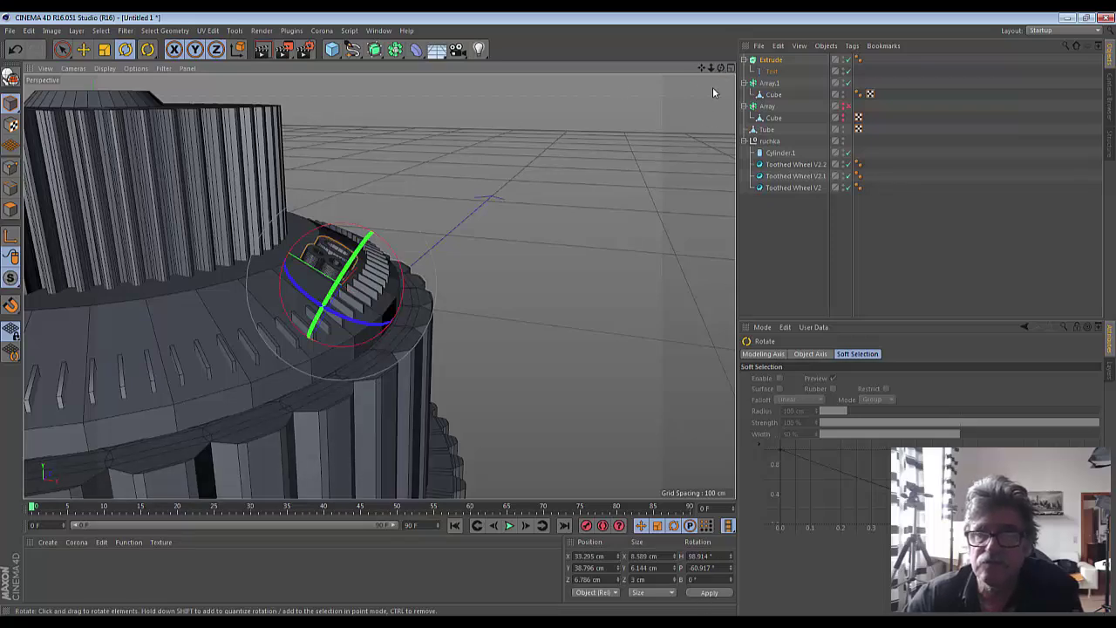
mouse_move(721, 68)
mouse_down()
mouse_move(379, 288)
mouse_move(621, 150)
mouse_up()
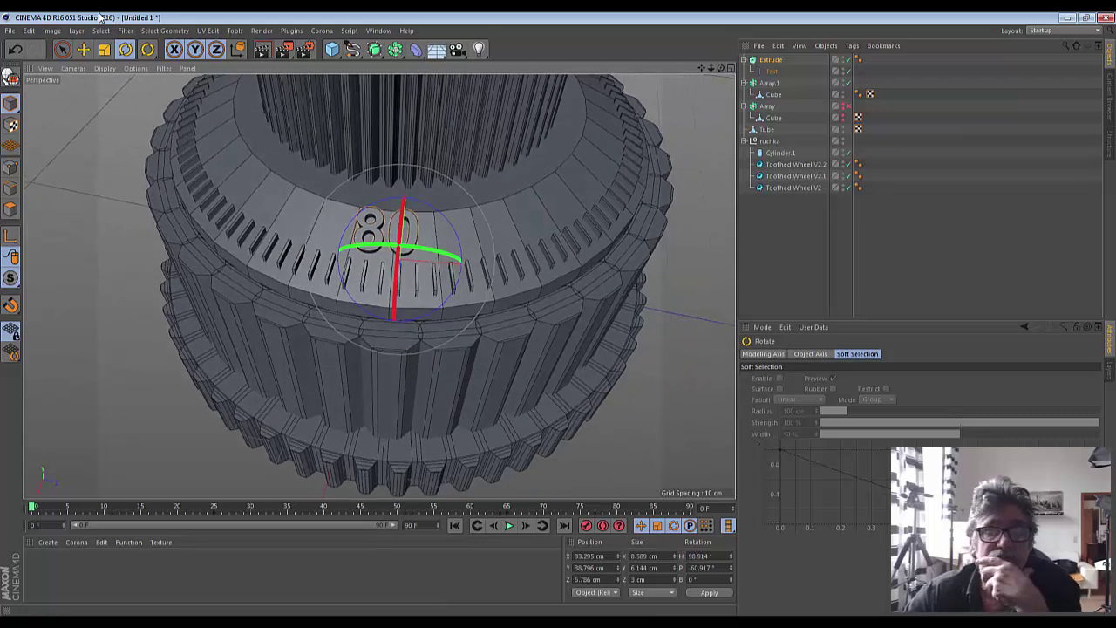
key(e)
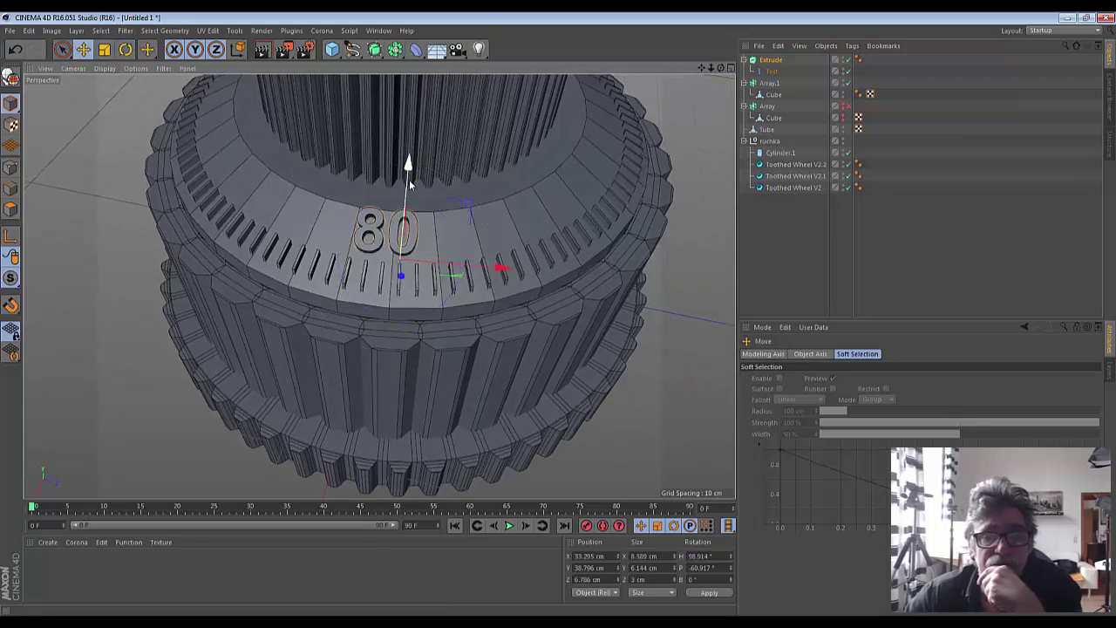
drag(410, 181, 410, 183)
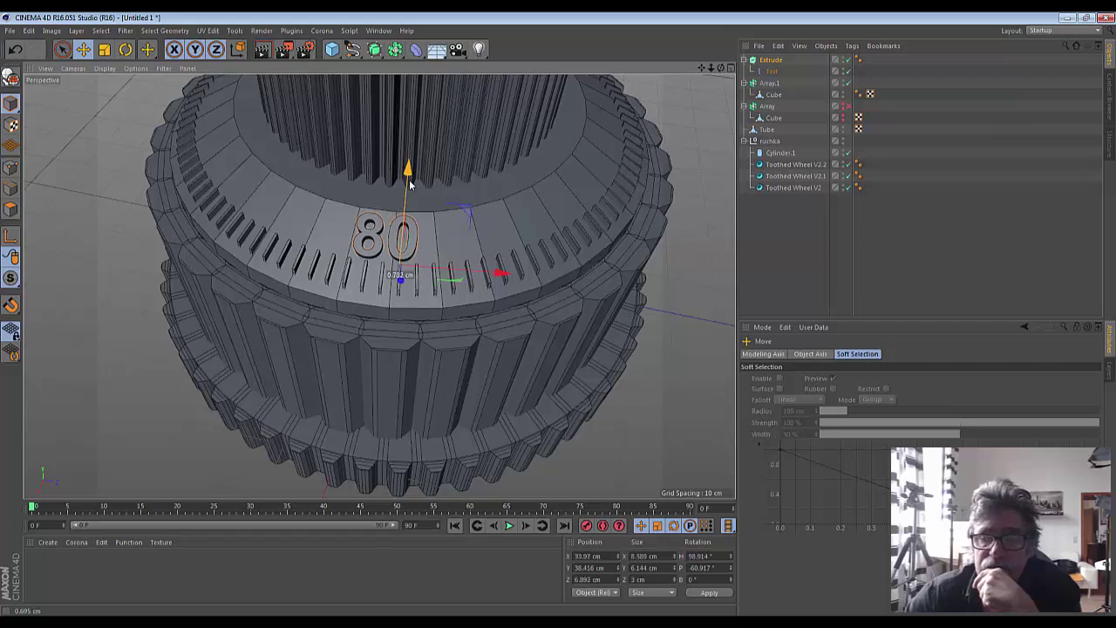
- Switch the 80 text's font style from bold back to regular
click(768, 75)
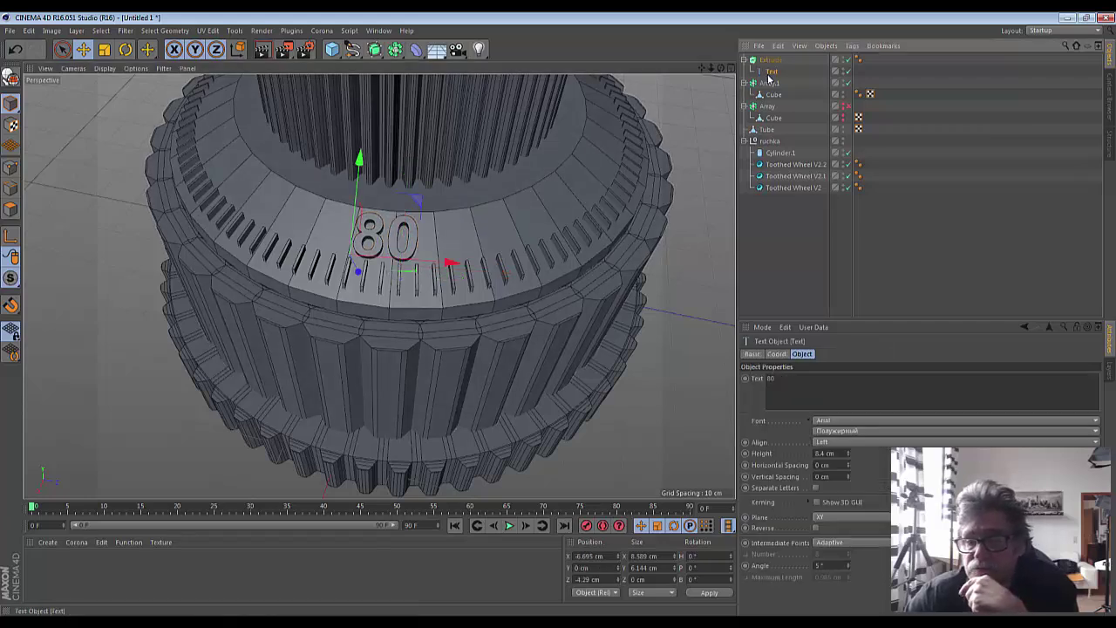
click(858, 431)
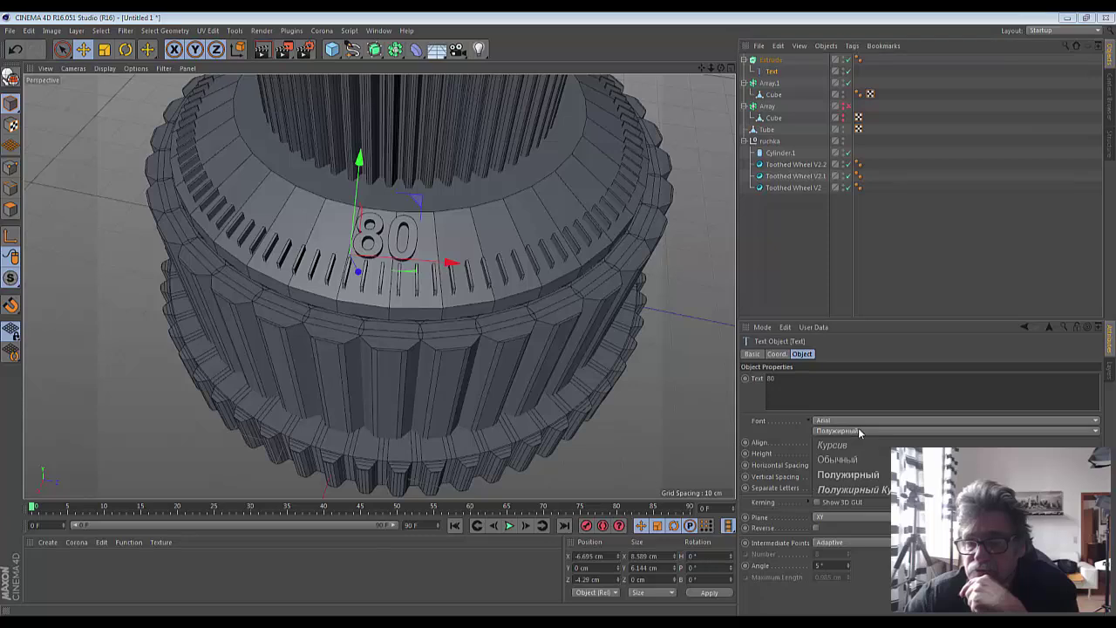
click(853, 457)
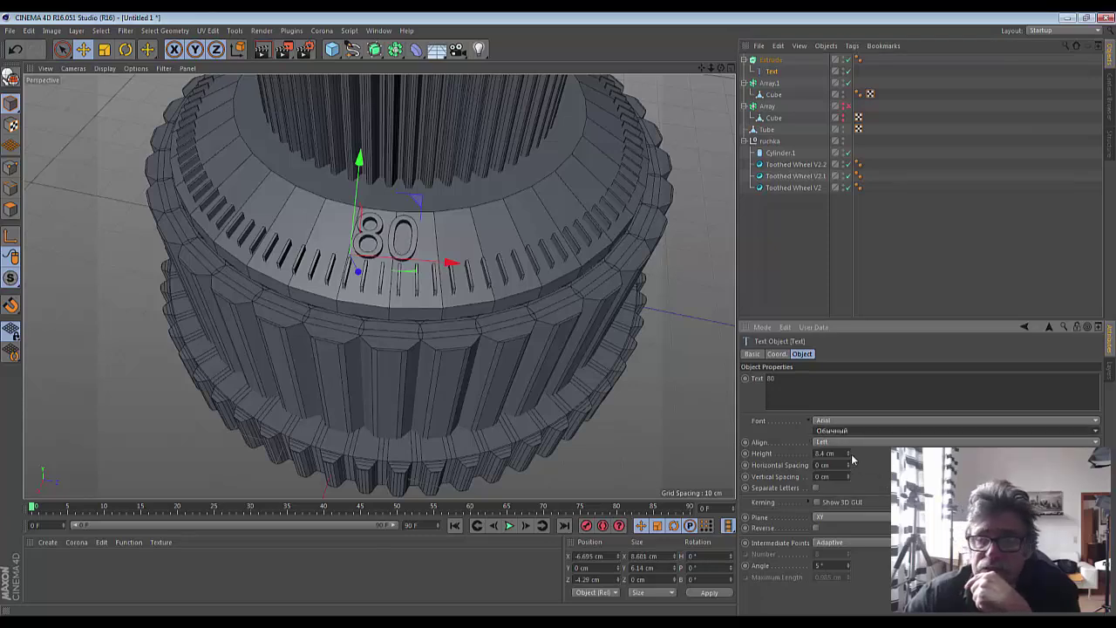
- Set the 80 text height to 5.4 cm, raise it slightly, and orbit low to inspect
click(848, 456)
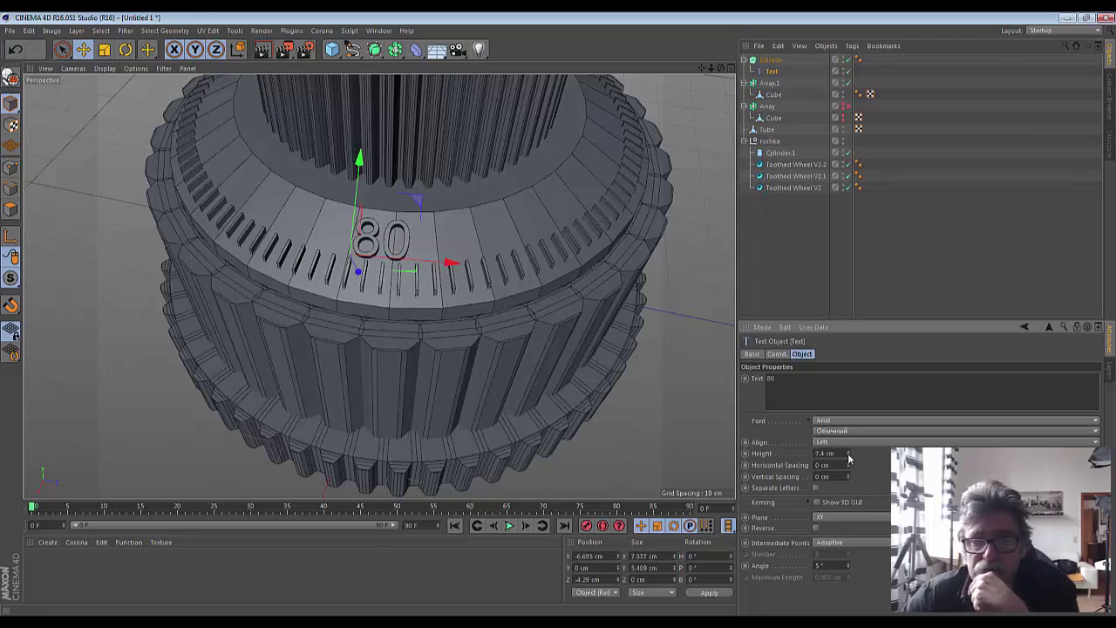
click(848, 456)
click(848, 456)
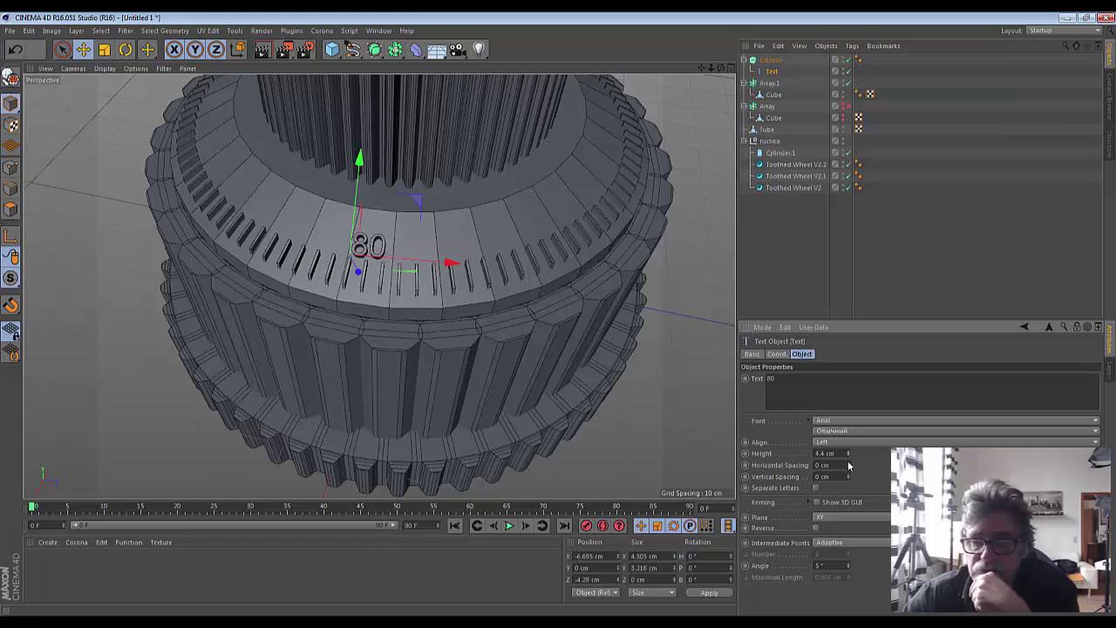
click(849, 451)
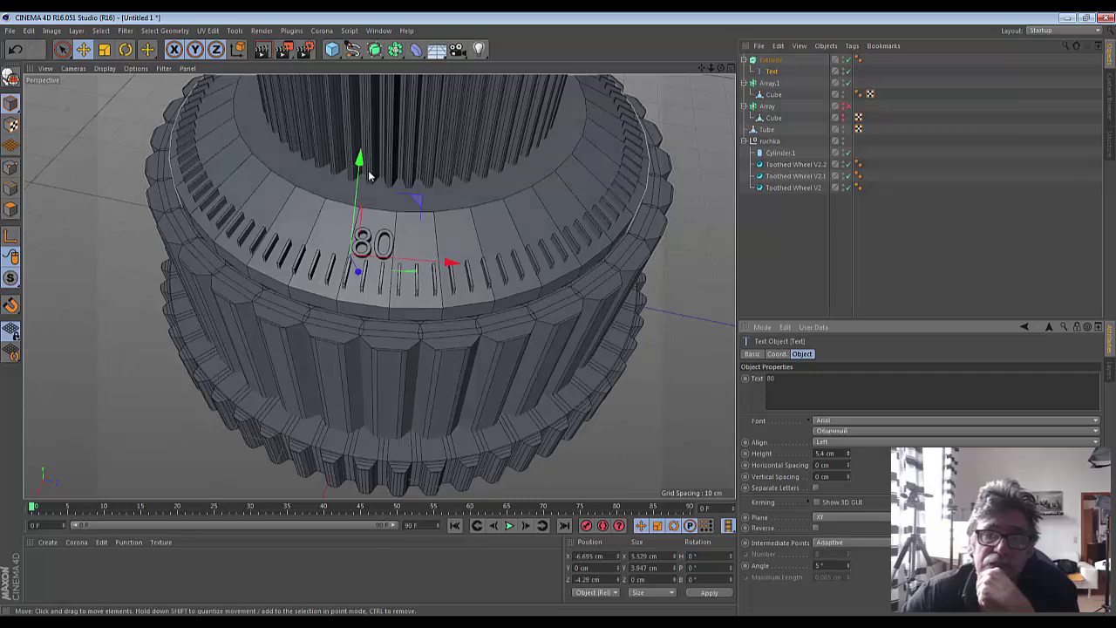
drag(360, 160, 359, 153)
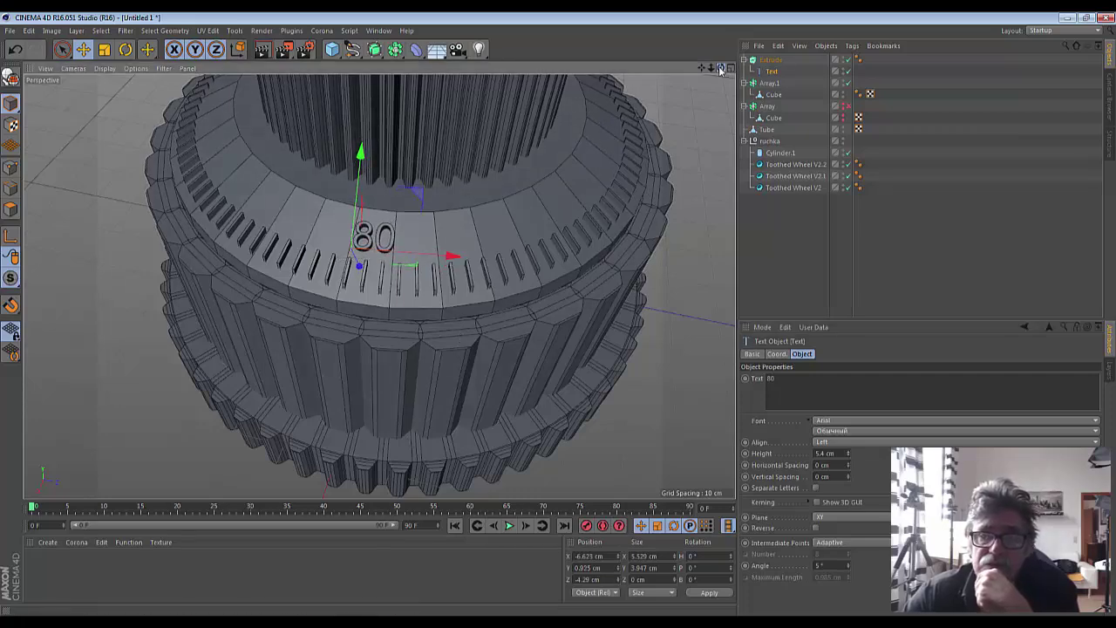
drag(720, 70, 379, 286)
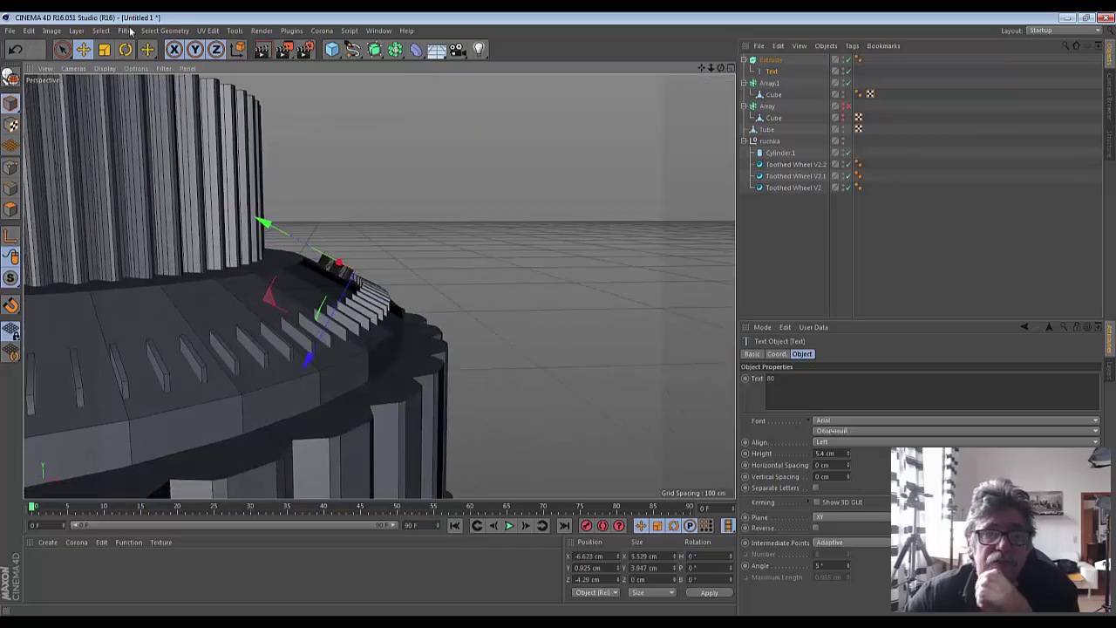
click(84, 49)
- Return to free object selection and orbit the view to see the gear from below
click(62, 50)
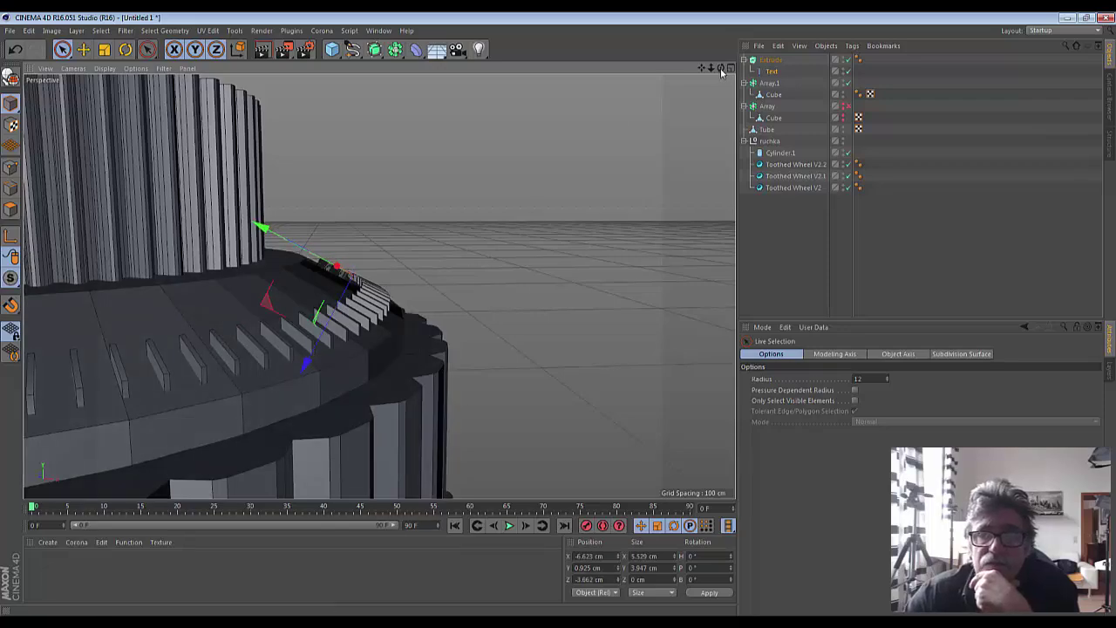
mouse_move(725, 70)
mouse_down()
mouse_move(379, 286)
mouse_move(721, 87)
mouse_up()
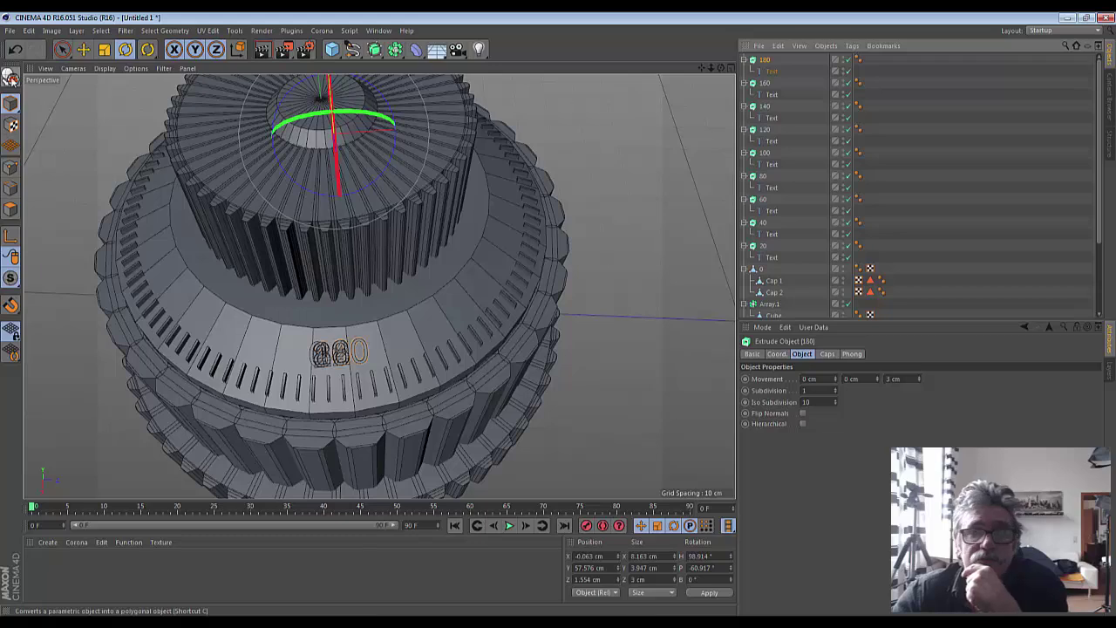
- Make the 180, 160, 140, 120 and 100 labels editable polygon objects
click(10, 77)
click(758, 71)
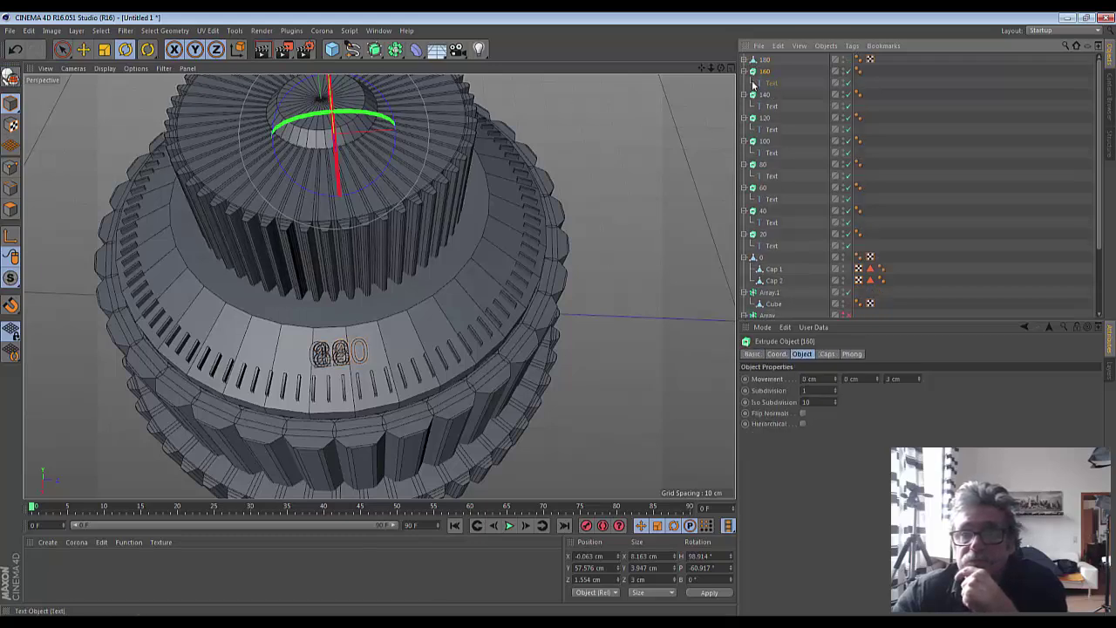
click(12, 84)
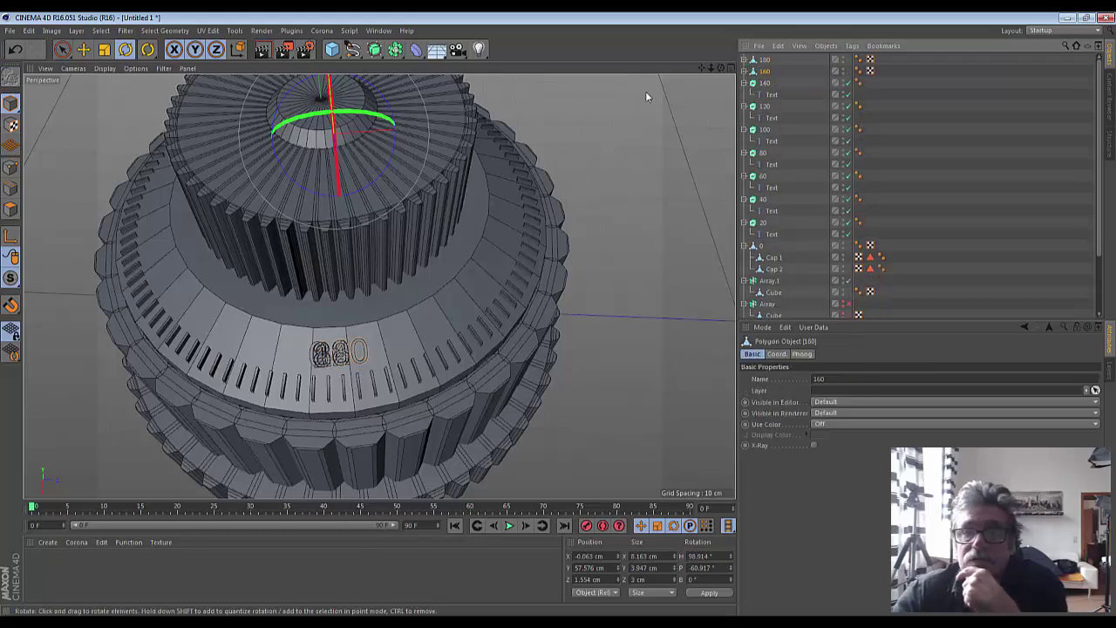
click(759, 83)
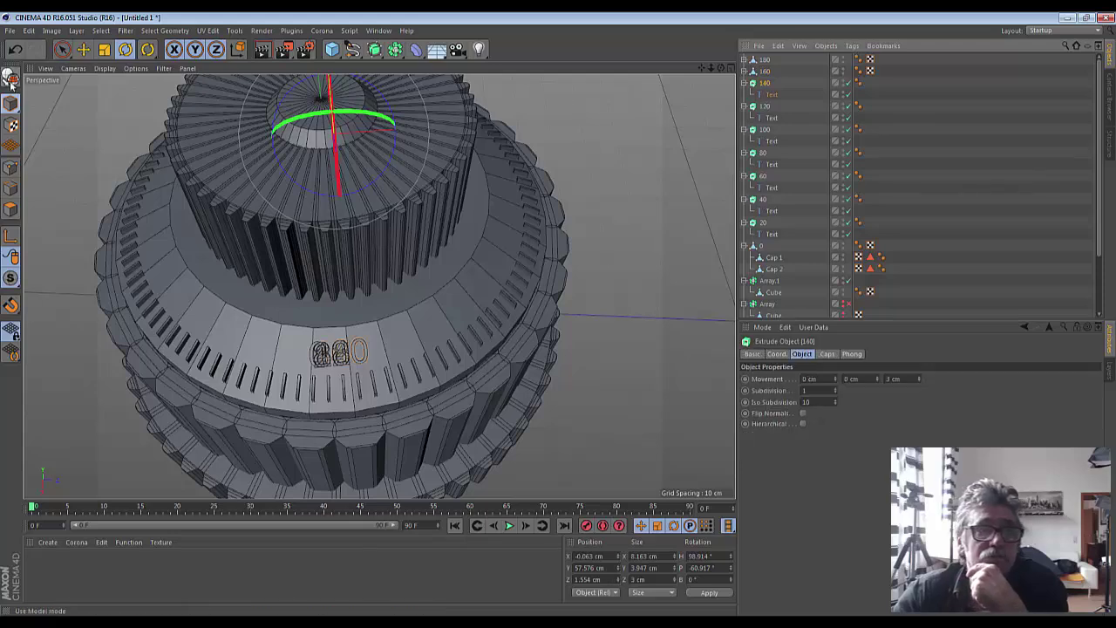
click(12, 80)
click(755, 95)
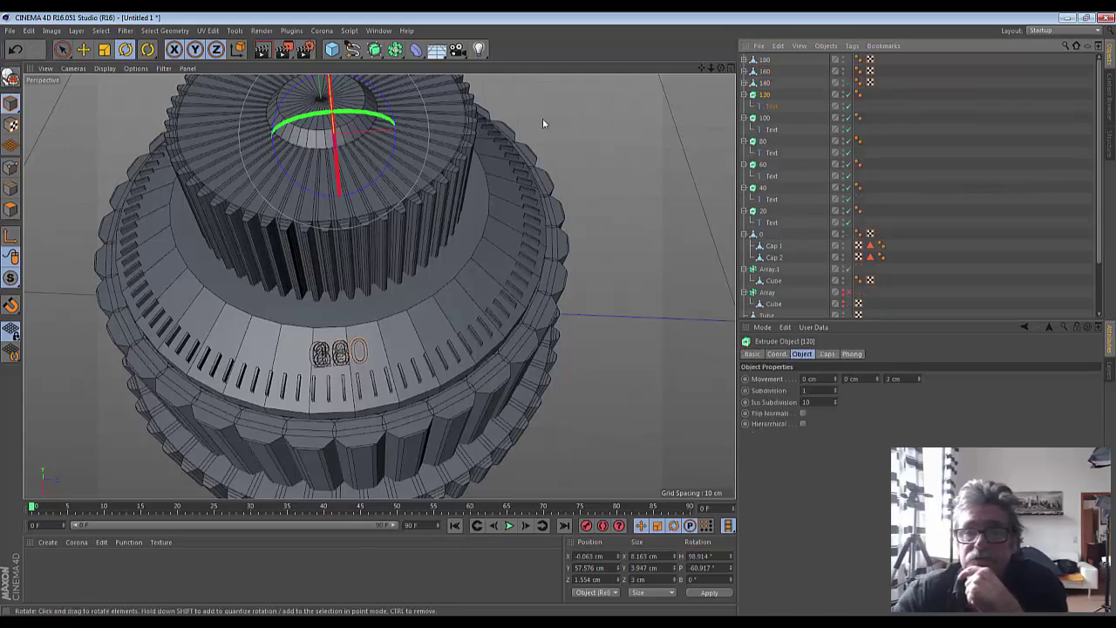
click(11, 80)
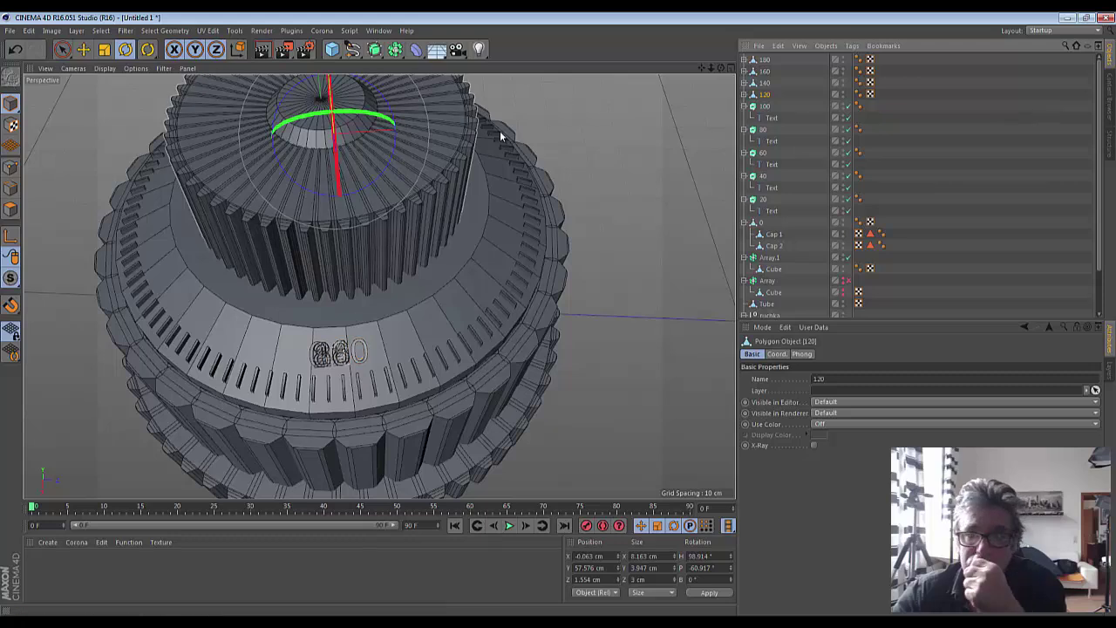
click(757, 106)
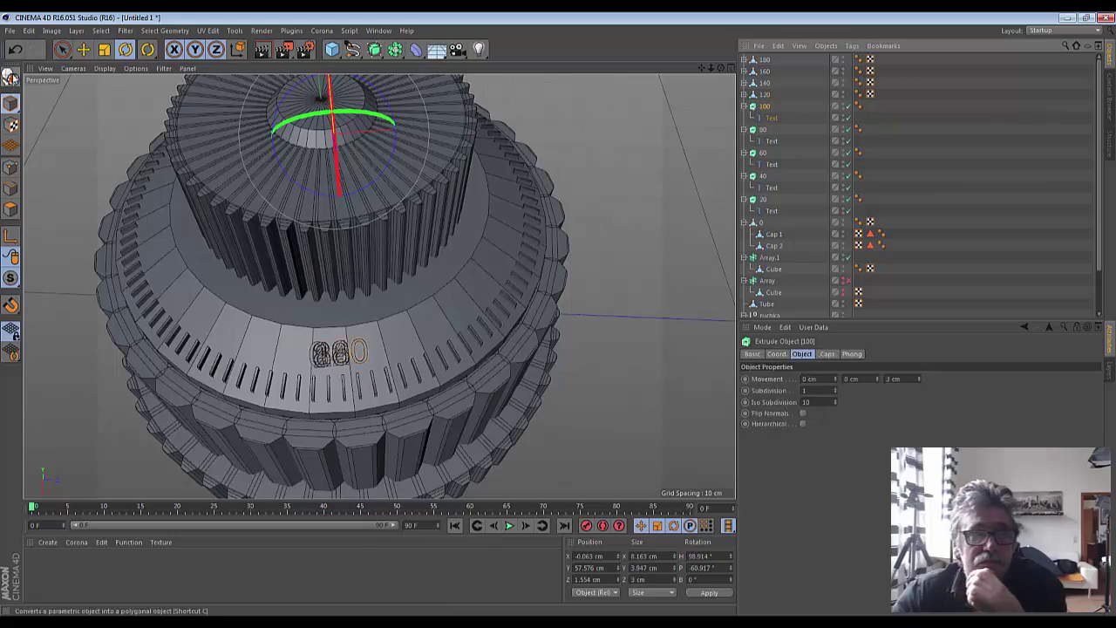
click(11, 80)
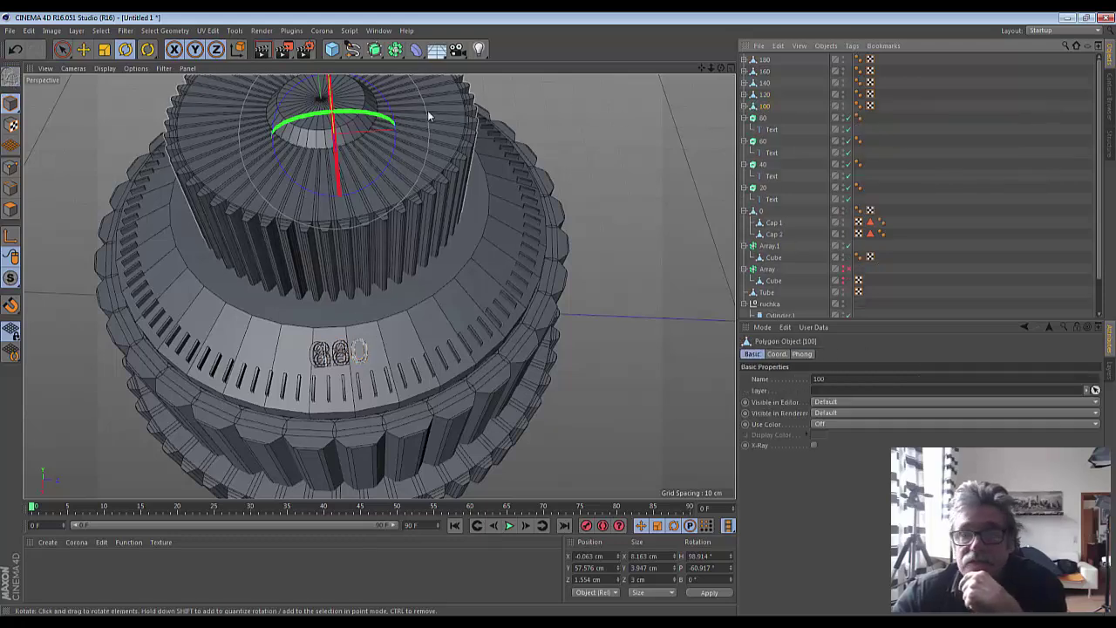
- Make the 80, 60, 40 and 20 labels editable, then collapse the 0 label's children
click(755, 118)
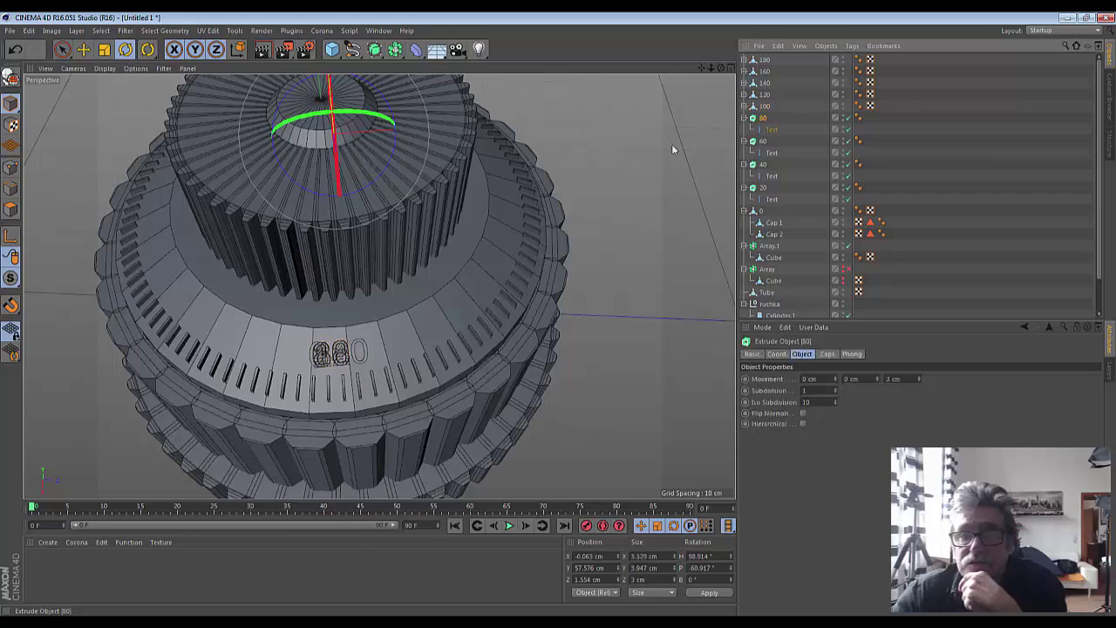
click(11, 80)
click(755, 130)
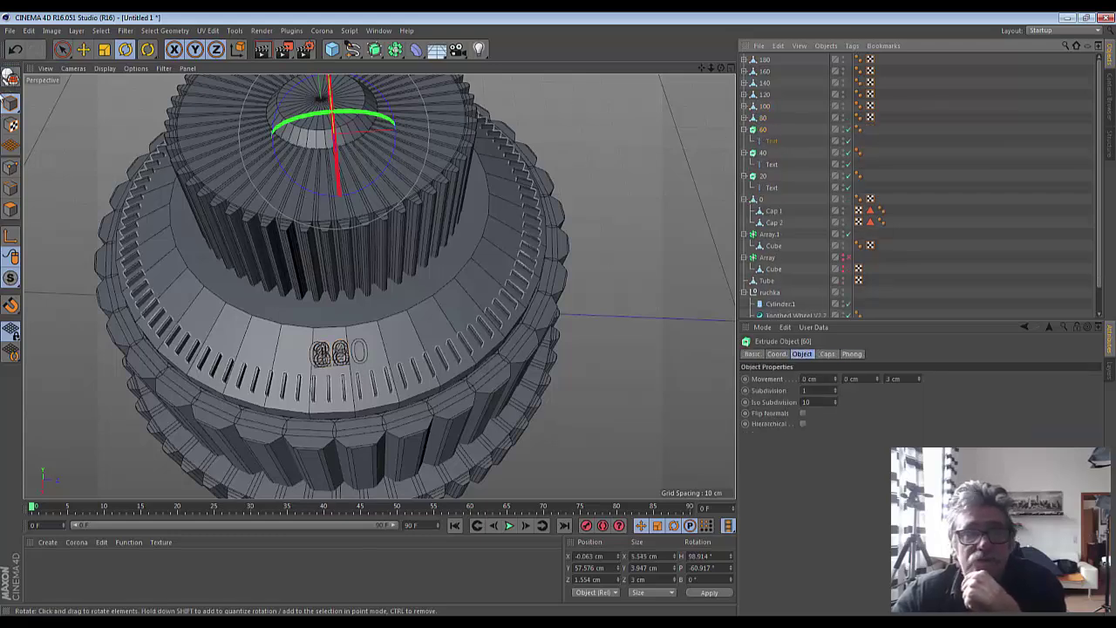
click(11, 80)
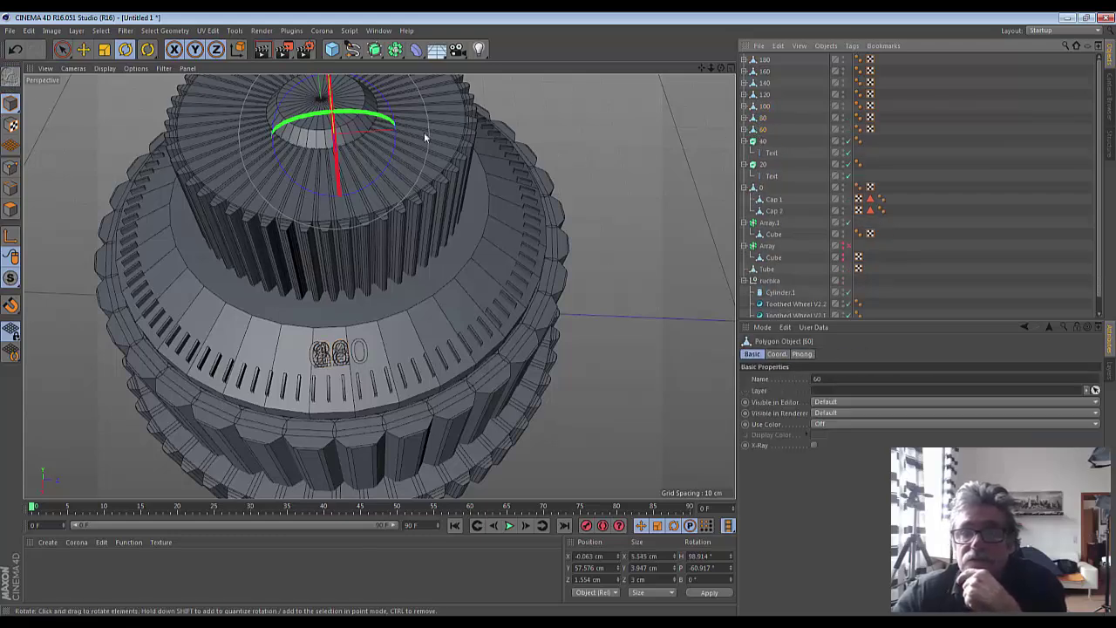
click(755, 142)
click(9, 78)
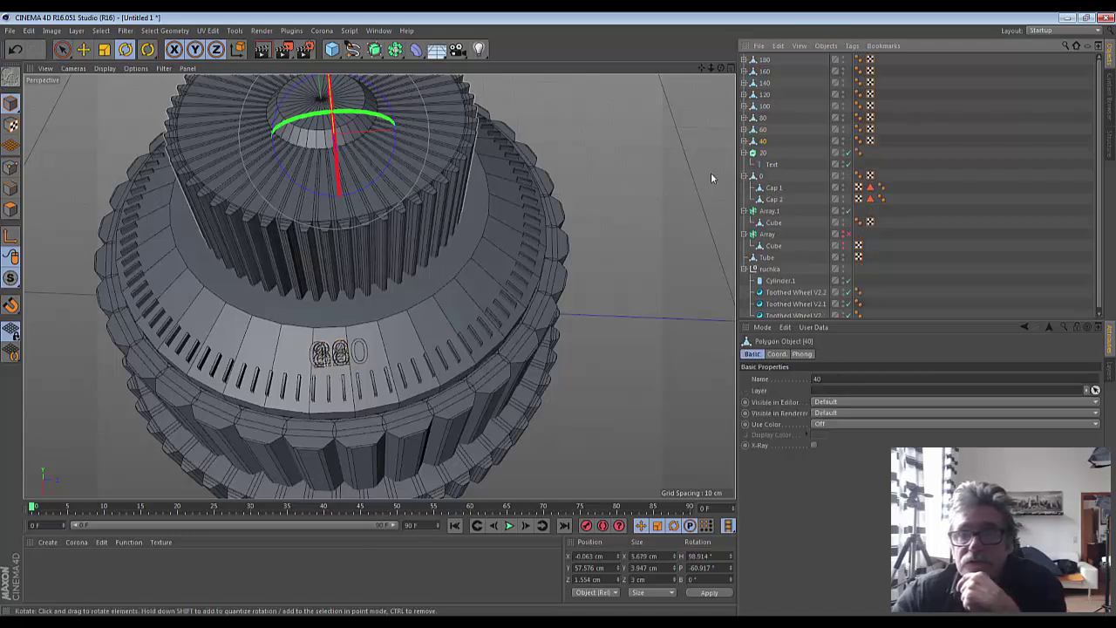
click(755, 154)
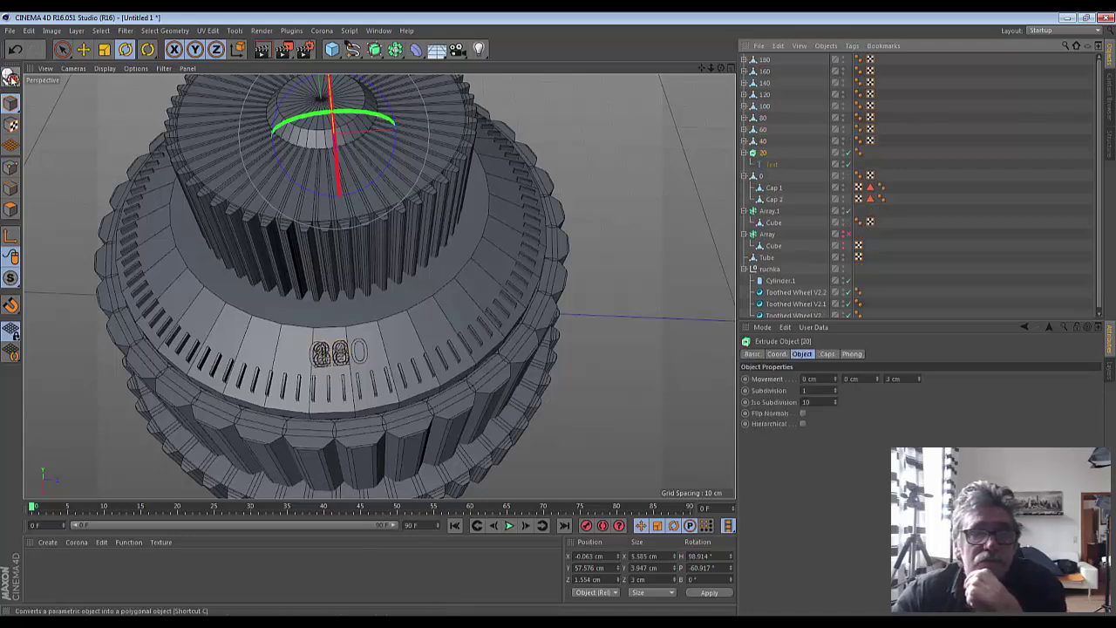
click(10, 79)
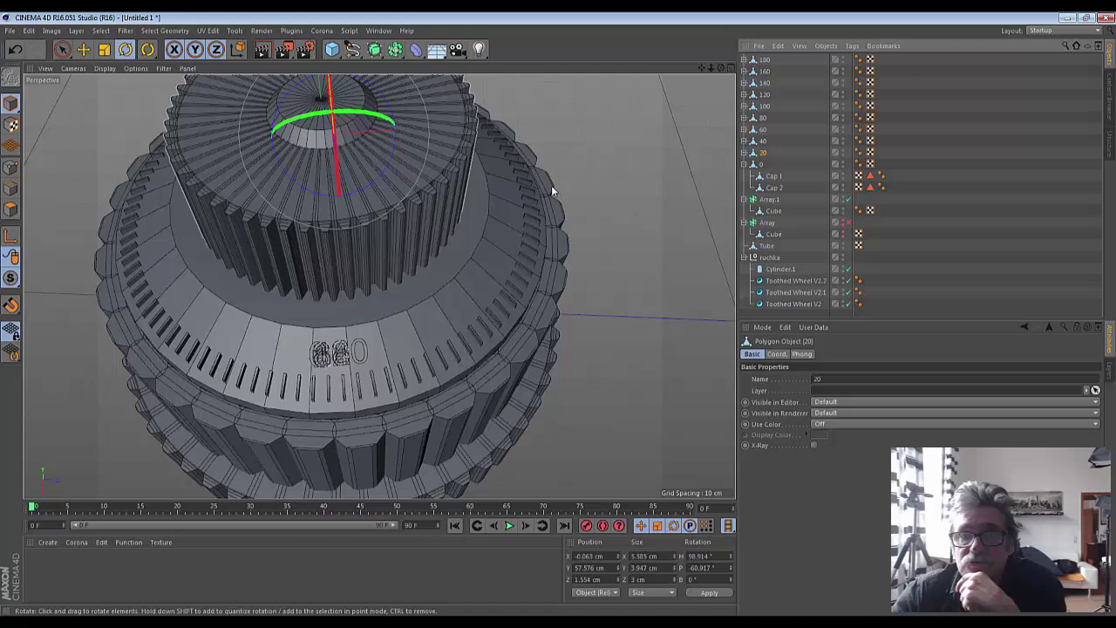
click(743, 165)
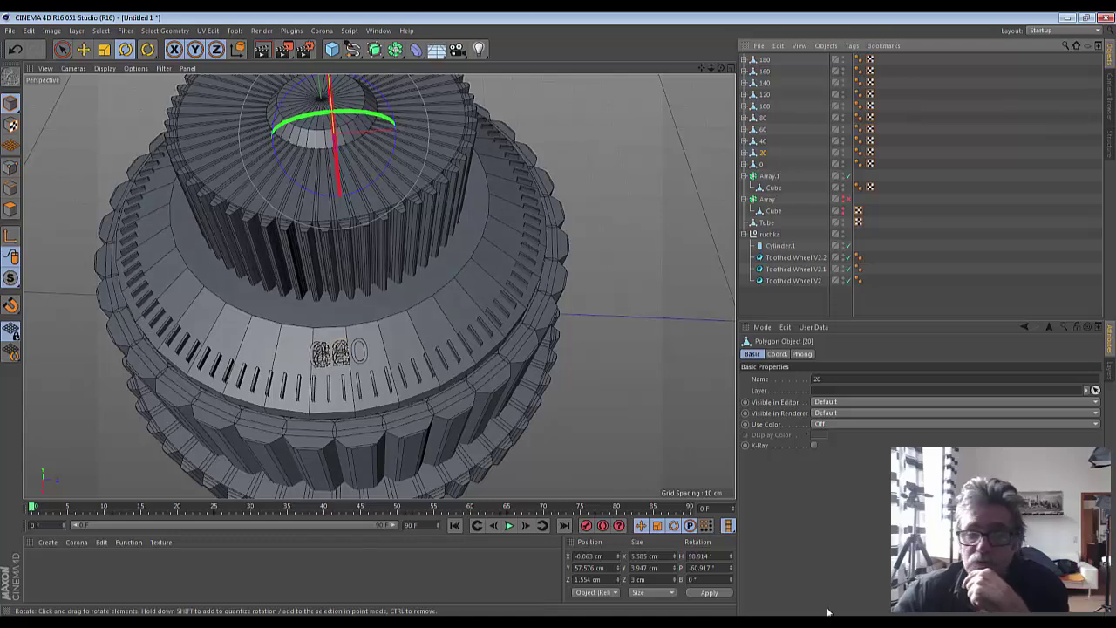
- Delete the helper cylinder and check the 0 label's rotation
key(F9)
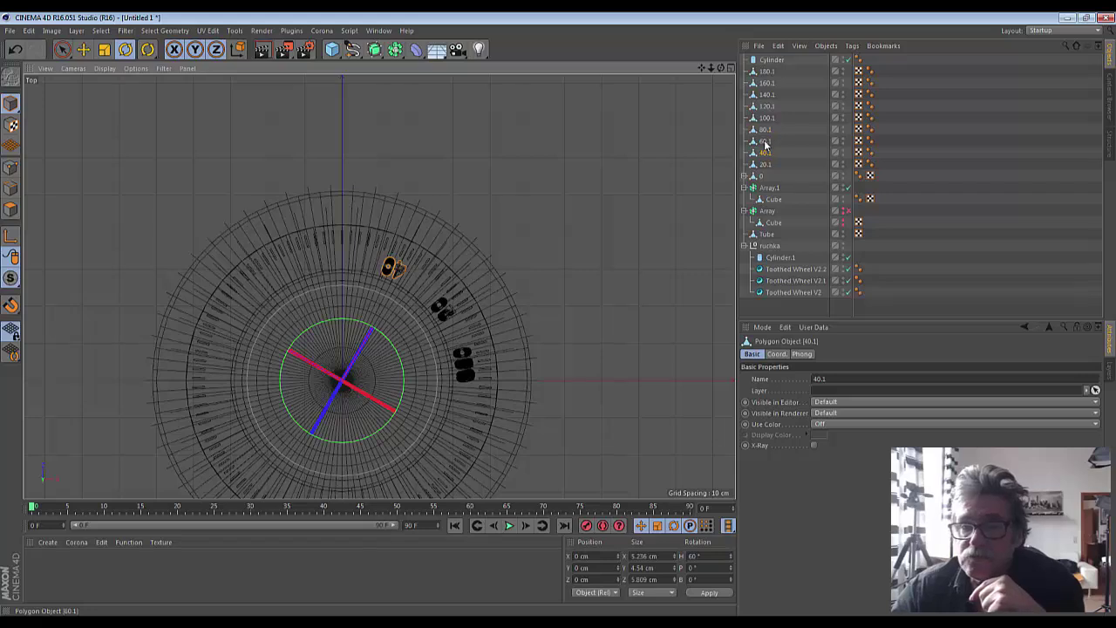
click(767, 60)
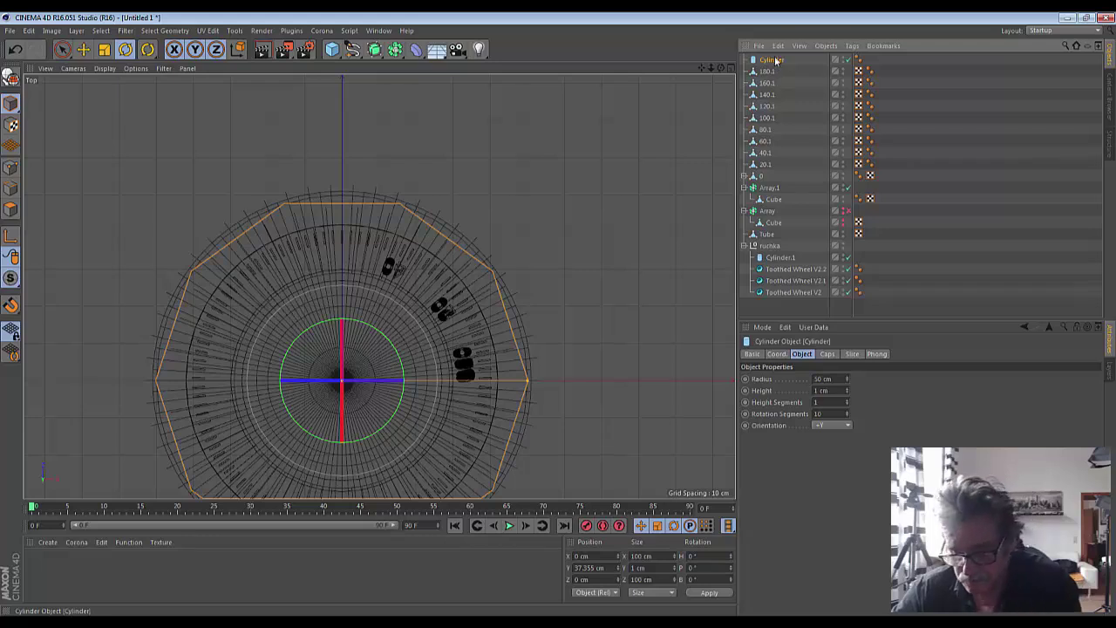
key(Delete)
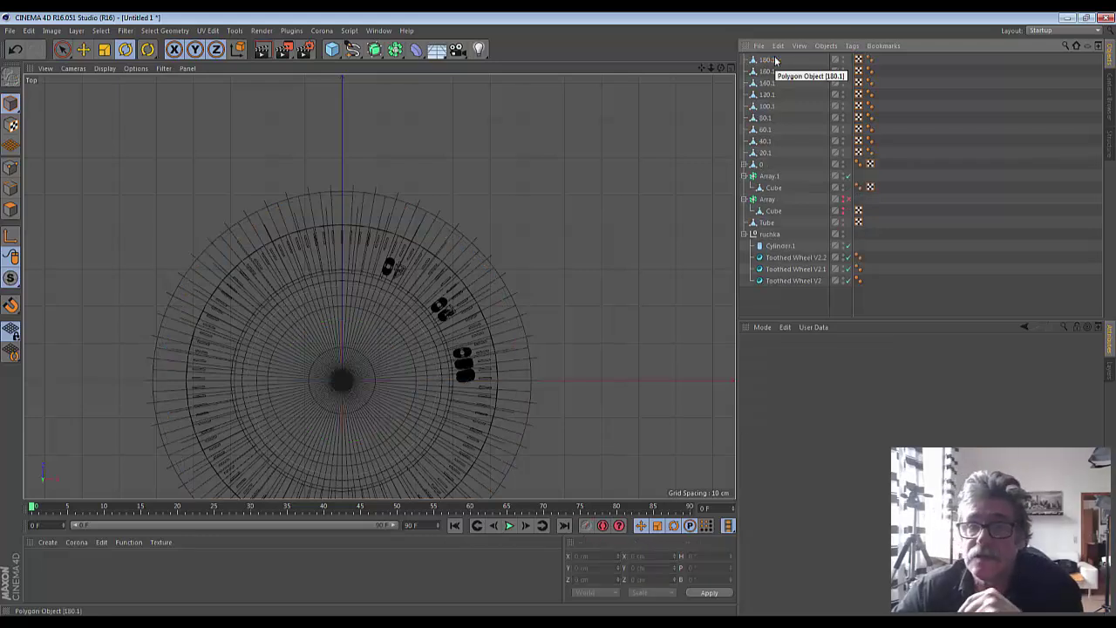
click(761, 157)
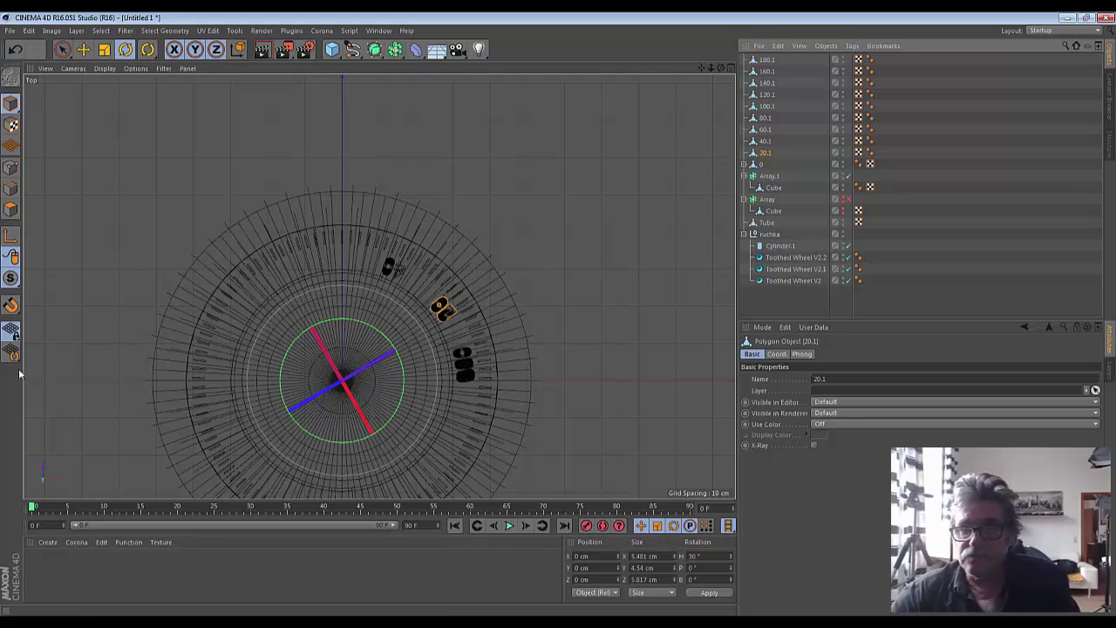
click(772, 188)
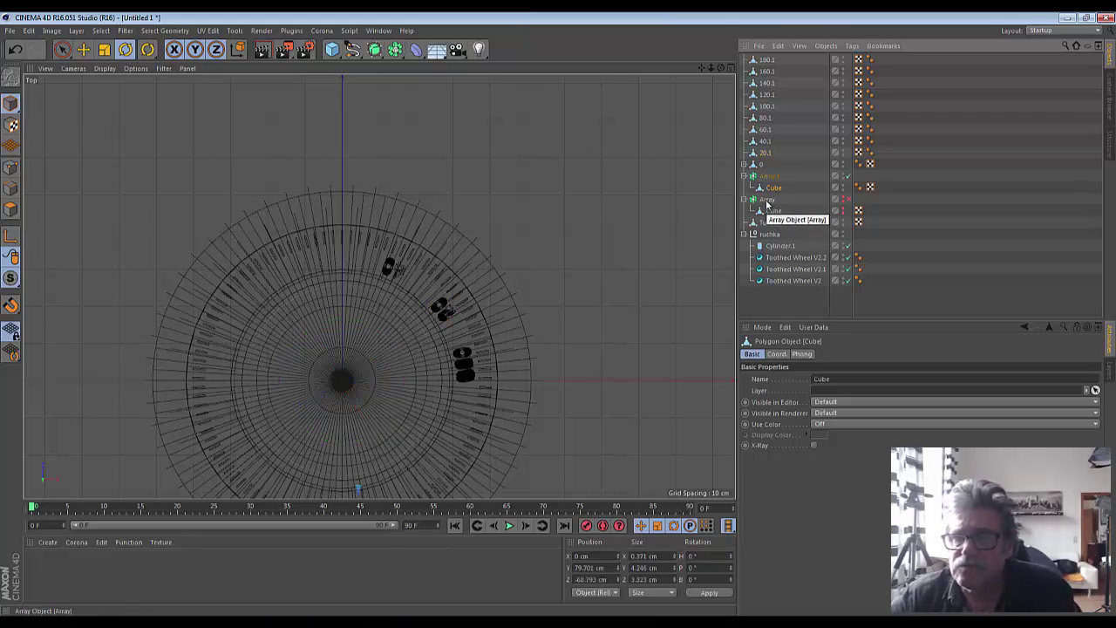
click(756, 166)
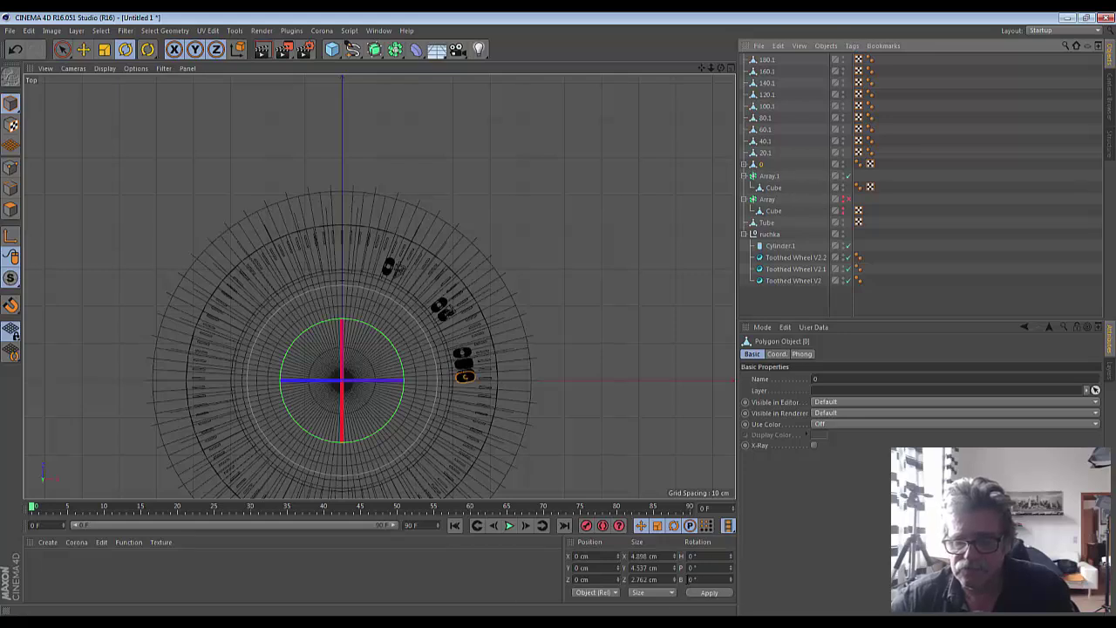
- Set the 20.1 label's heading to 36° and the 40.1 label's heading to 72°
click(766, 153)
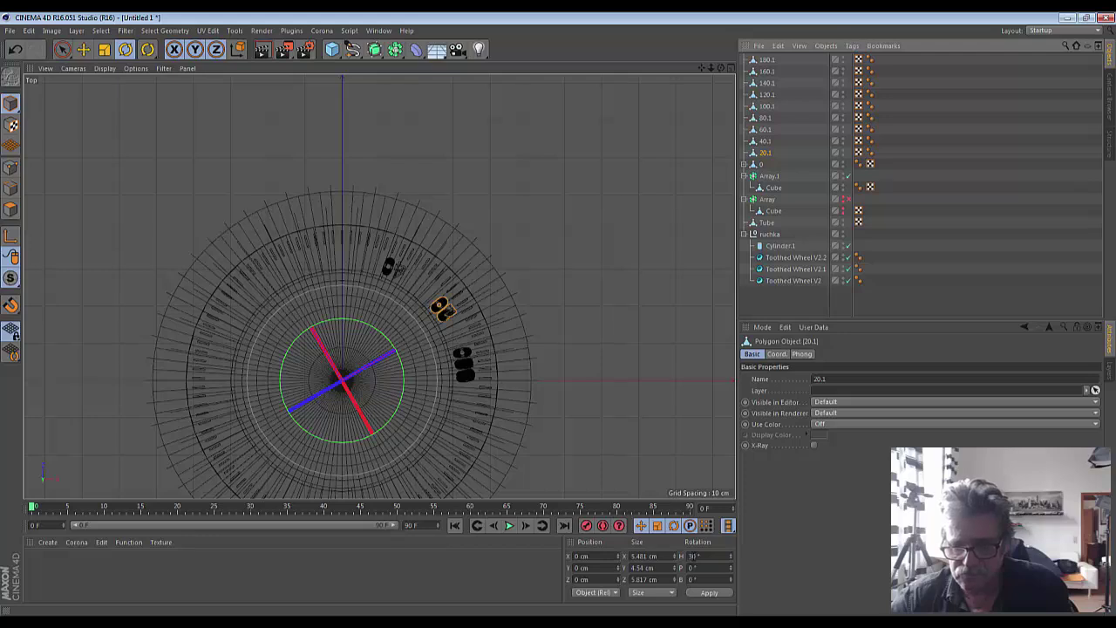
click(693, 555)
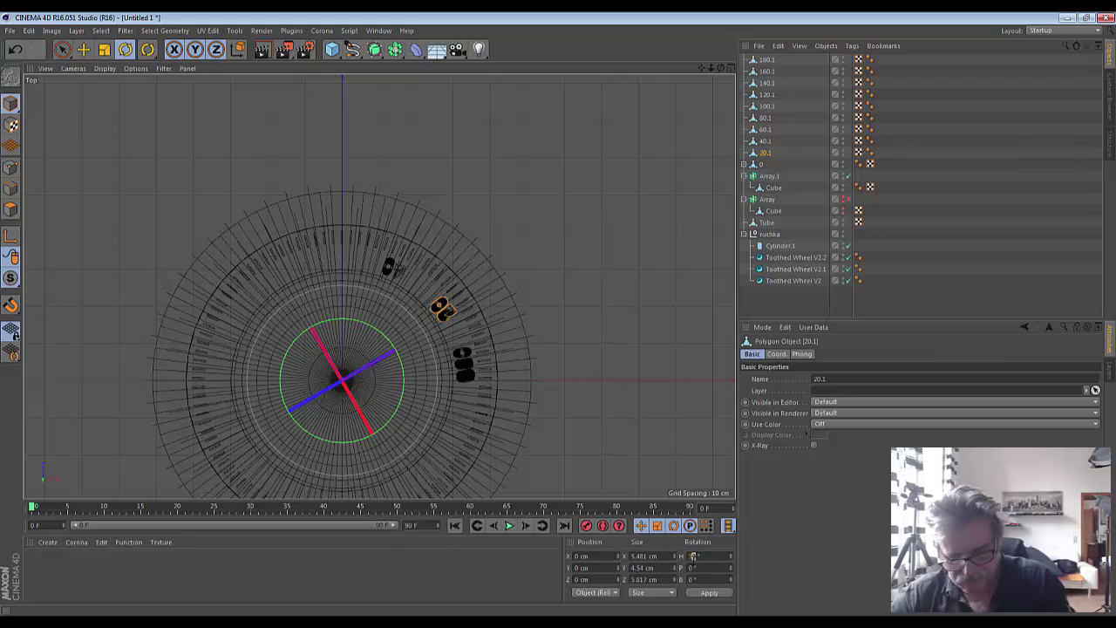
key(Return)
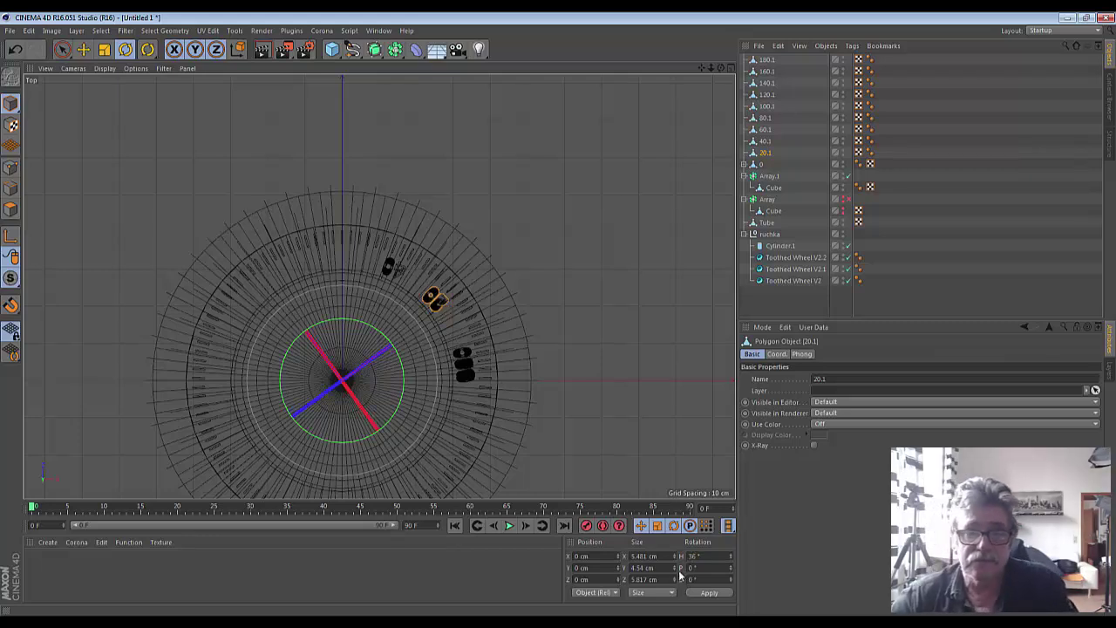
click(763, 141)
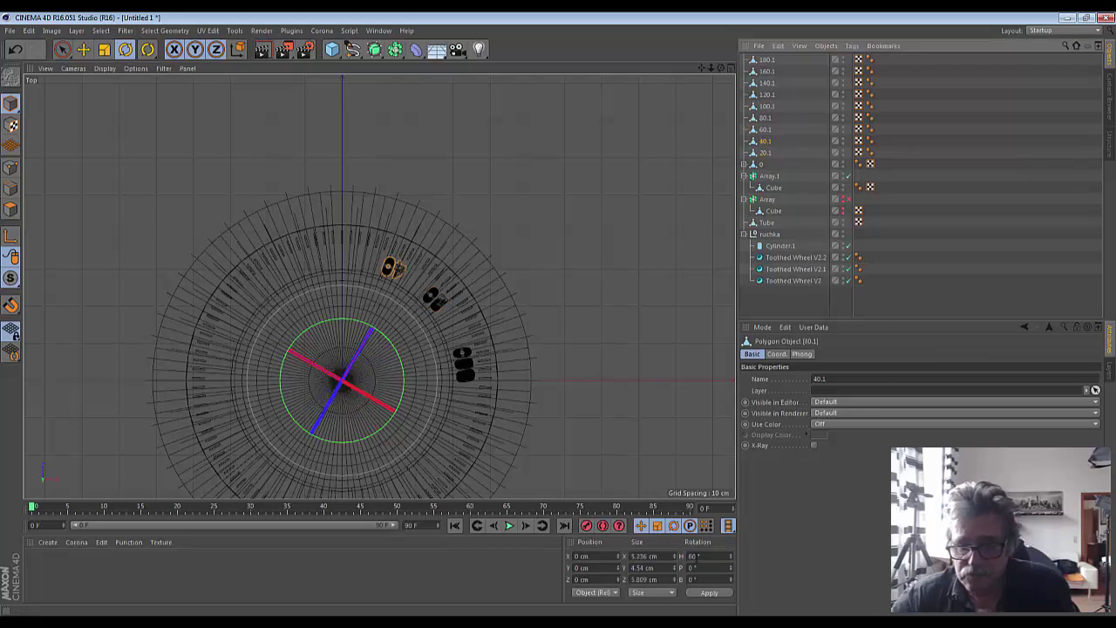
click(693, 556)
text(72)
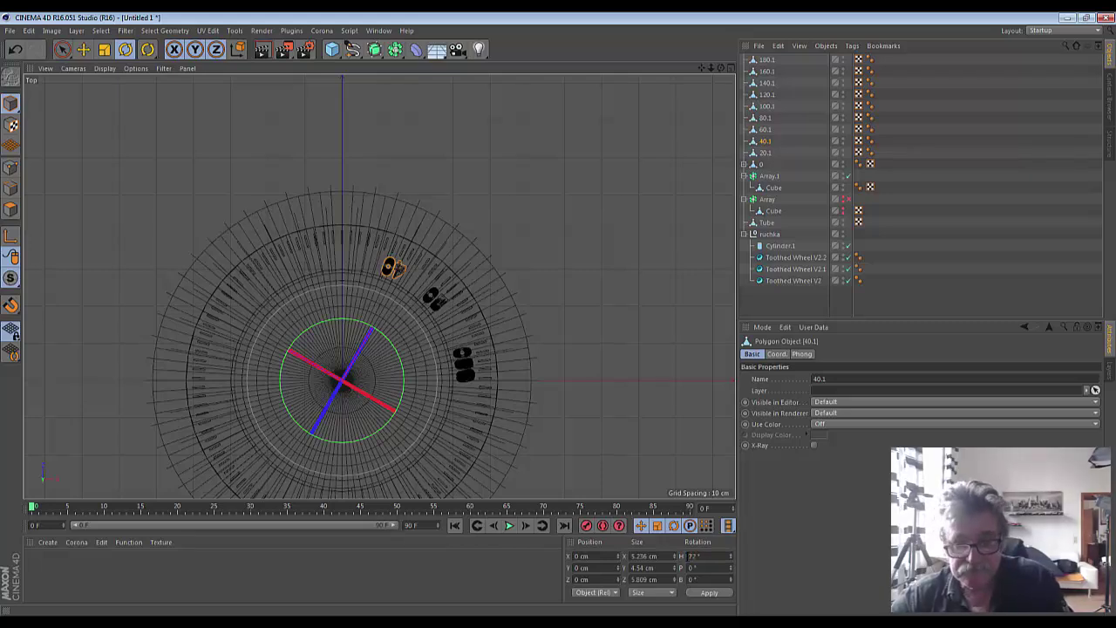
key(Return)
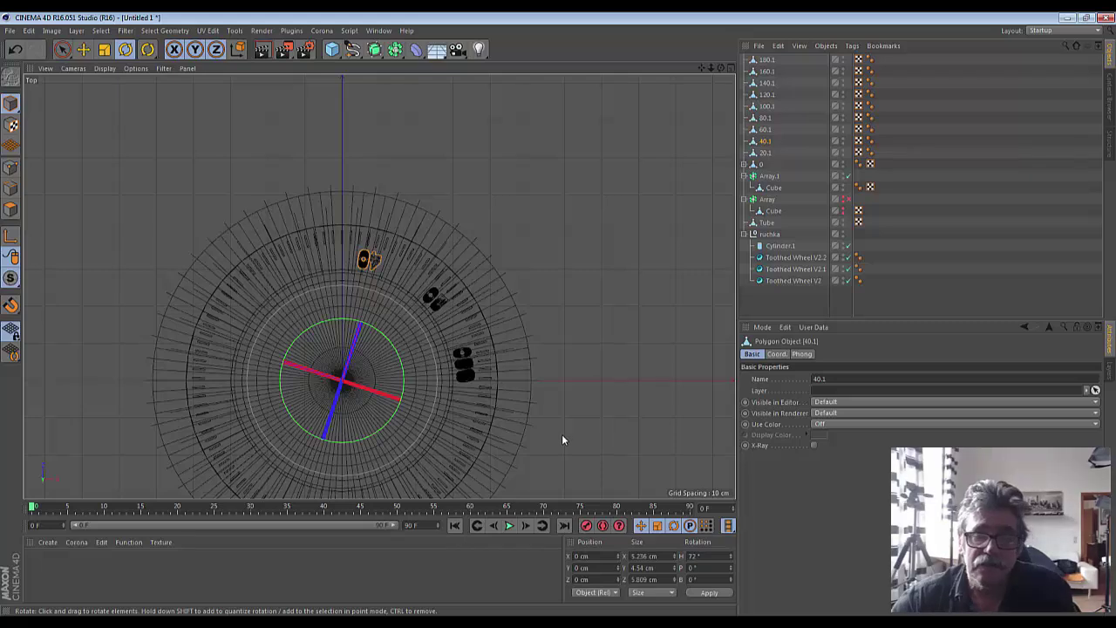
click(763, 133)
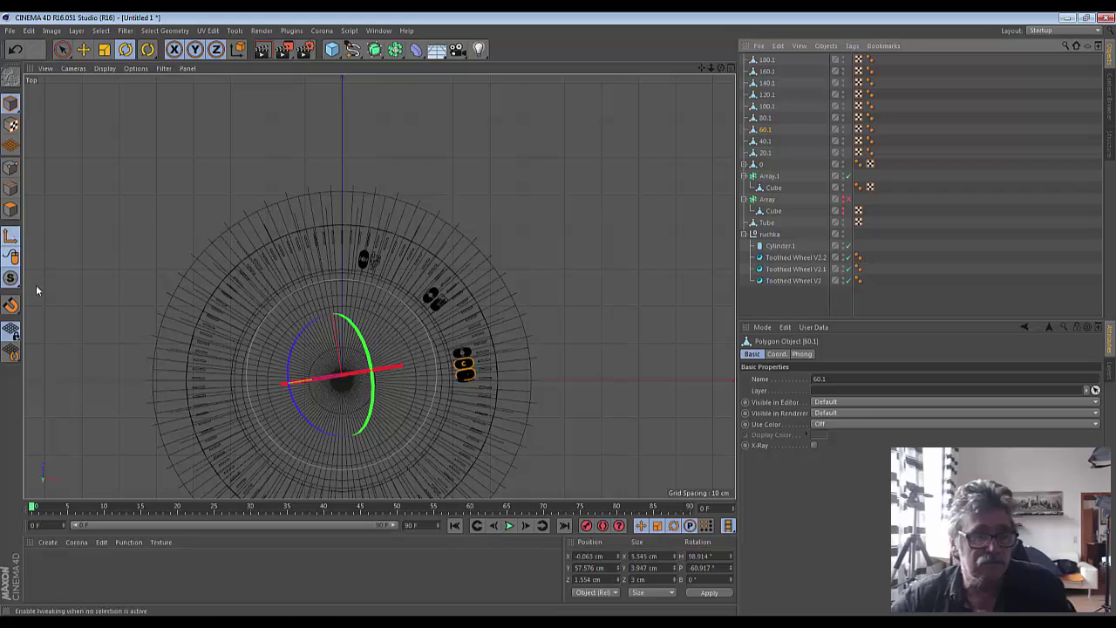
- Zero the 60.1 label's X/Y/Z position and H/P rotation and apply
double_click(710, 557)
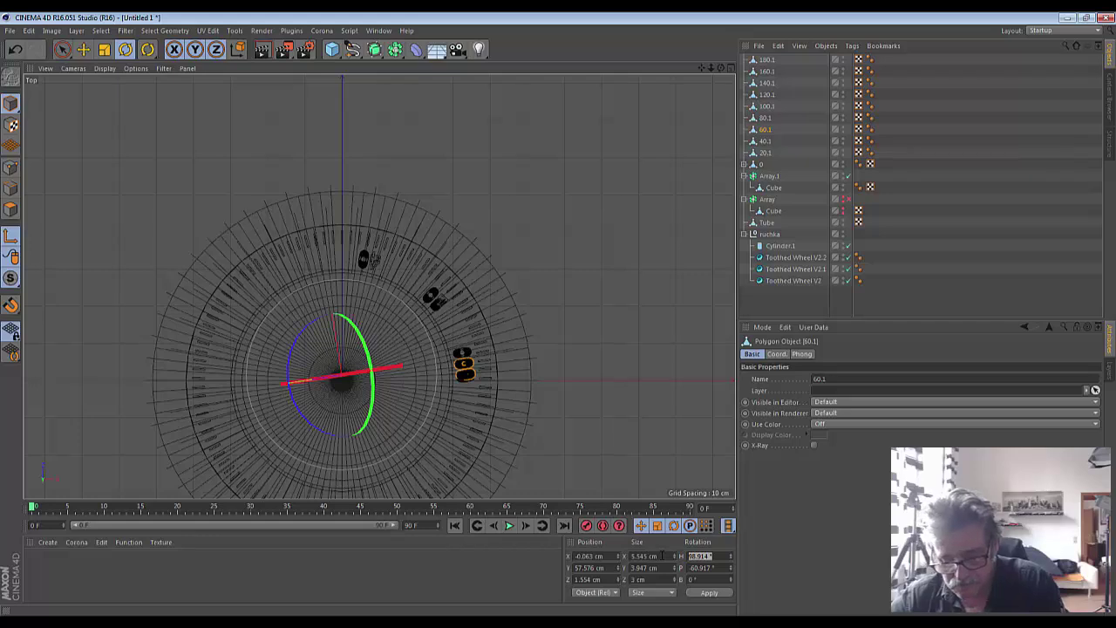
key(BackSpace)
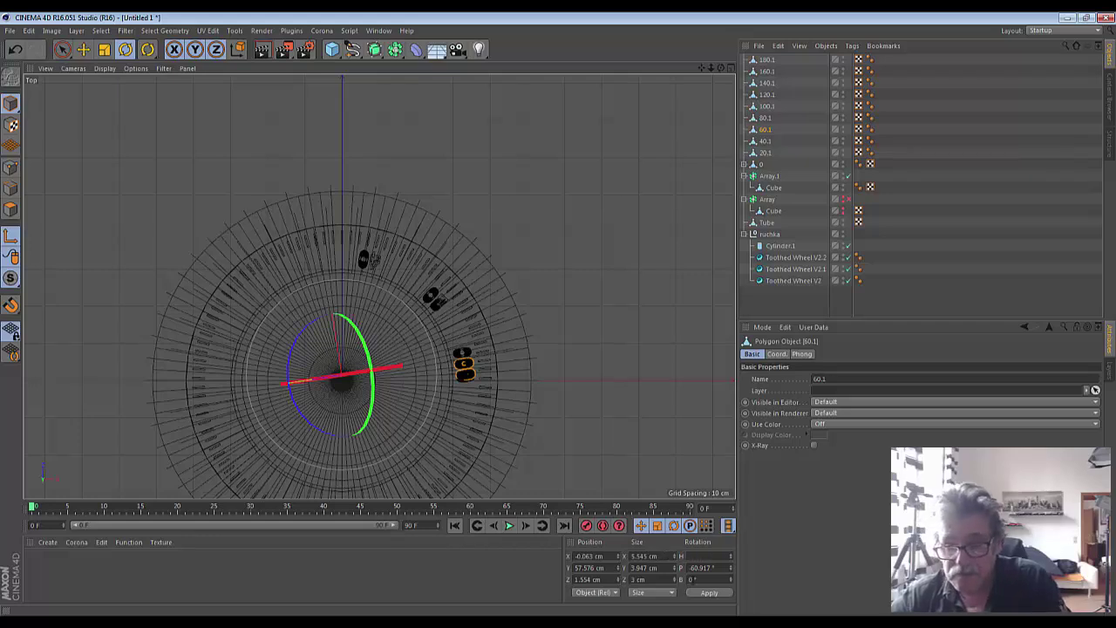
key(Tab)
key(BackSpace)
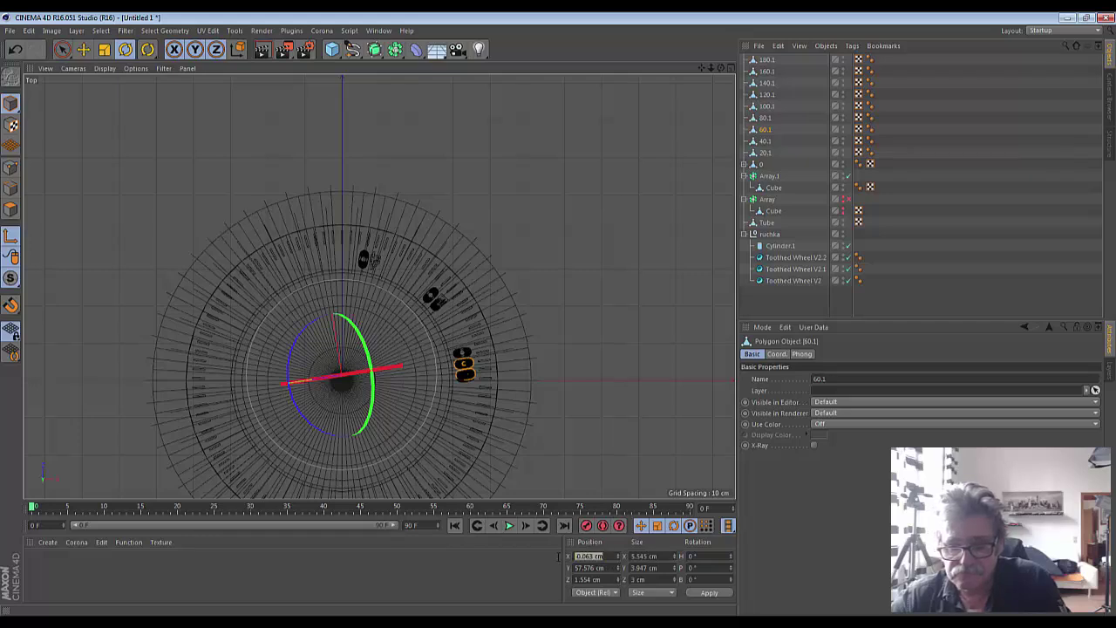
key(BackSpace)
key(BackSpace)
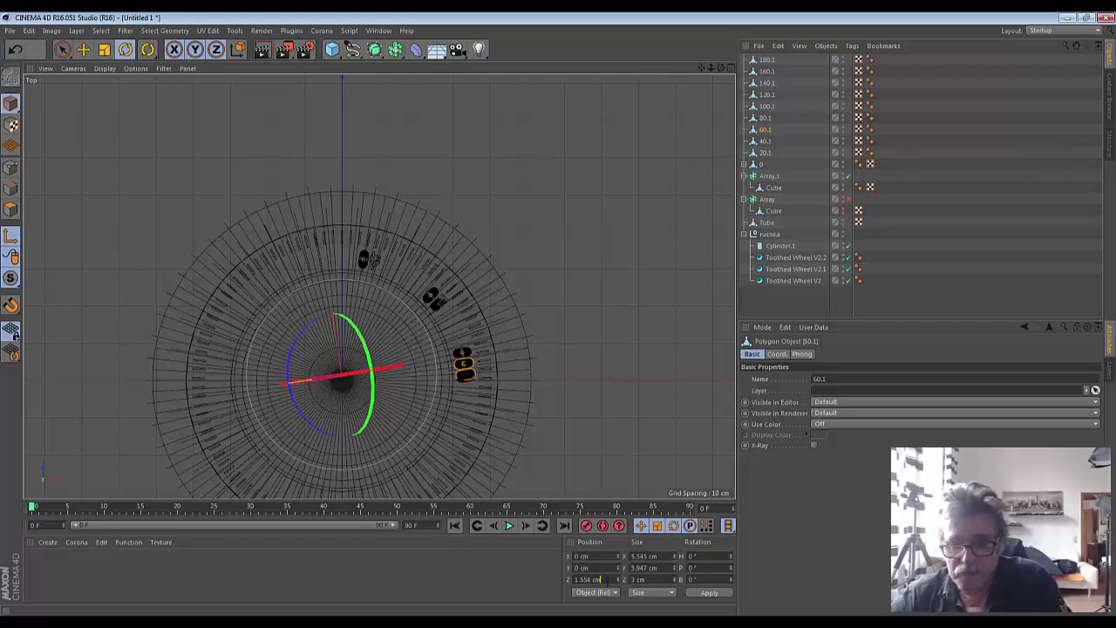
key(Tab)
key(BackSpace)
click(711, 593)
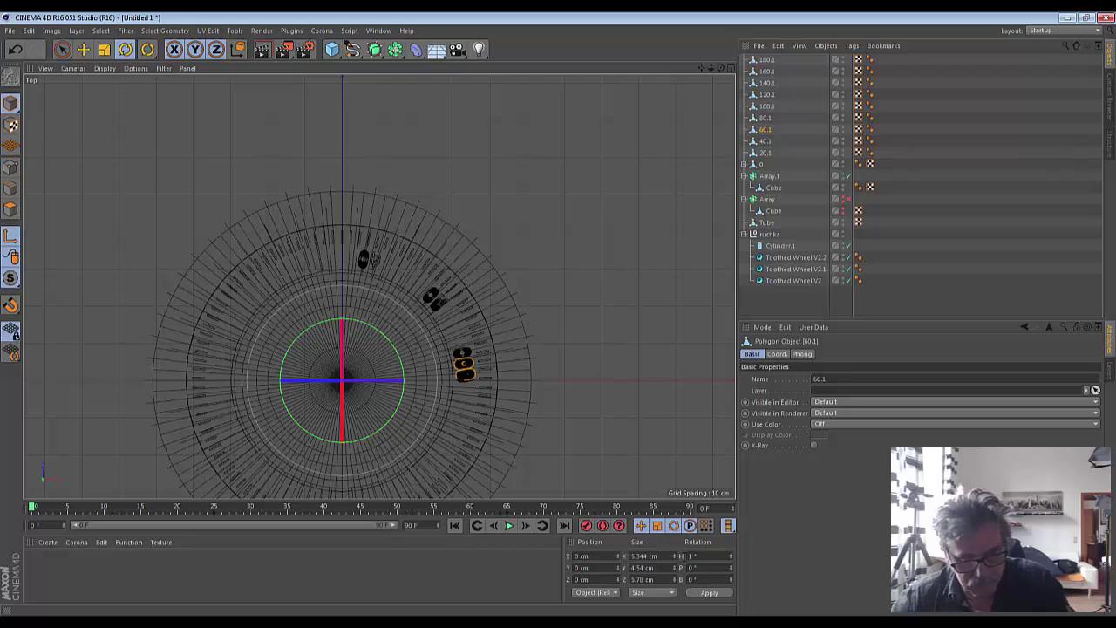
- Give the 60.1 label a 104° heading rotation and apply it
click(693, 555)
text(104)
key(Return)
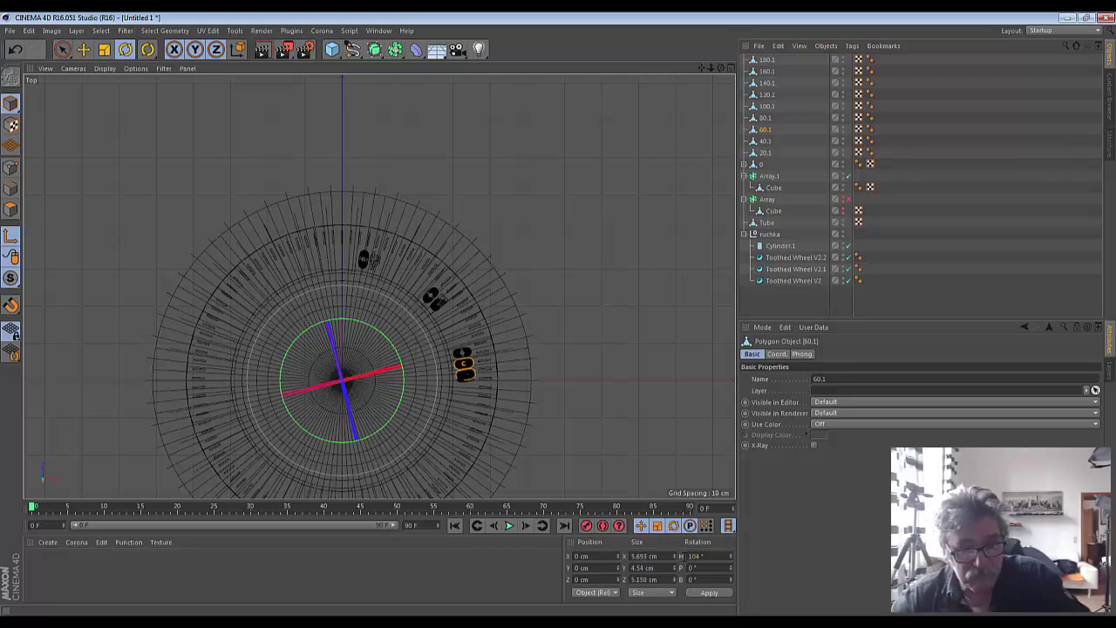
key(ctrl+z)
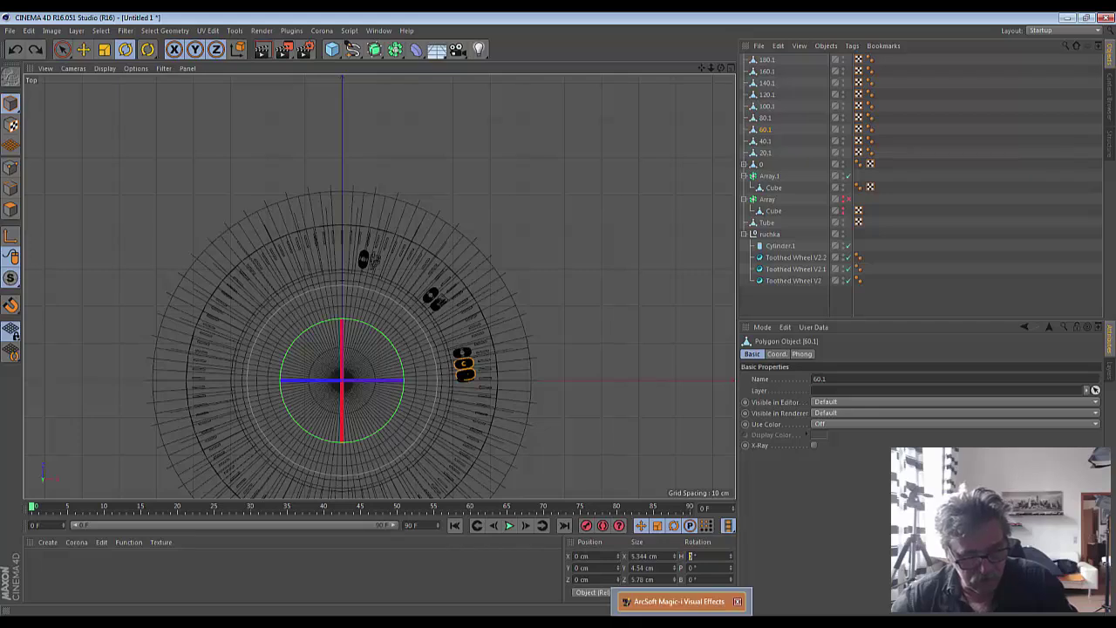
text(19)
key(BackSpace)
text(04)
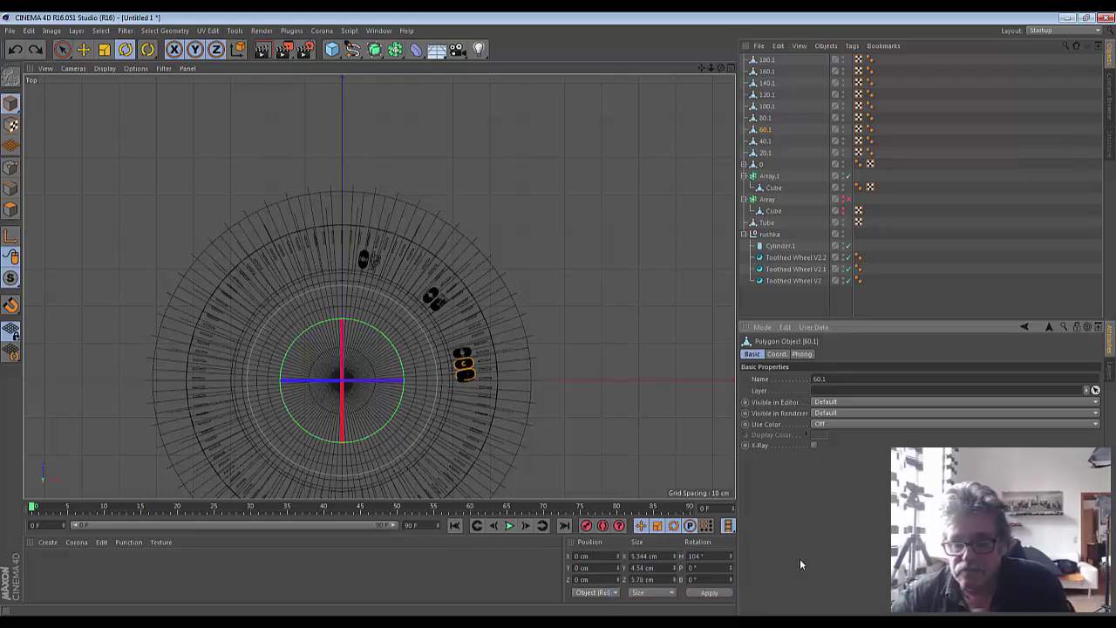
click(713, 593)
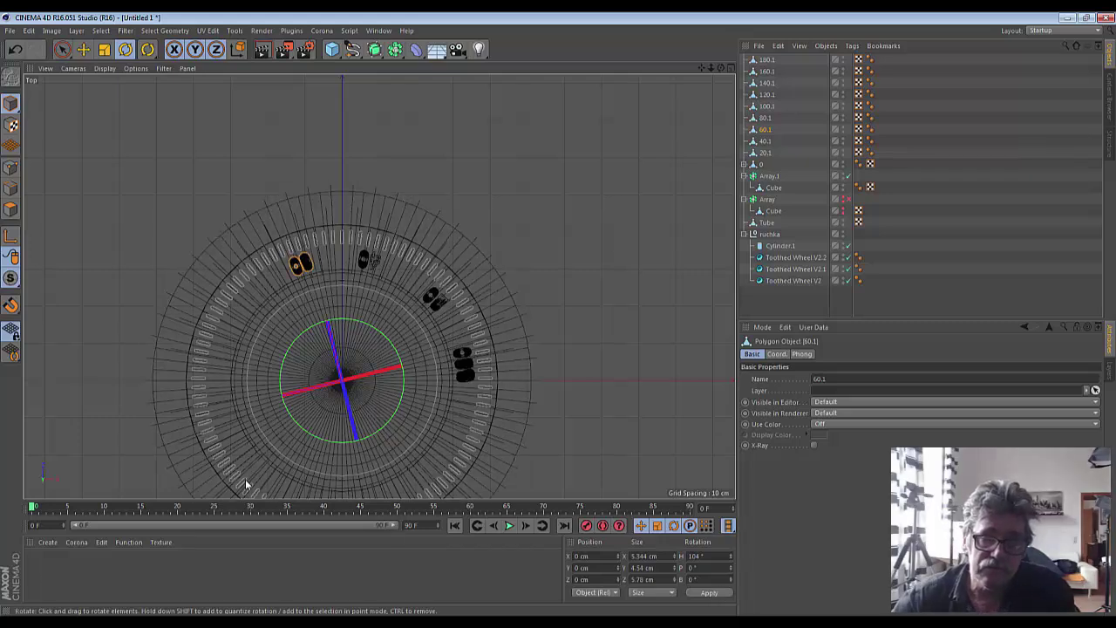
- Zoom out and reframe the view on the knob
scroll(519, 357, down, 2)
scroll(519, 357, down, 3)
scroll(518, 359, down, 2)
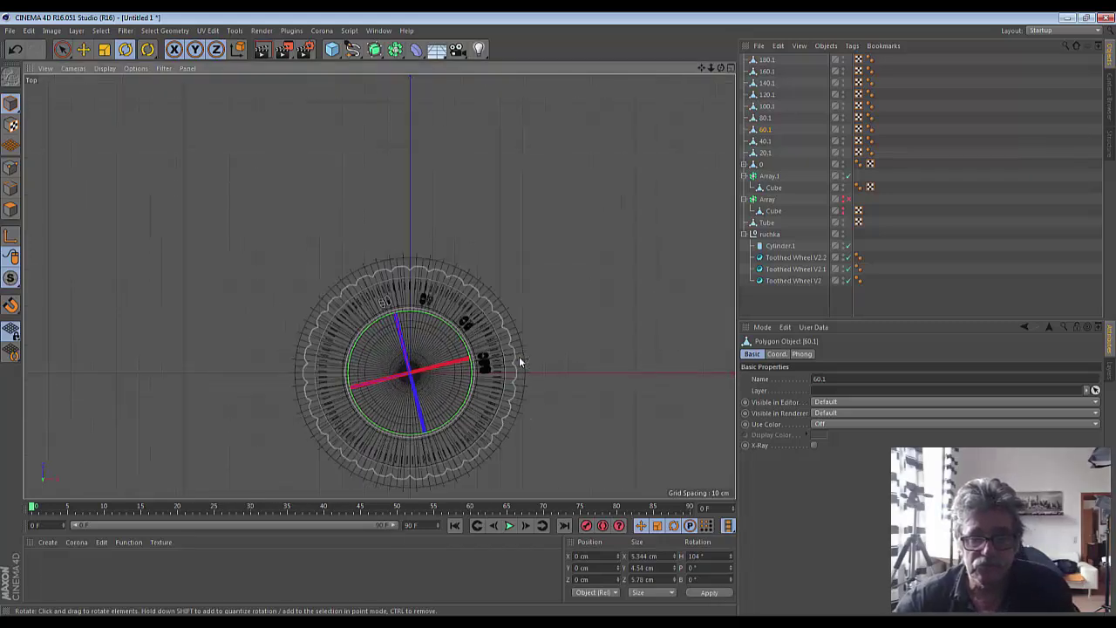
scroll(519, 360, up, 1)
mouse_move(701, 68)
mouse_down()
mouse_move(379, 286)
mouse_move(590, 320)
mouse_up()
scroll(573, 356, up, 2)
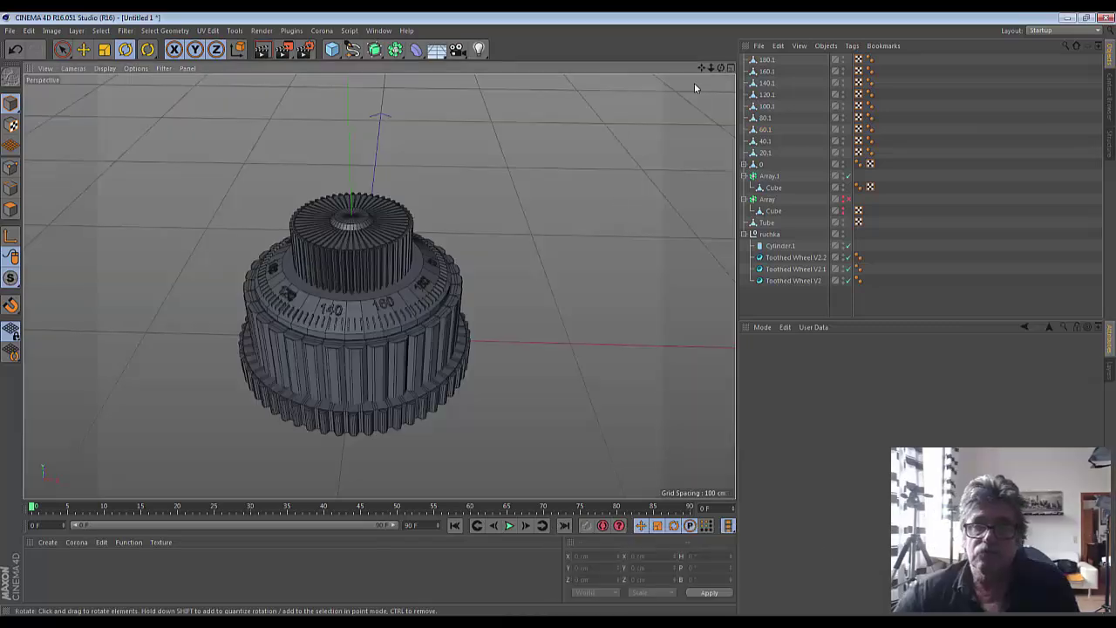
- Orbit the perspective view to inspect the labelled knob from several angles
drag(720, 67, 721, 67)
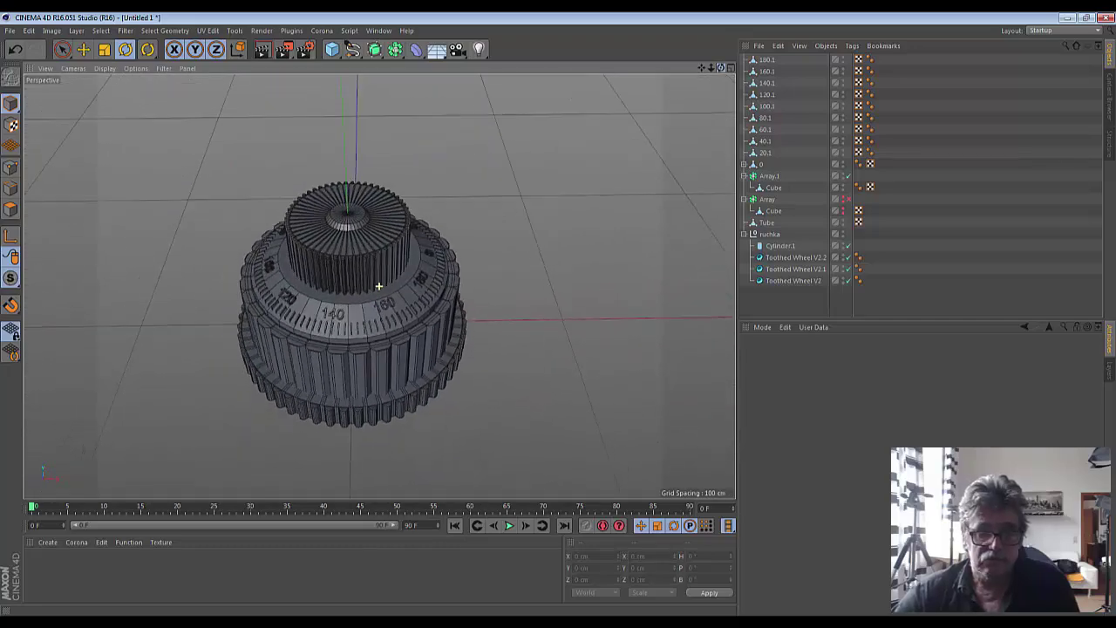
drag(720, 67, 720, 67)
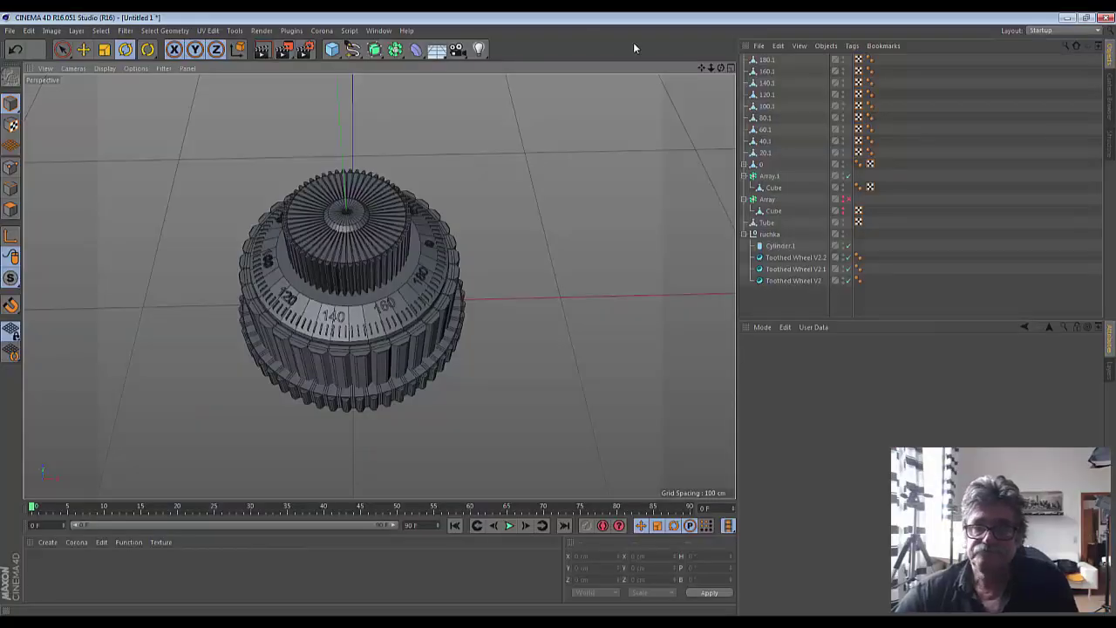
drag(720, 67, 720, 52)
alt+drag(378, 285, 378, 285)
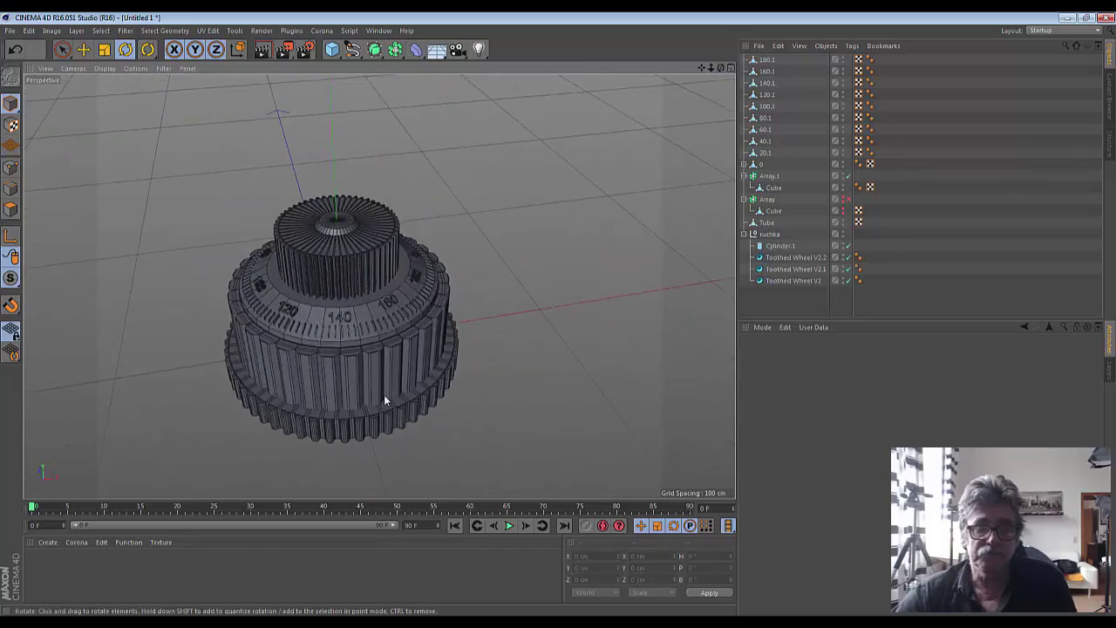
scroll(383, 394, up, 3)
scroll(413, 395, up, 2)
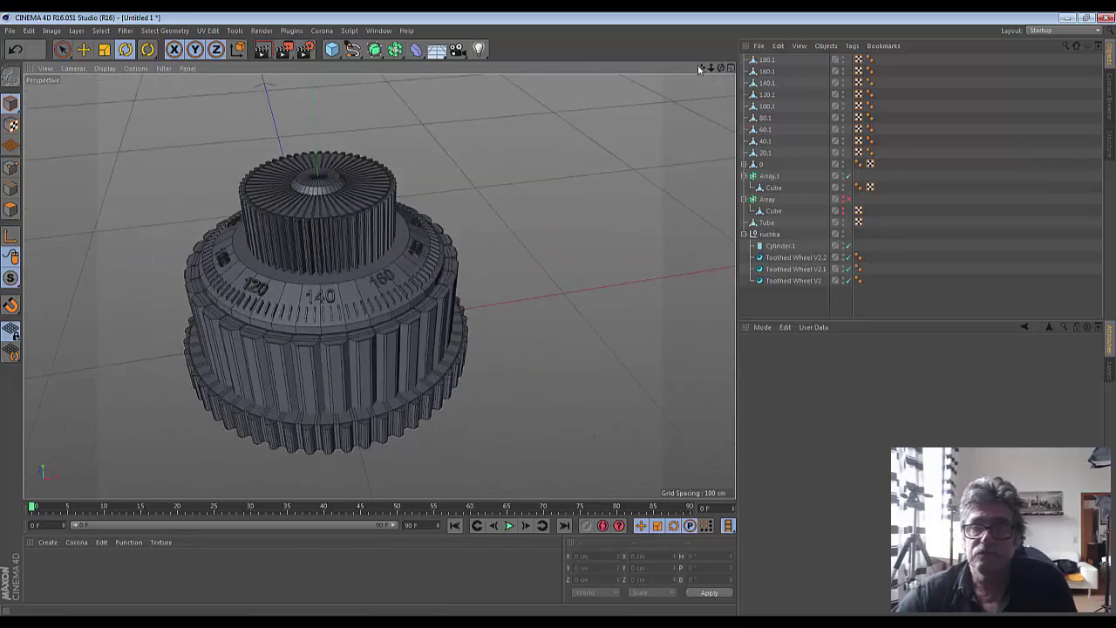
drag(698, 64, 688, 341)
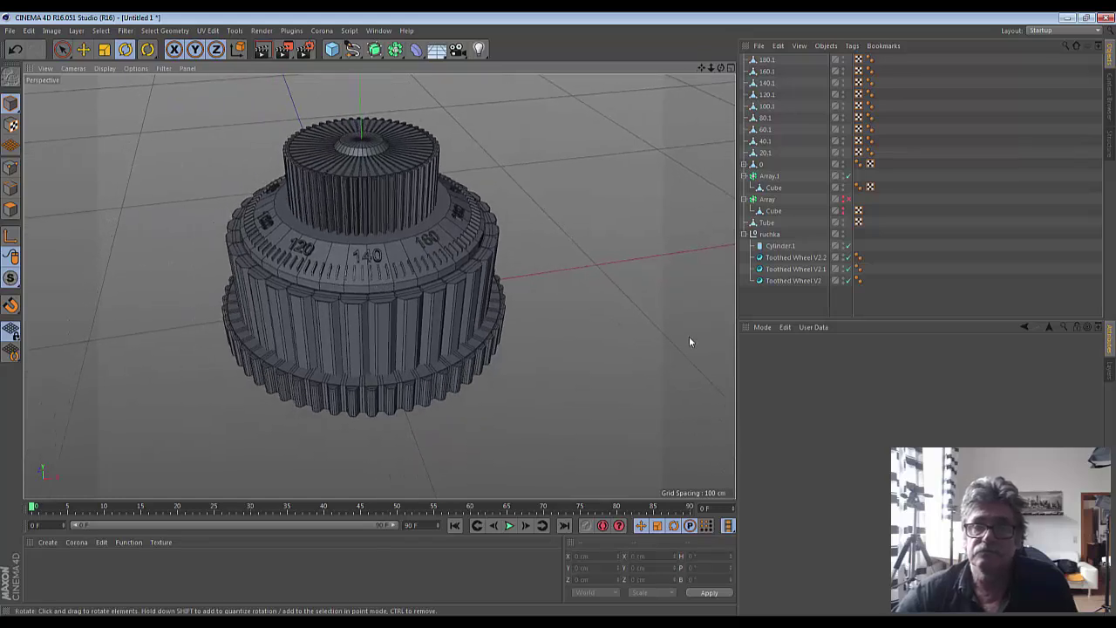
alt+drag(688, 341, 540, 306)
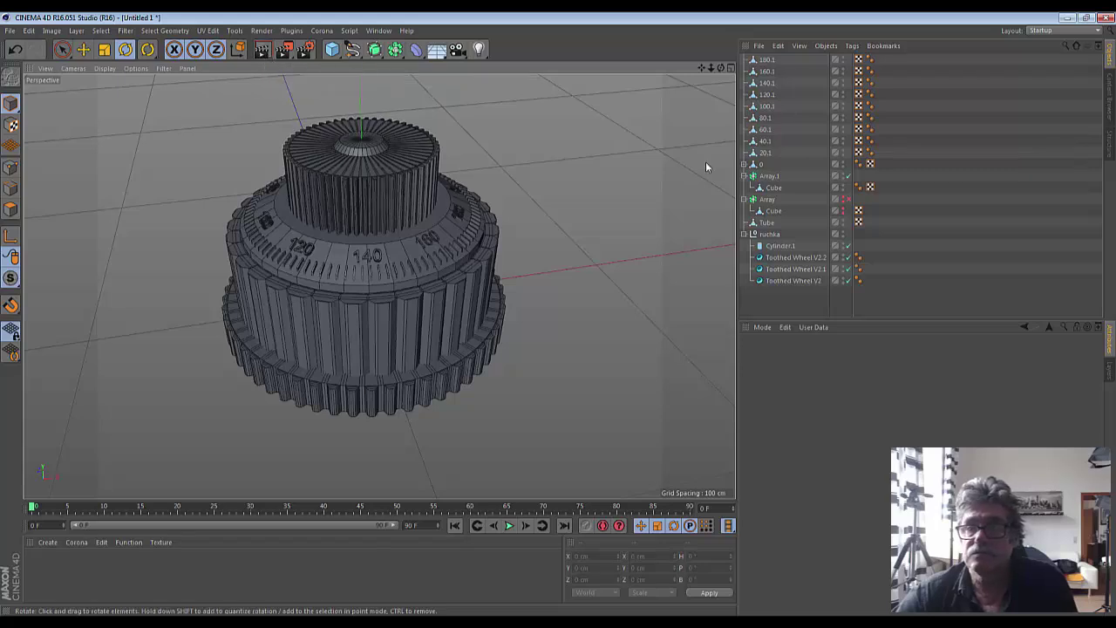
- Add a Background object and create a new material coloured pure white (255)
click(441, 54)
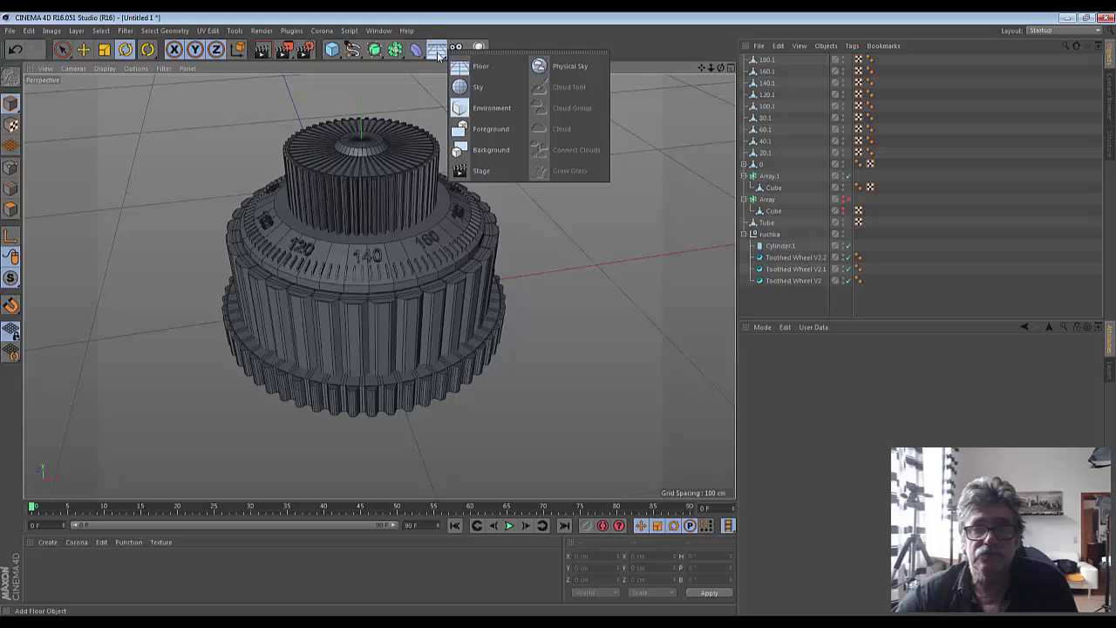
click(500, 150)
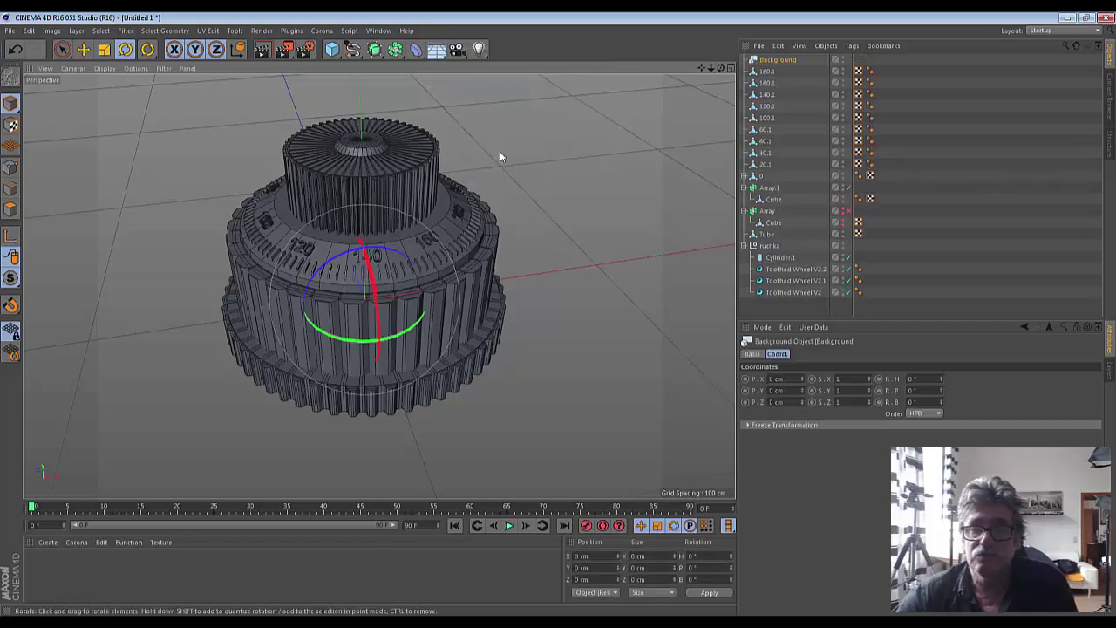
click(47, 541)
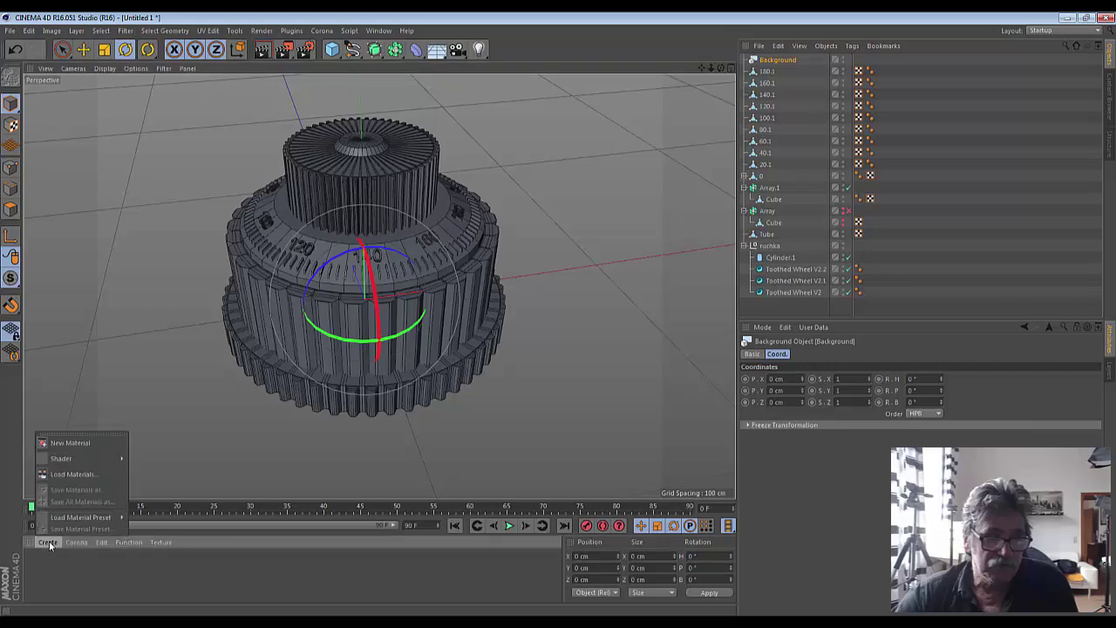
click(69, 443)
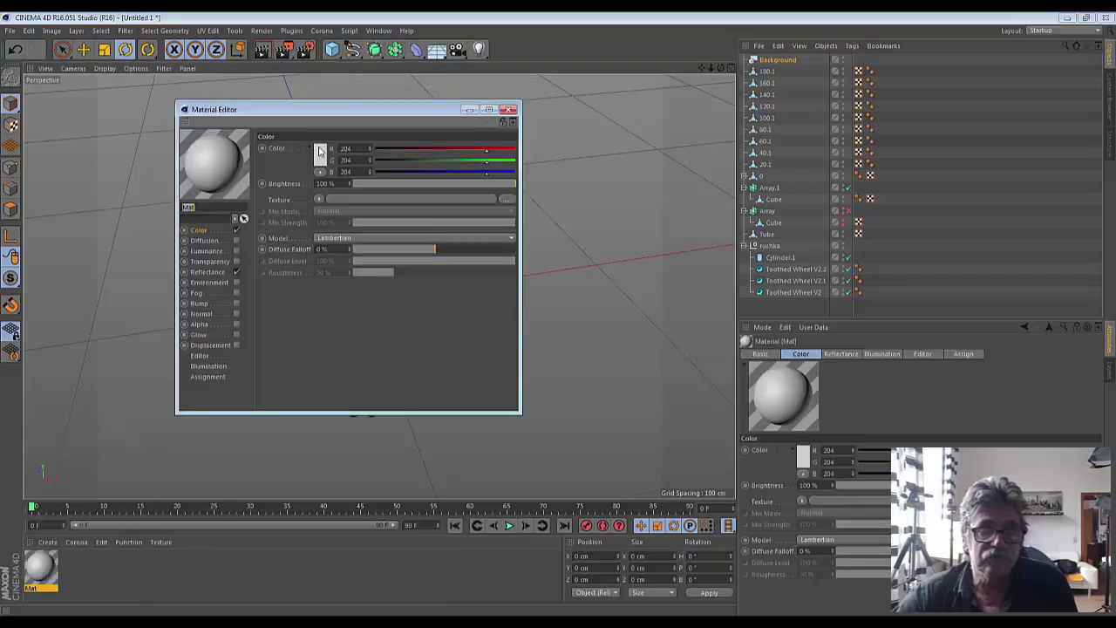
click(319, 150)
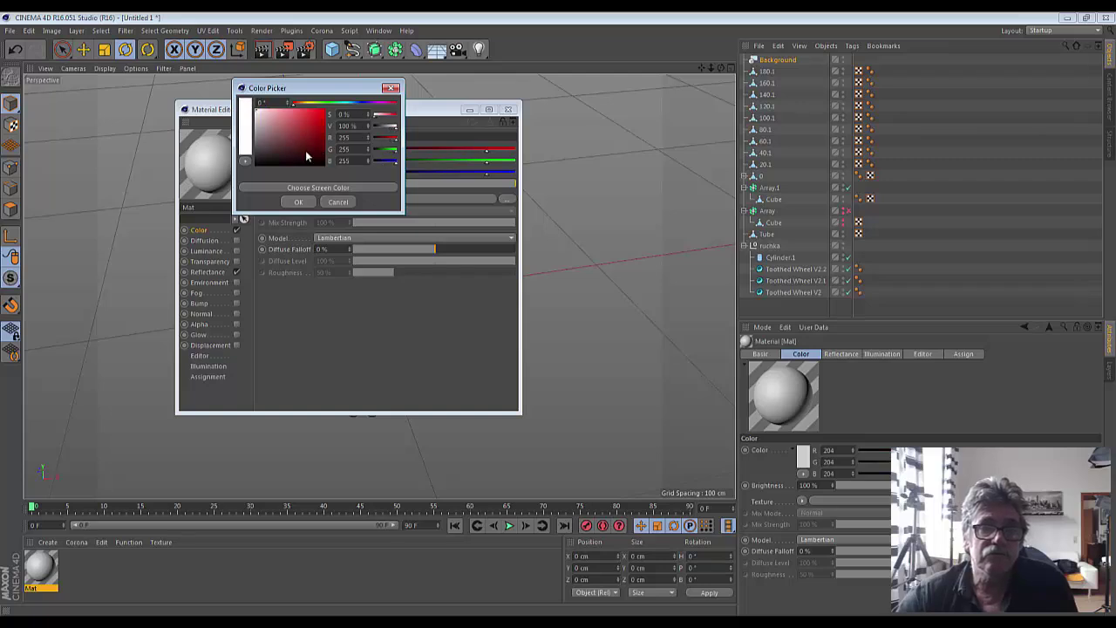
click(295, 203)
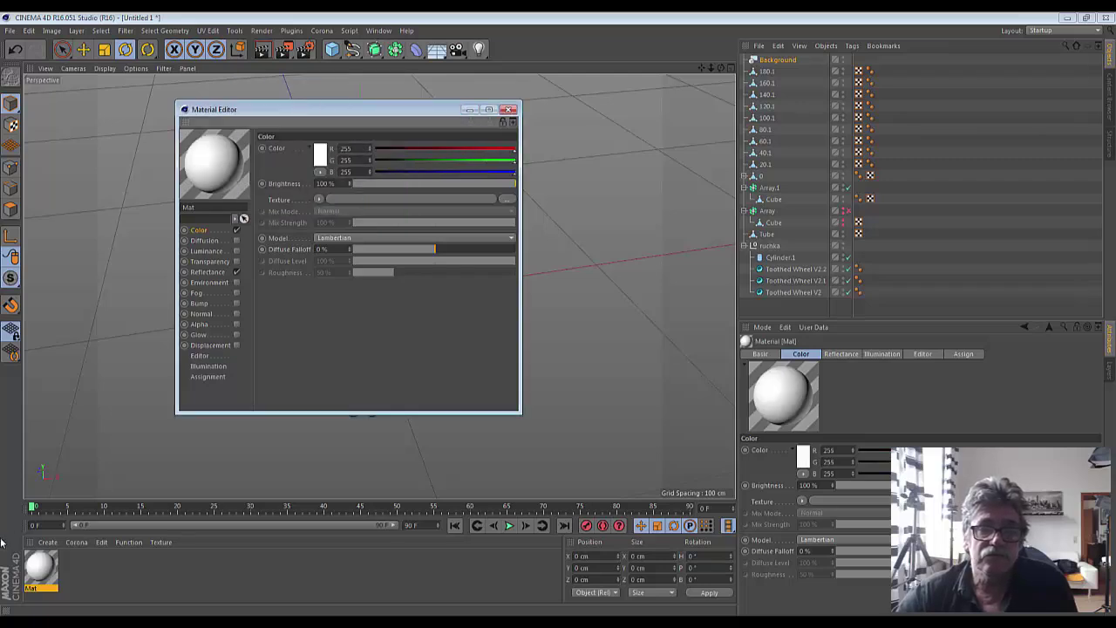
- Apply the white material to the Background and render the view
click(470, 110)
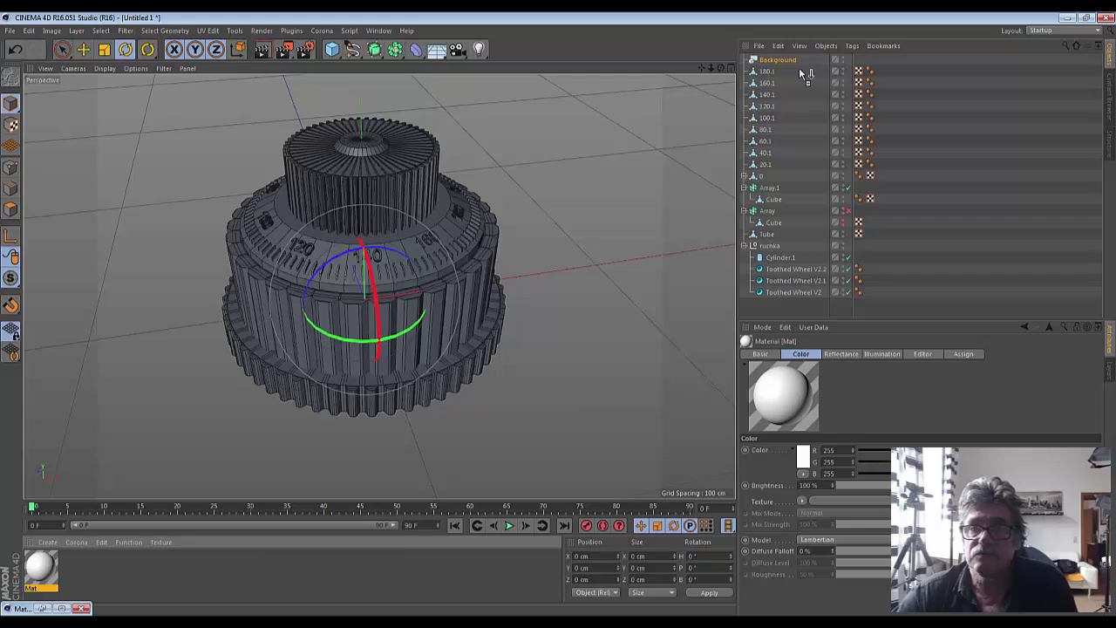
drag(576, 259, 785, 60)
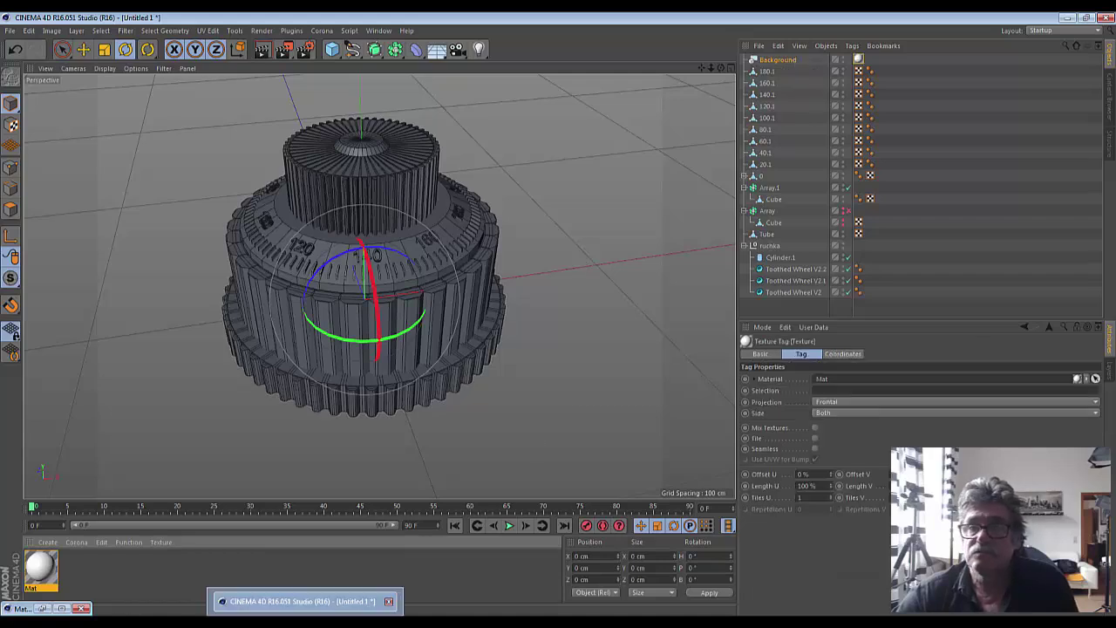
click(263, 54)
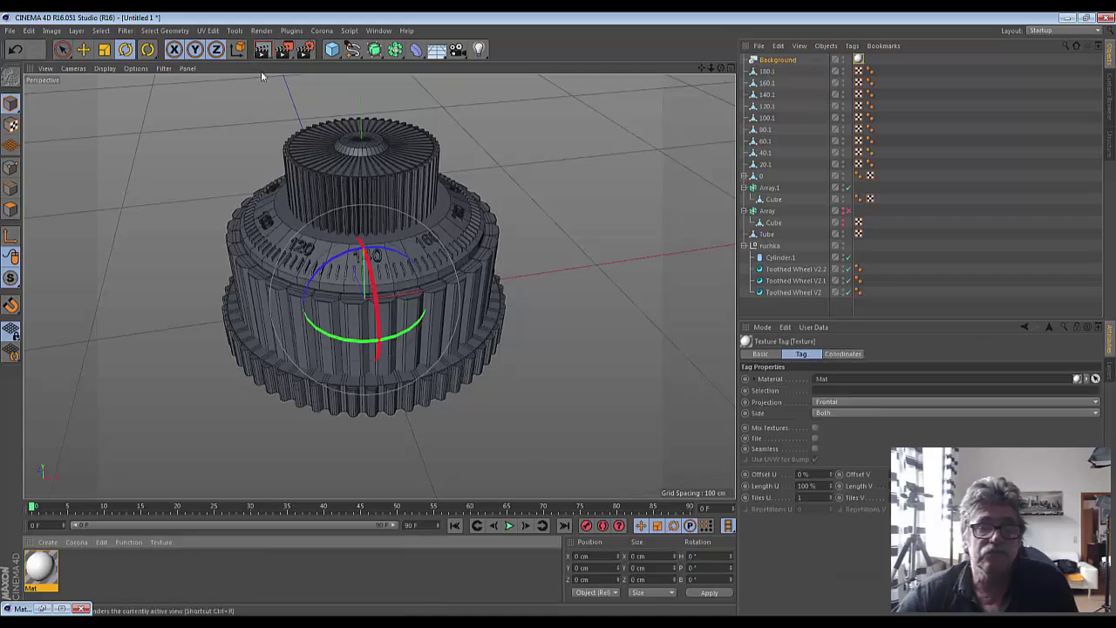